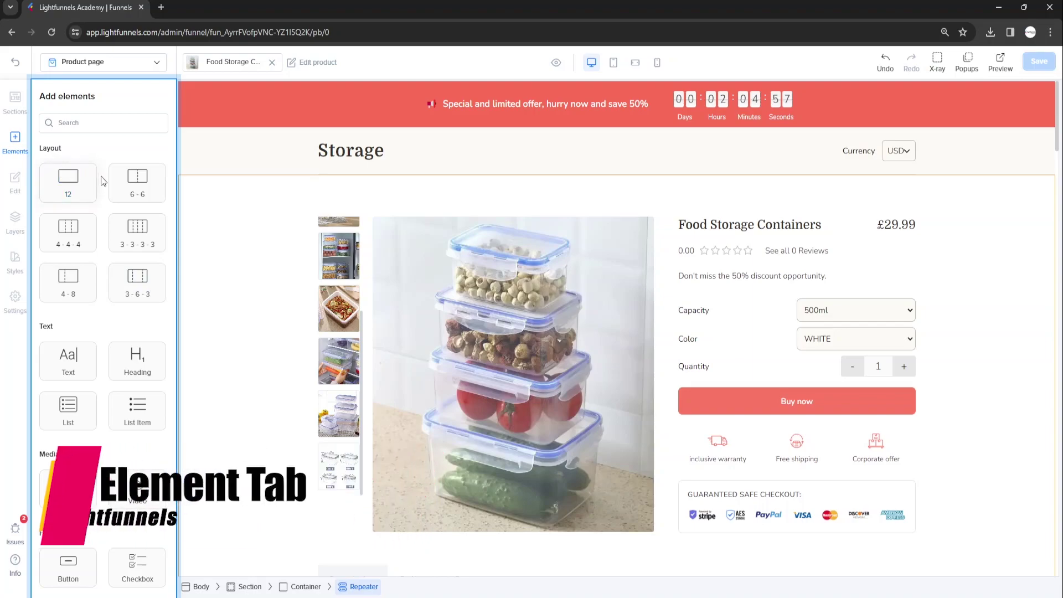
Look through the available element categories from Layout to Data and the sections of the product page.
scroll(126, 354, "down", 1)
scroll(126, 355, "down", 4)
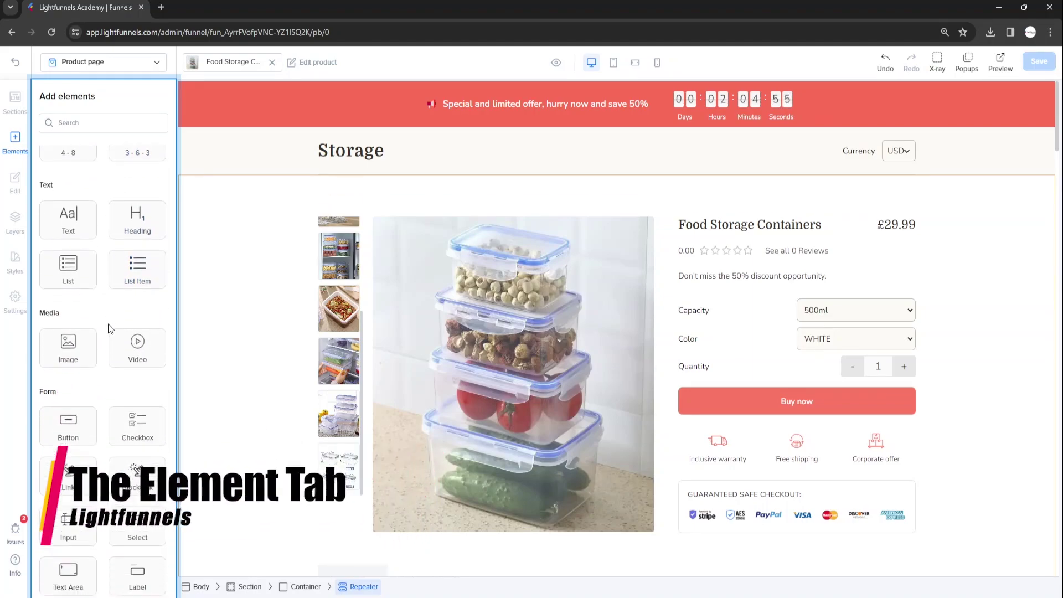
scroll(139, 339, "down", 3)
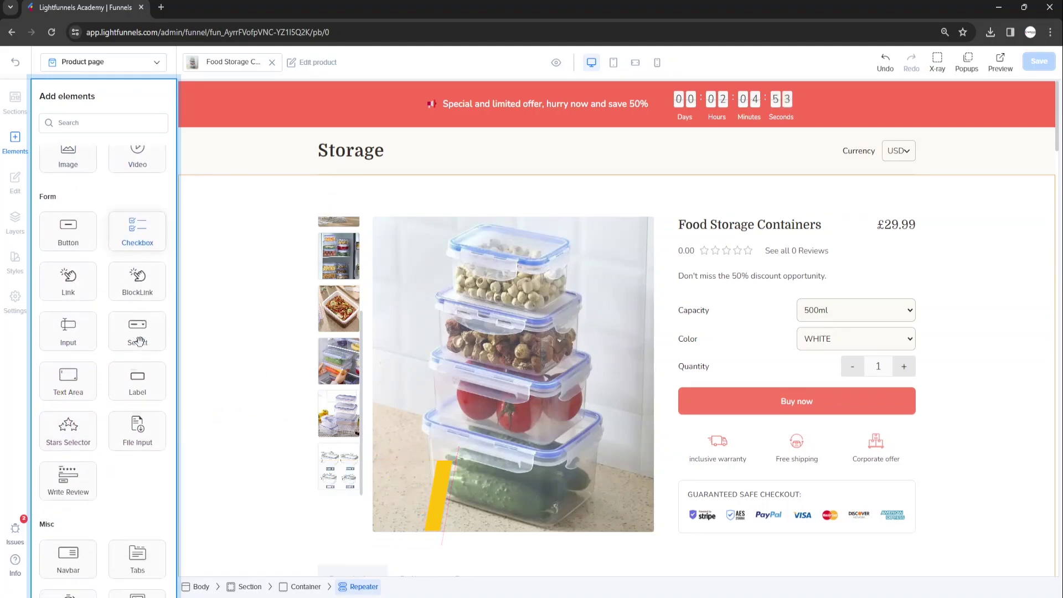
scroll(111, 402, "down", 4)
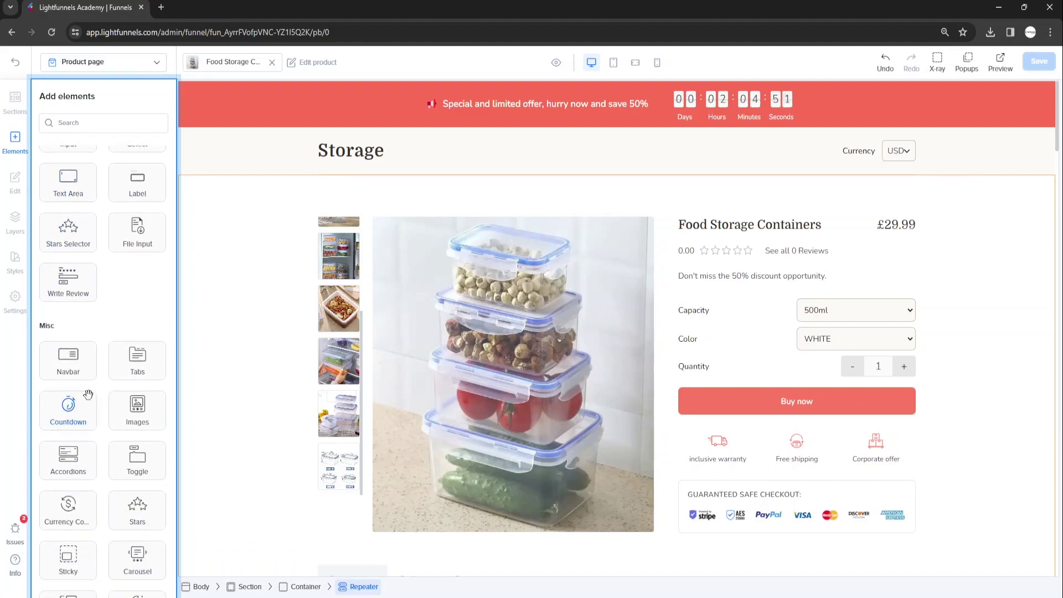
scroll(142, 436, "down", 7)
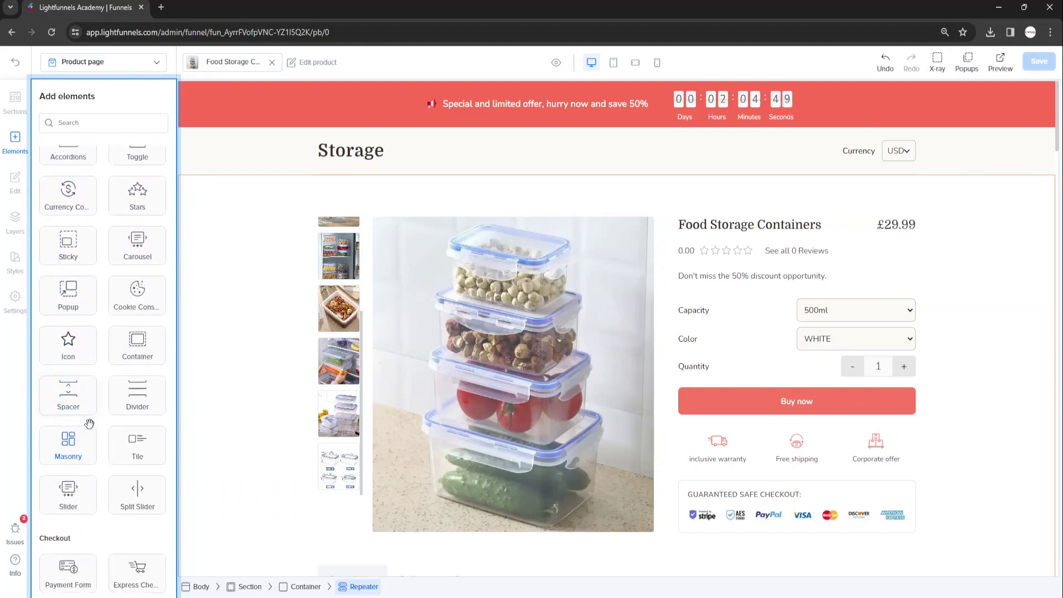
scroll(136, 393, "down", 4)
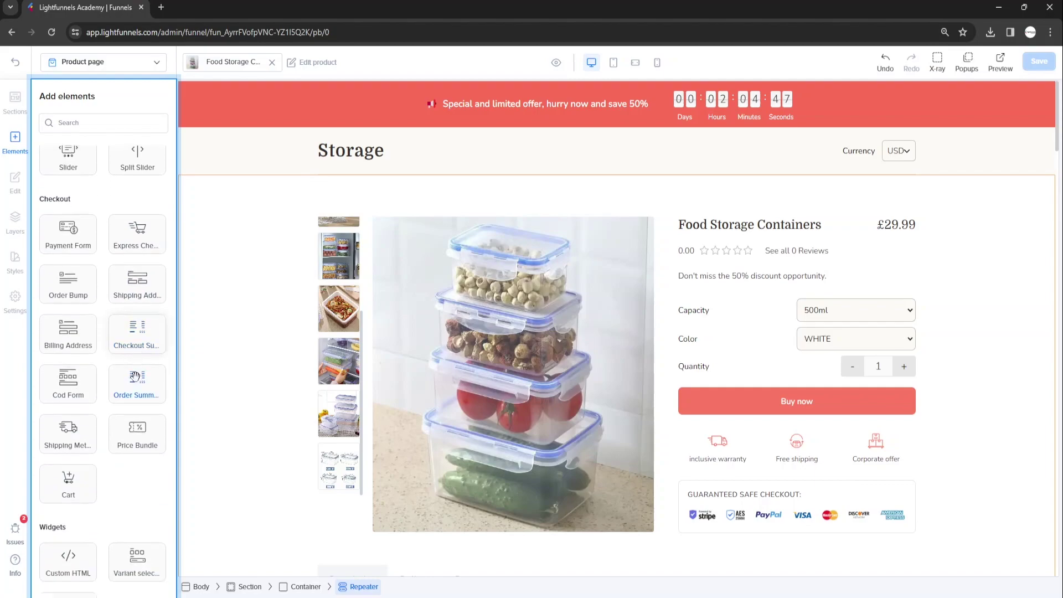
scroll(76, 431, "down", 1)
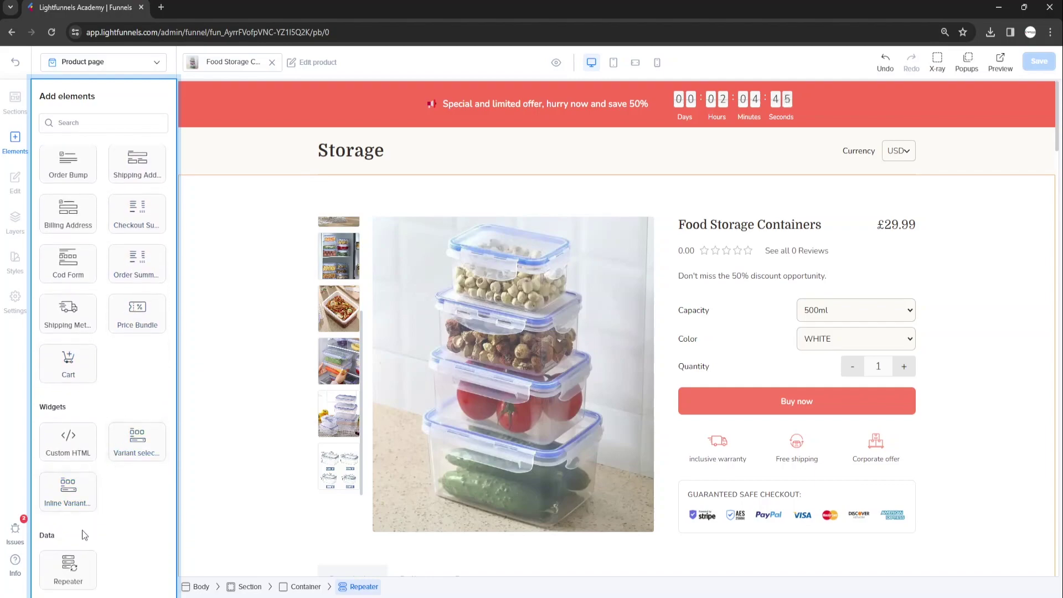
scroll(507, 408, "down", 5)
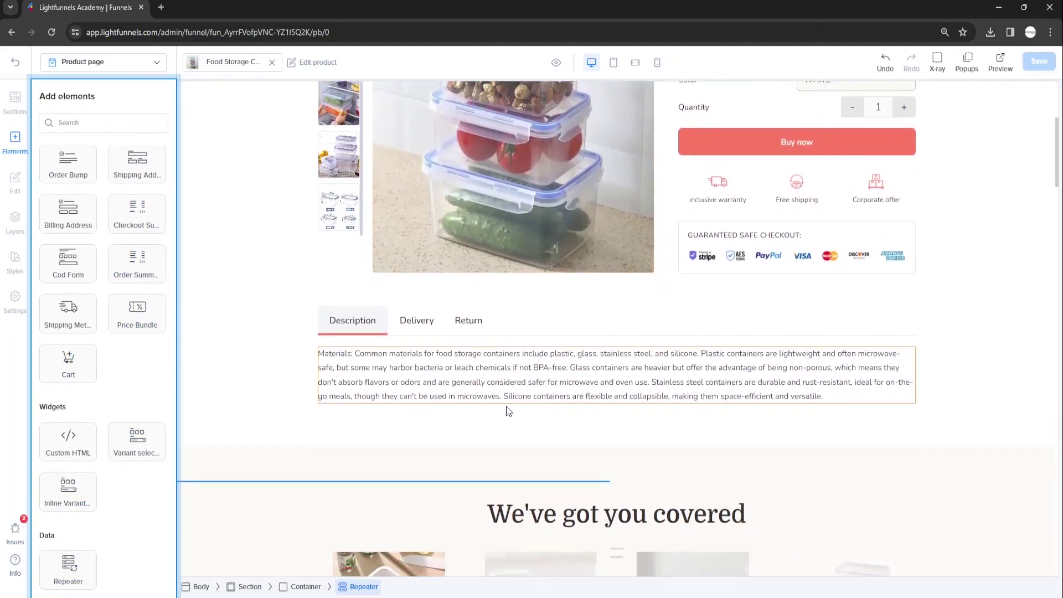
scroll(506, 406, "down", 10)
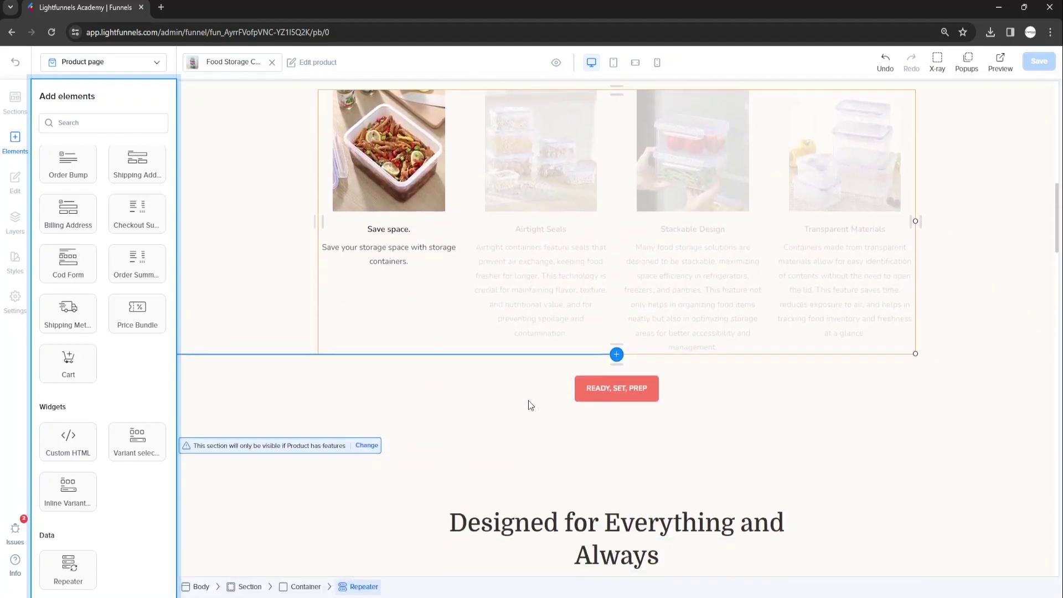
scroll(674, 422, "down", 10)
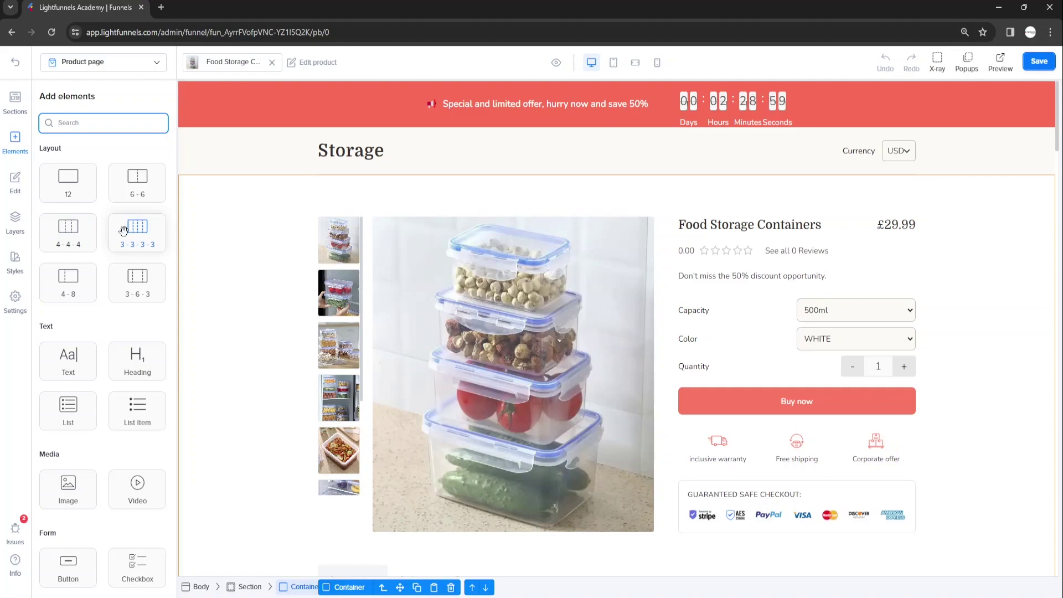
left_click_drag(136, 183, 354, 182)
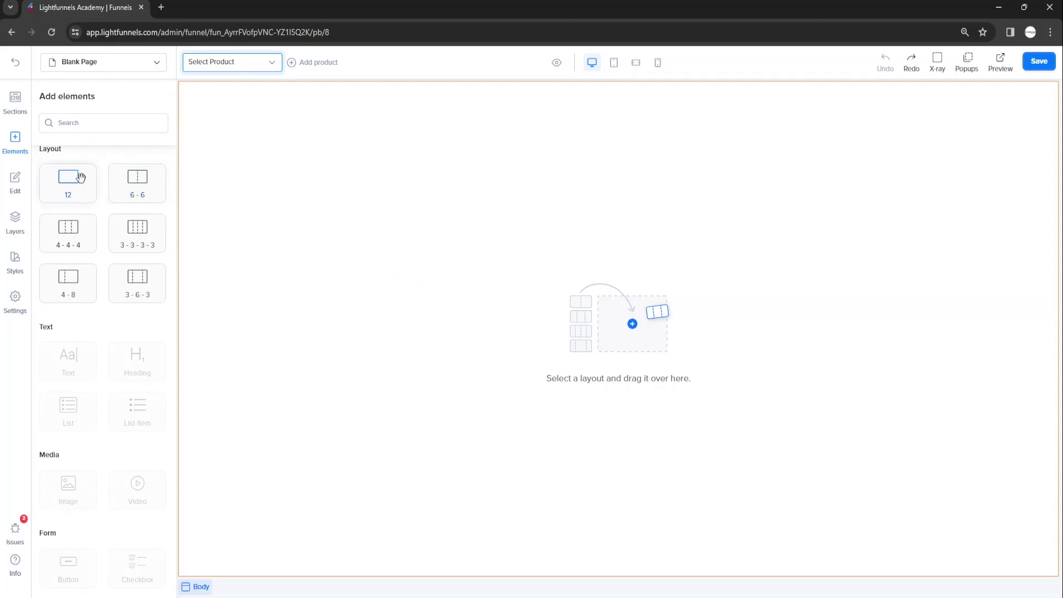
left_click_drag(81, 174, 125, 174)
left_click_drag(256, 166, 258, 167)
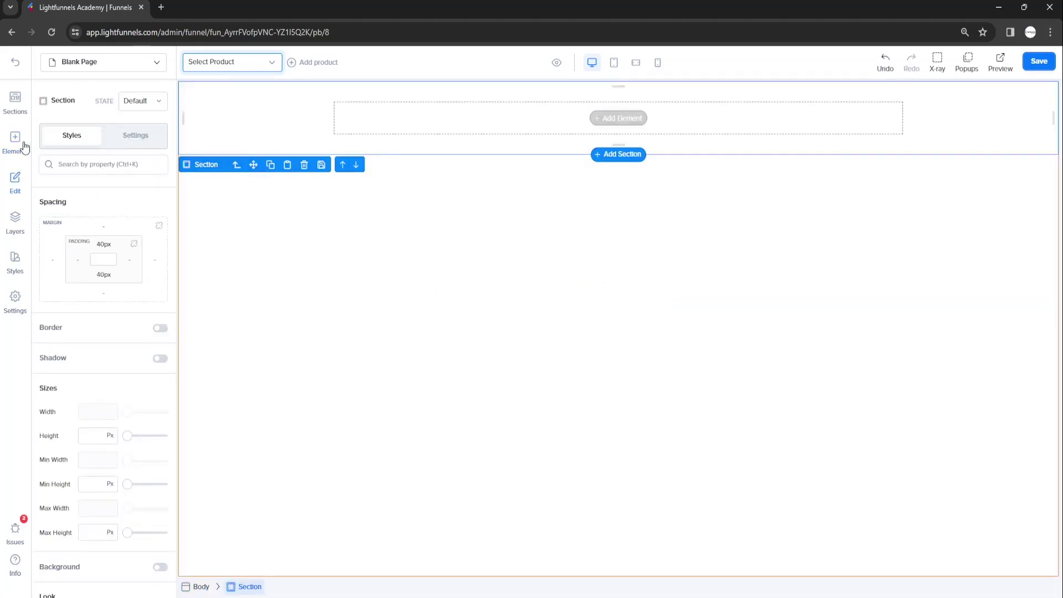
left_click(22, 145)
left_click_drag(144, 224, 310, 257)
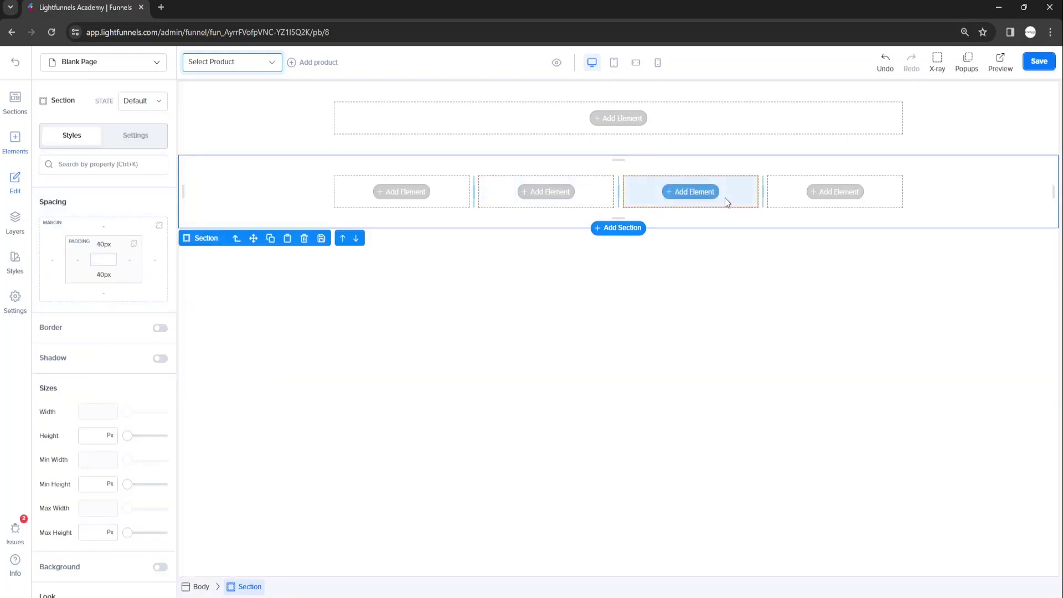
left_click(15, 144)
left_click_drag(64, 483, 362, 200)
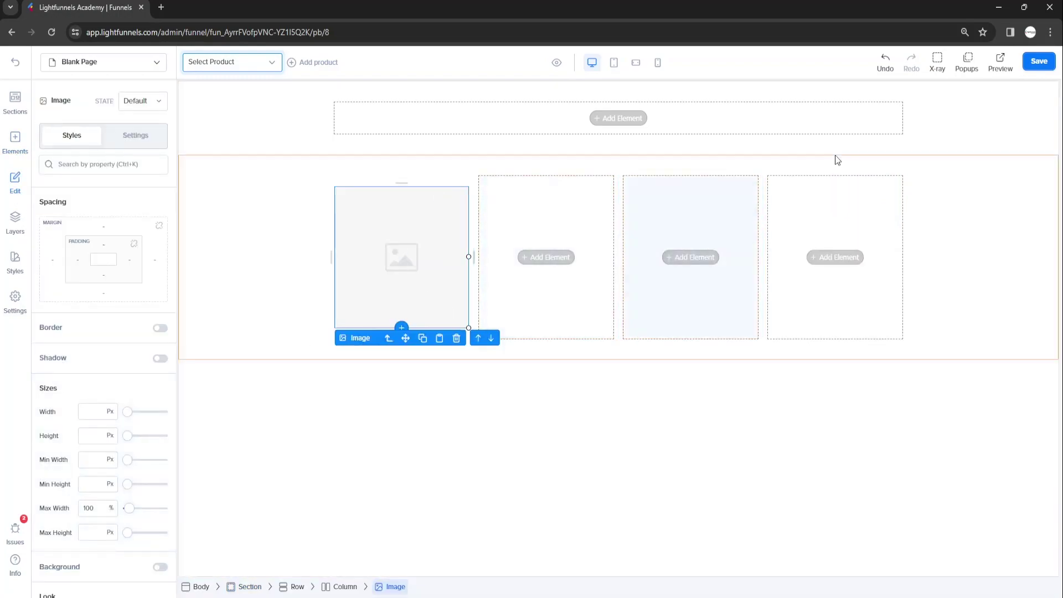
left_click(886, 61)
left_click(885, 61)
left_click(885, 61)
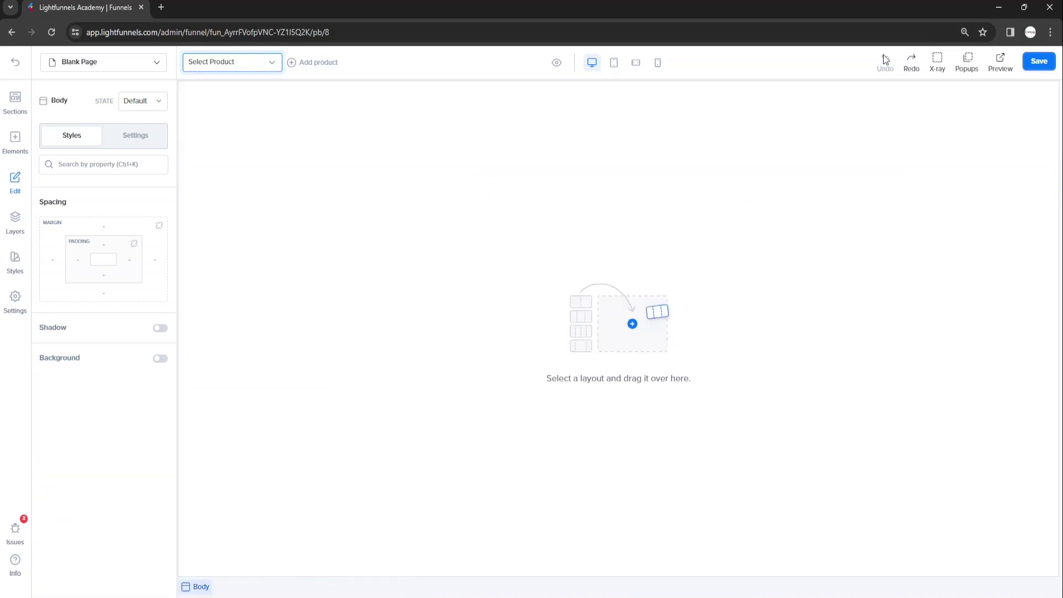
Add a two-column 6-6 layout to the blank page and place an Image element in its first column.
left_click(15, 141)
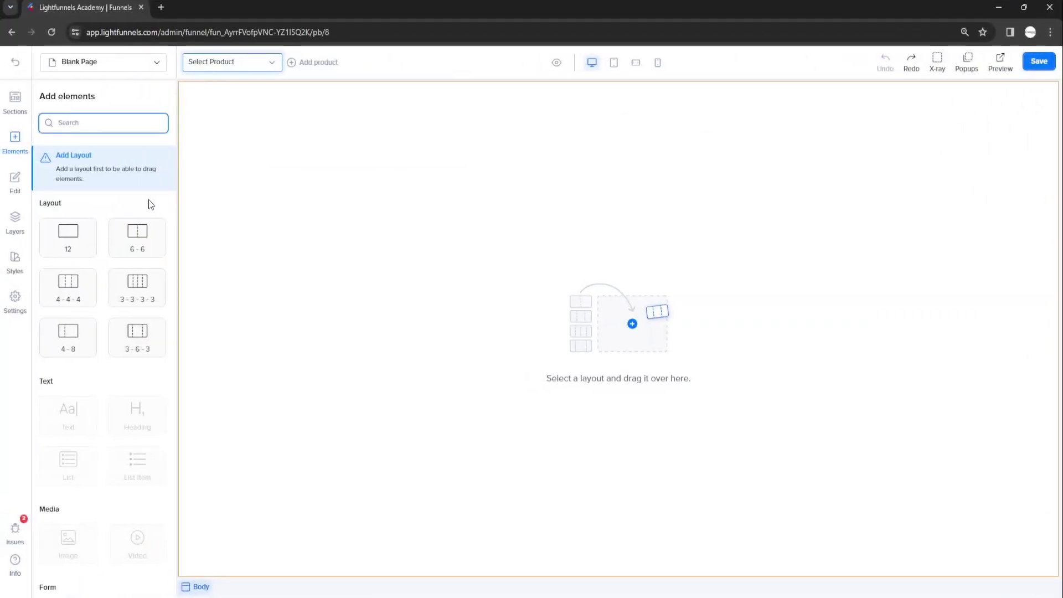
left_click_drag(137, 237, 215, 208)
left_click_drag(301, 190, 301, 190)
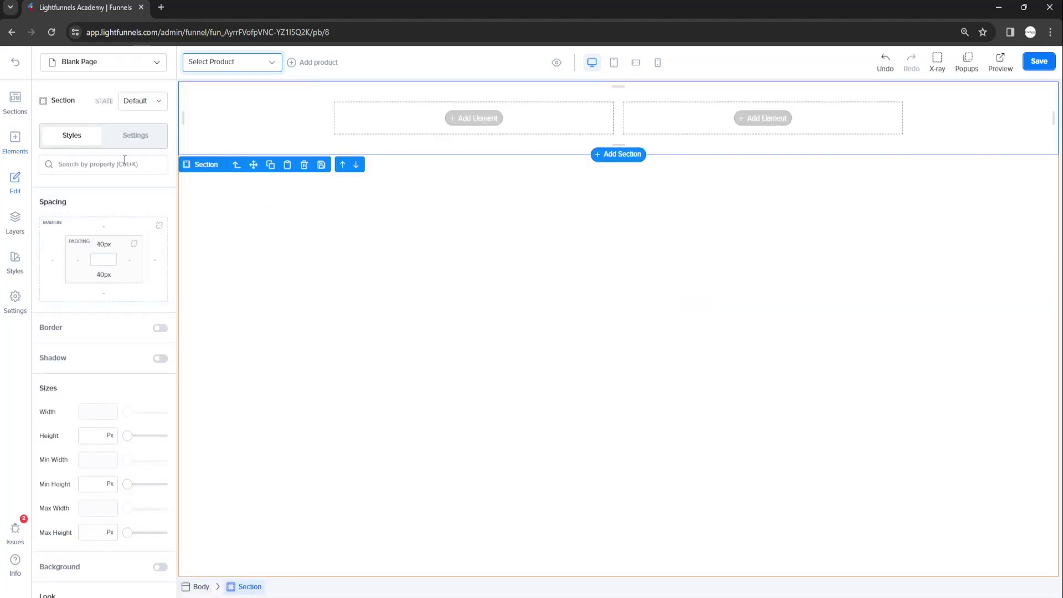
left_click(15, 143)
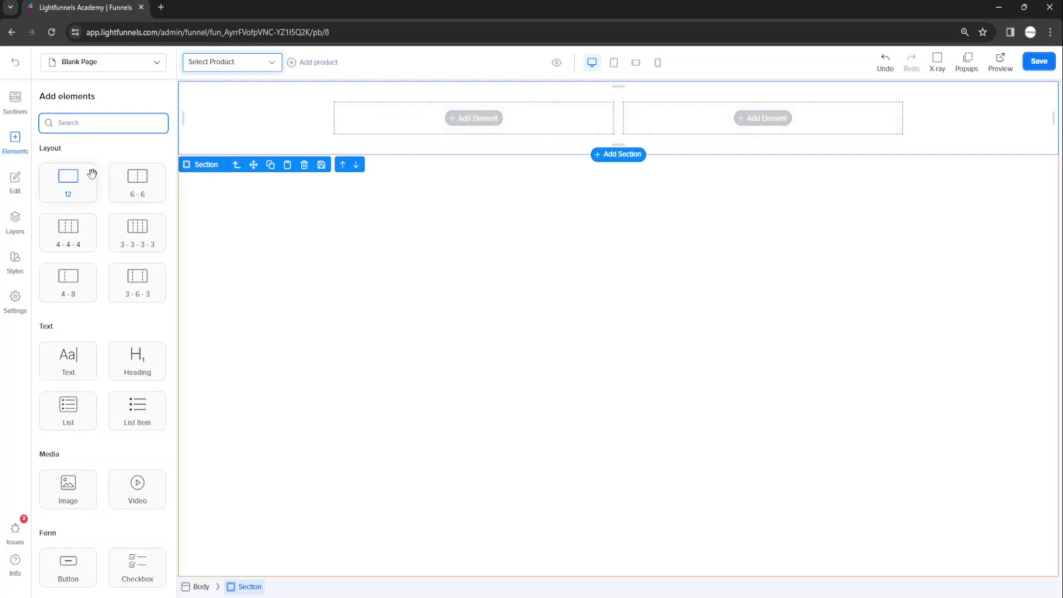
scroll(86, 297, "down", 1)
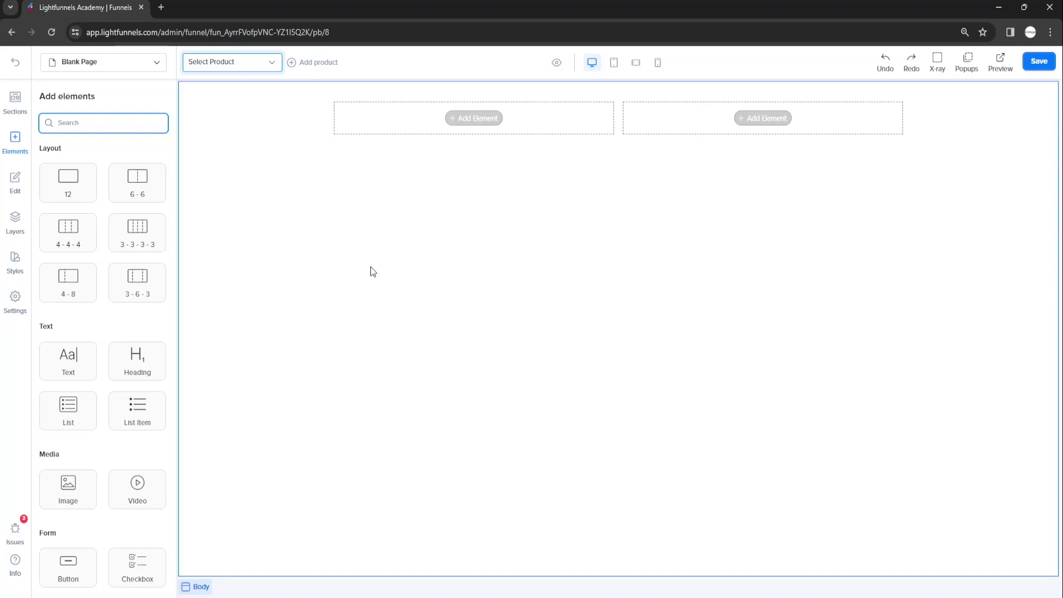
left_click_drag(67, 485, 423, 117)
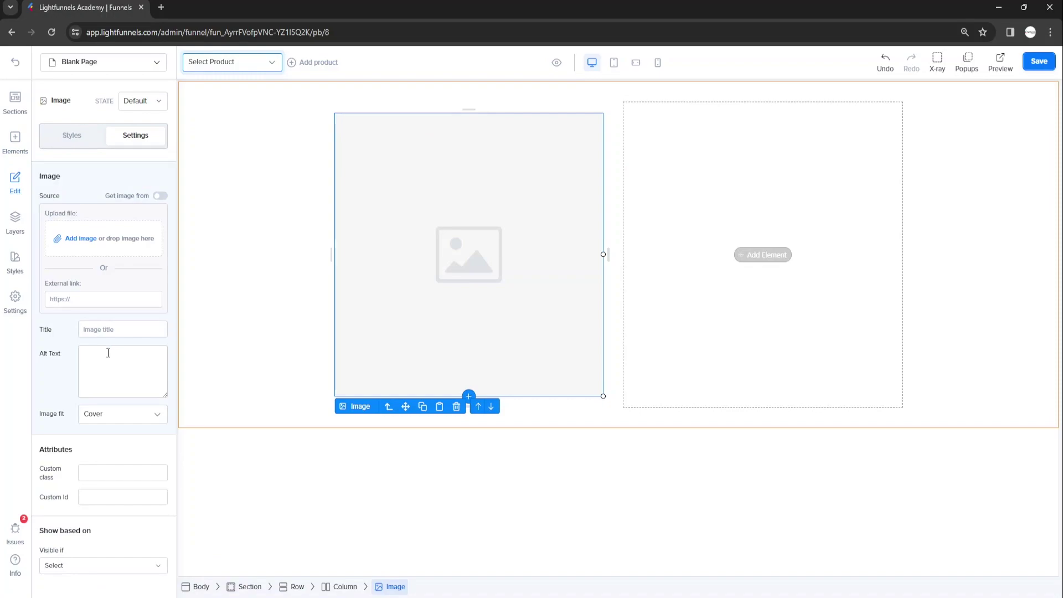
Place a Heading element in the second column with a Text element directly beneath it.
left_click(15, 140)
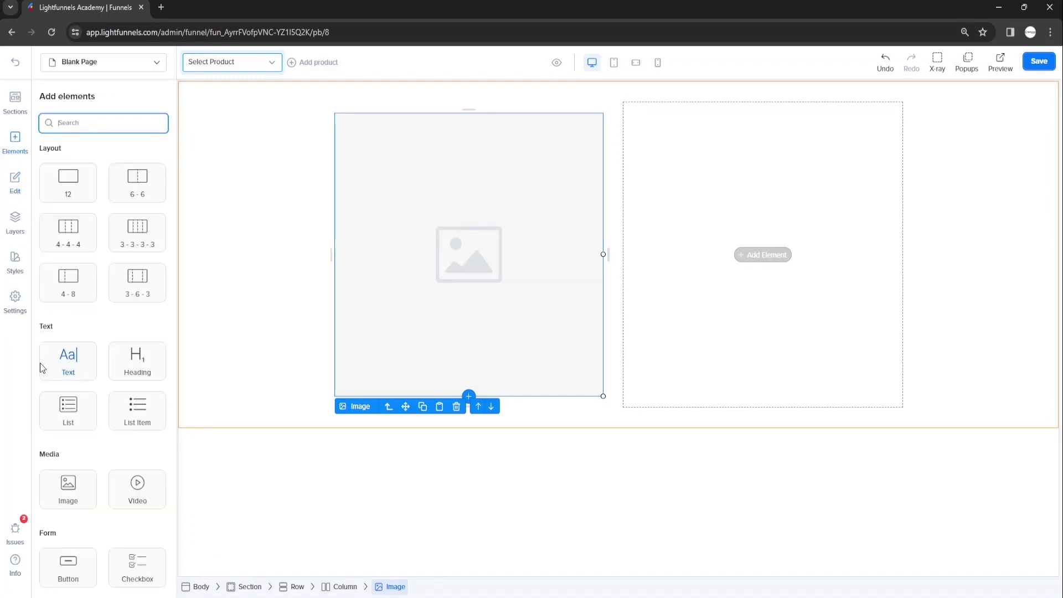
left_click_drag(135, 360, 699, 137)
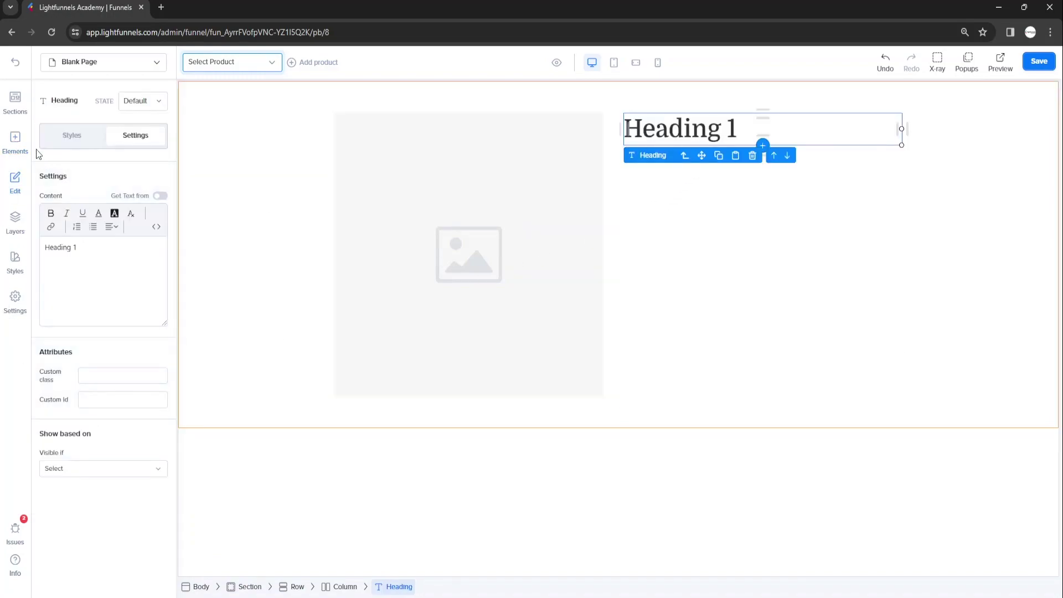
left_click(21, 141)
left_click_drag(67, 362, 679, 238)
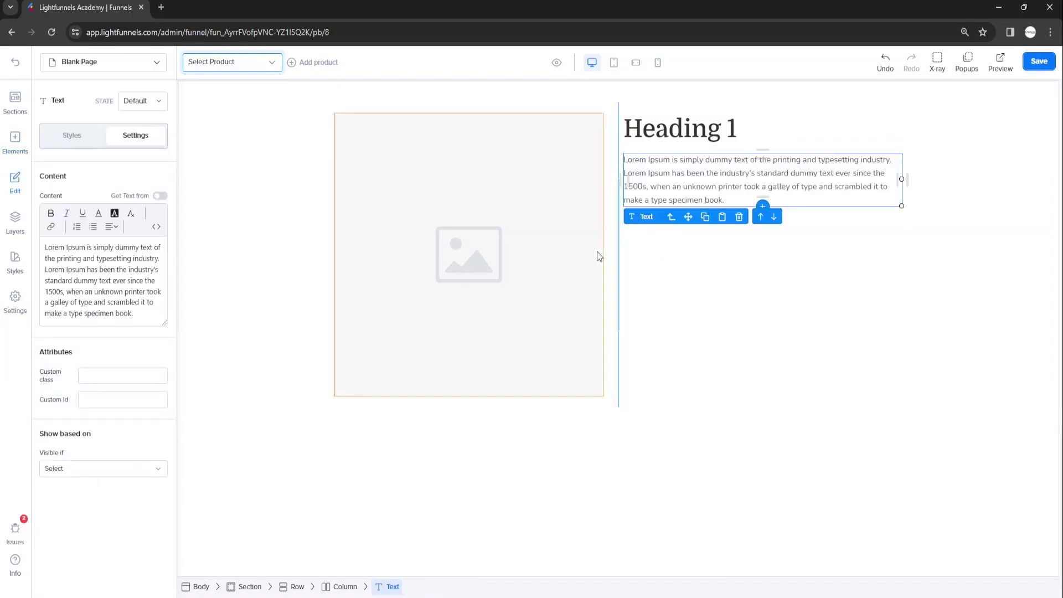
Fill the image placeholder with the media library photo of hands holding stacked containers of tomatoes and green beans.
left_click(510, 236)
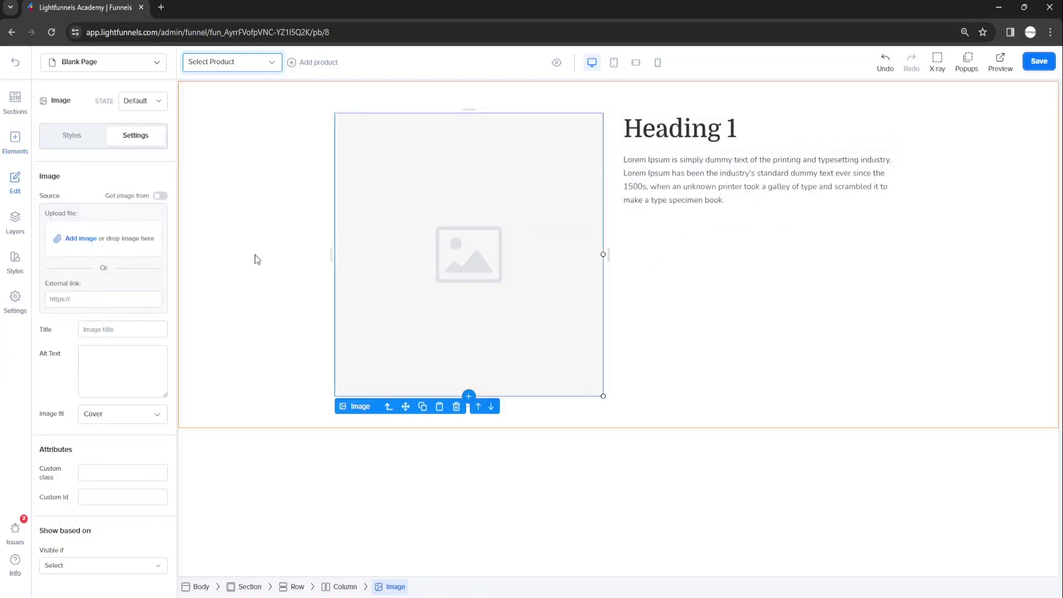
left_click(82, 240)
left_click(763, 232)
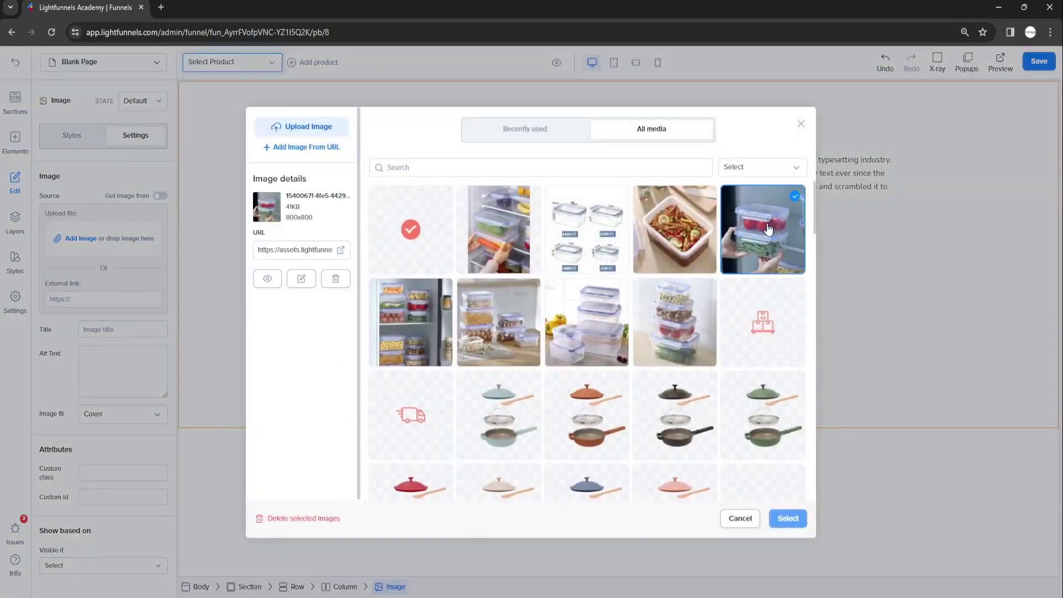
left_click(788, 518)
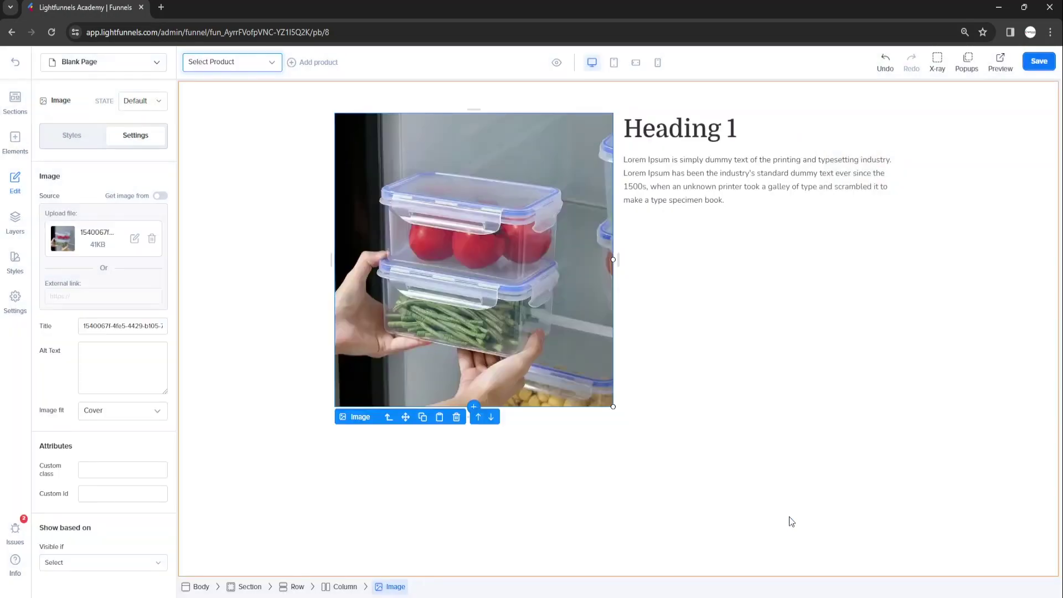
Examine the heading's typography styles, including its font weight options.
left_click(704, 133)
left_click(207, 252)
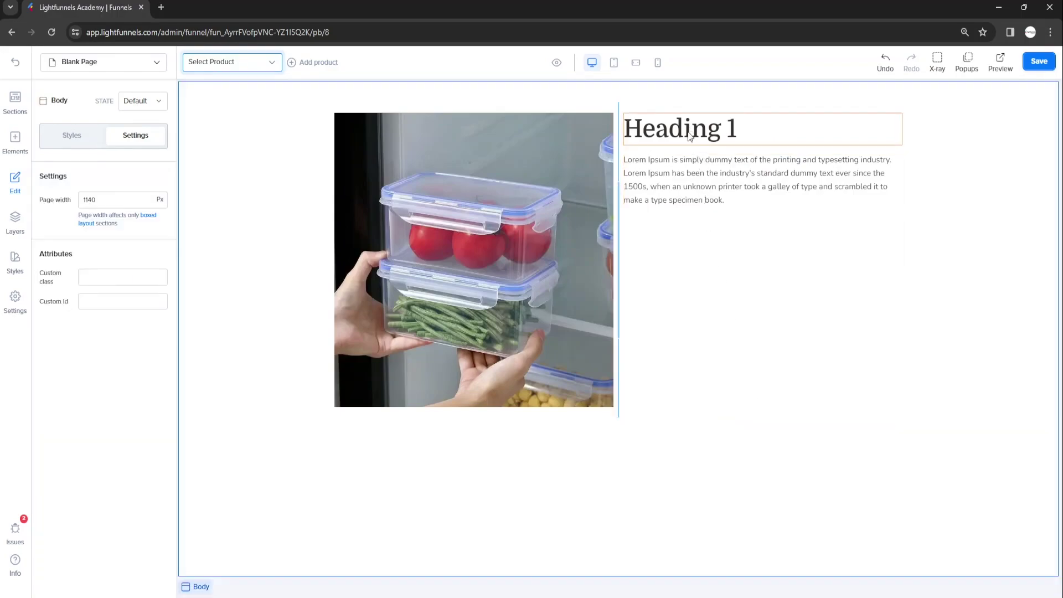
left_click(700, 131)
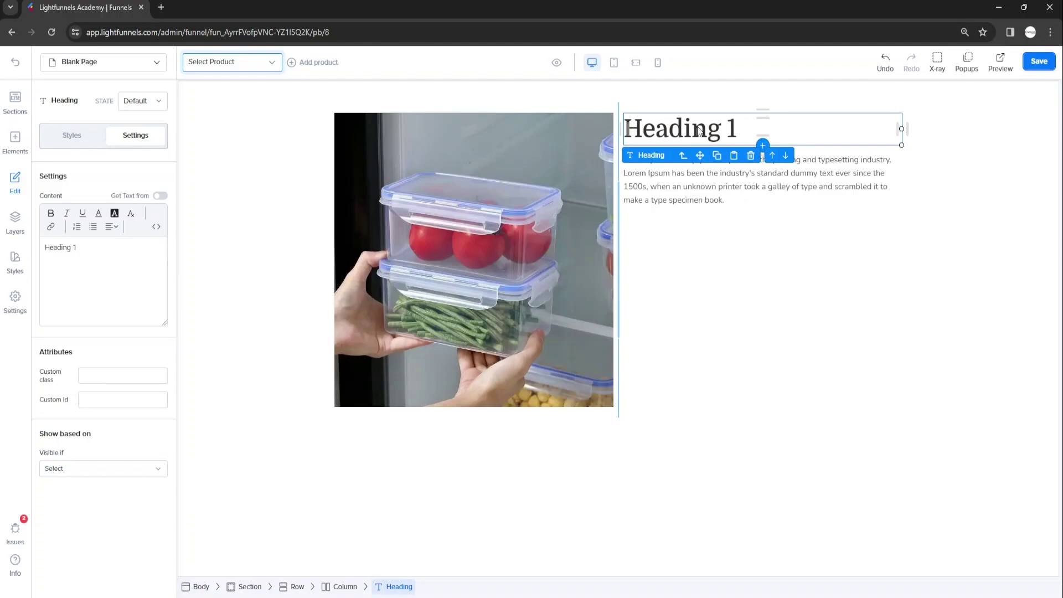
left_click(74, 137)
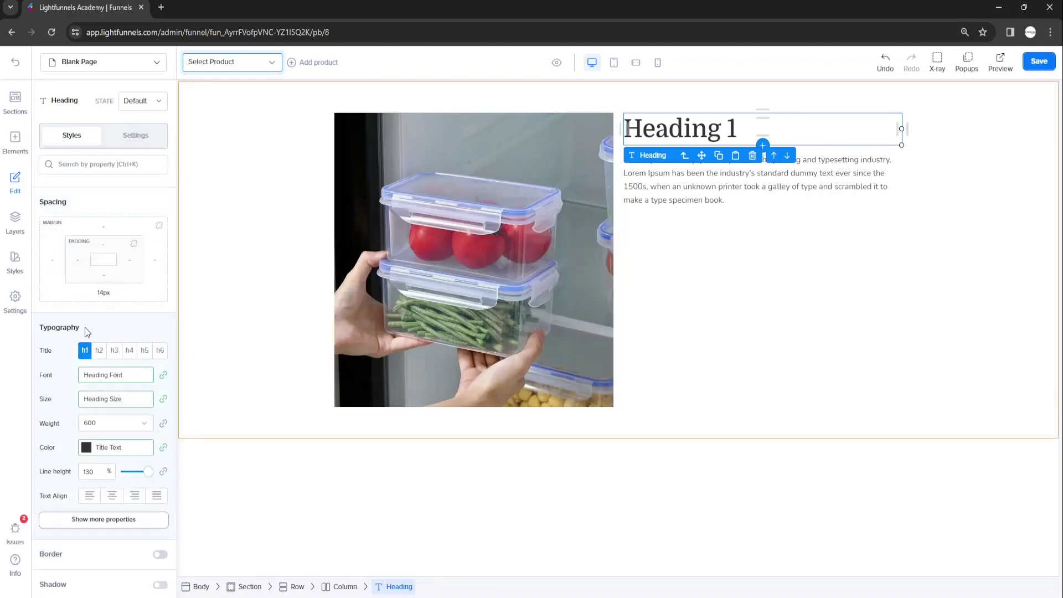
left_click(106, 425)
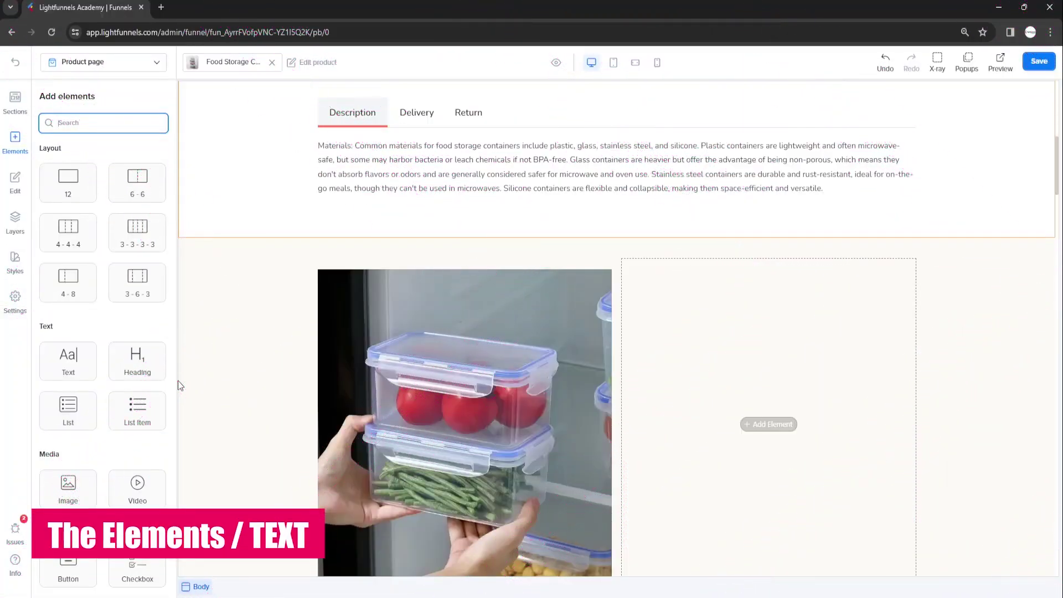
Add a Heading element and a Text element beneath it to the empty column beside the product page's container photo.
scroll(178, 380, "down", 2)
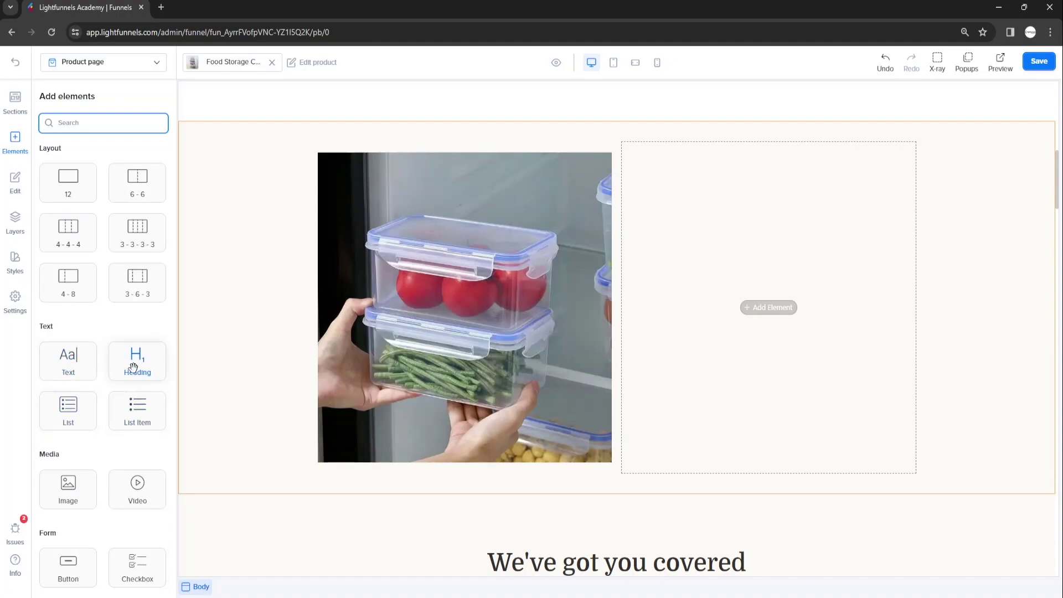
left_click_drag(134, 366, 695, 203)
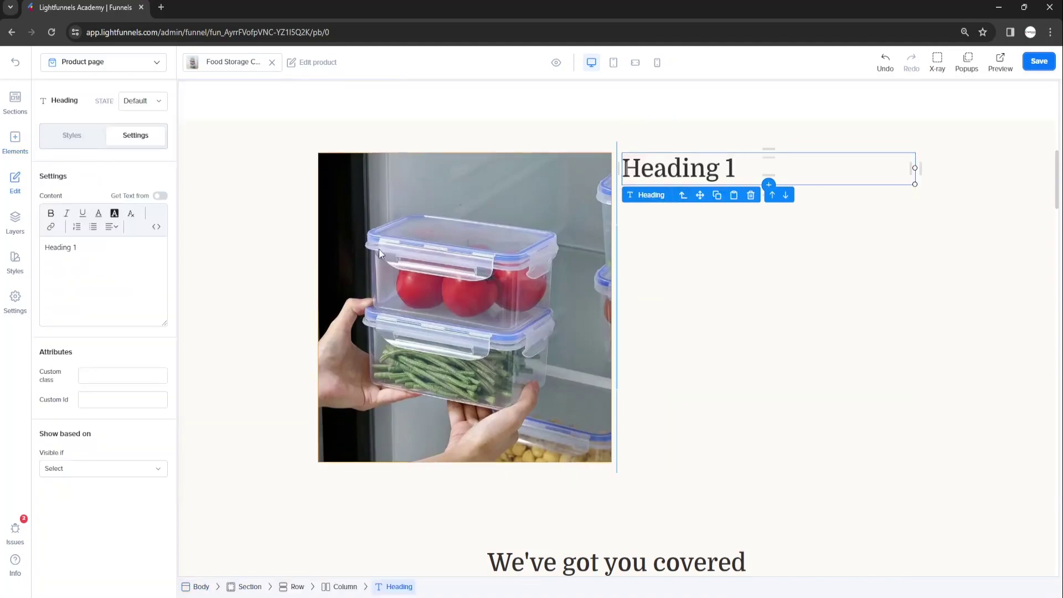
left_click(15, 141)
left_click_drag(52, 360, 692, 316)
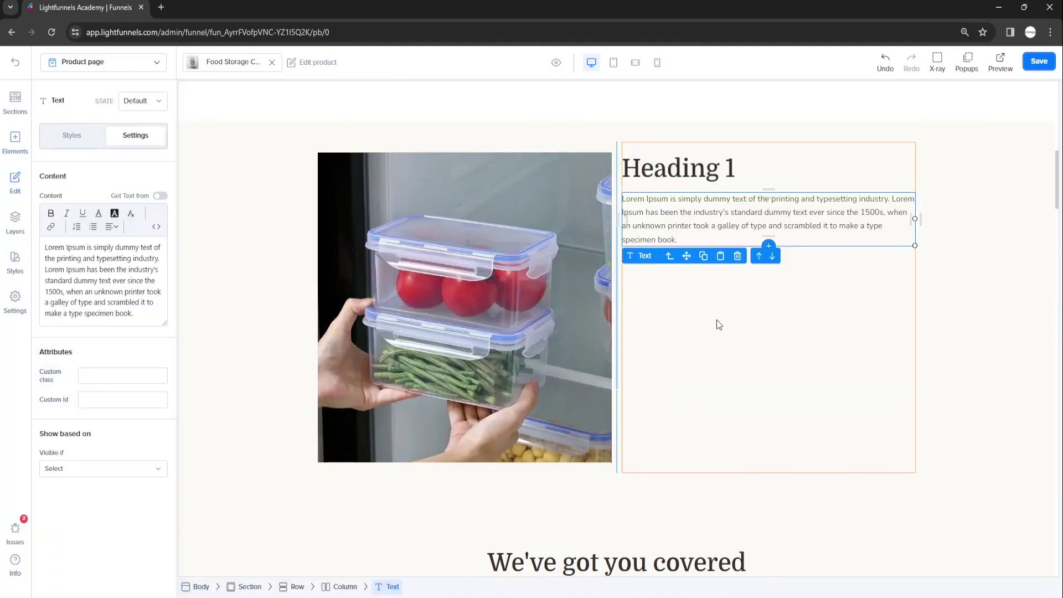
Set the font of the heading beside the container photo to Subheading Font.
left_click(701, 294)
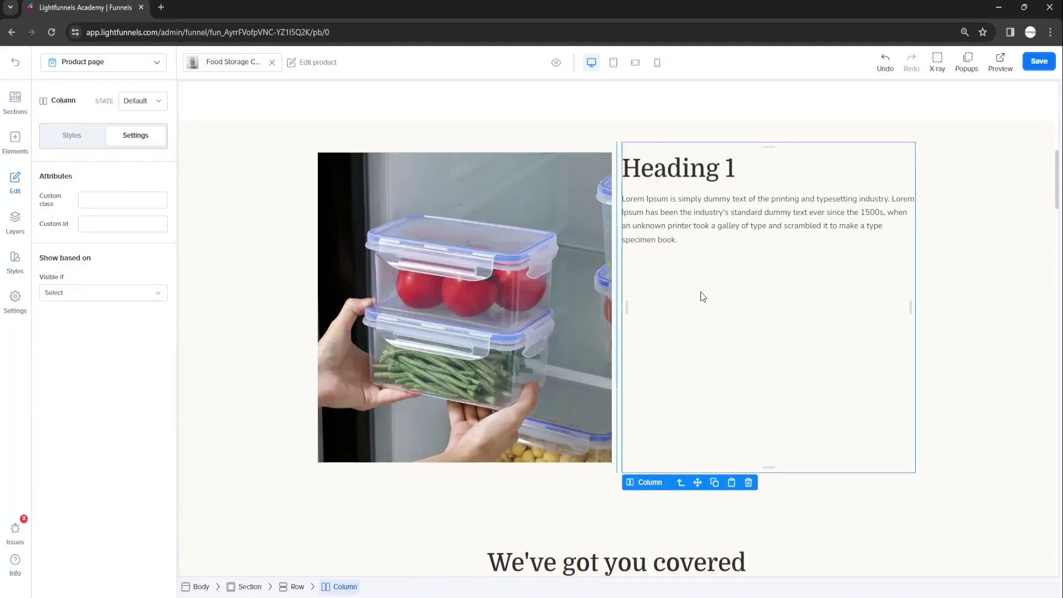
left_click(678, 169)
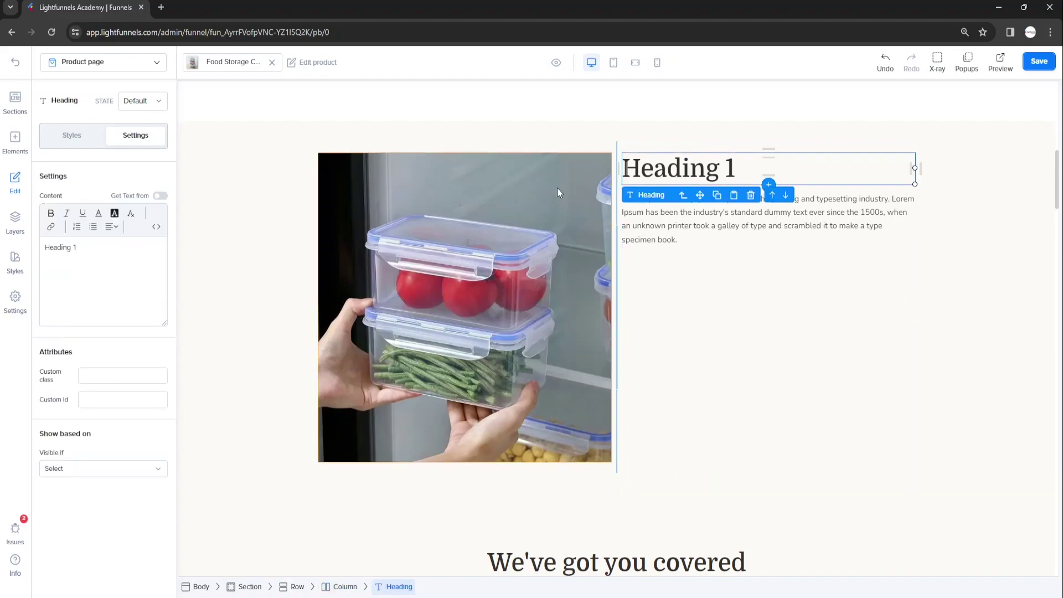
left_click(77, 143)
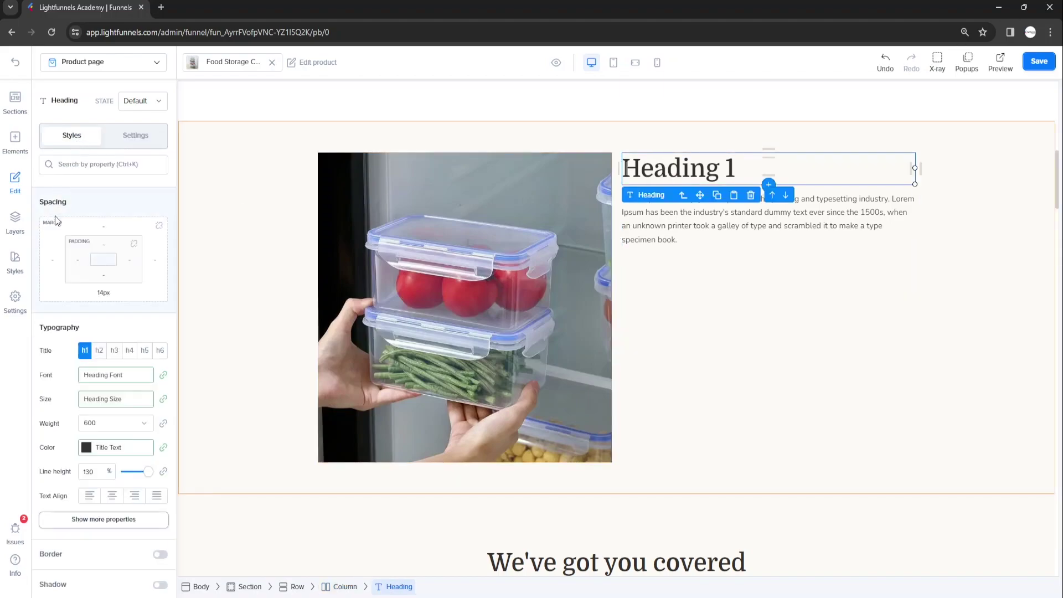
left_click(135, 374)
left_click(123, 447)
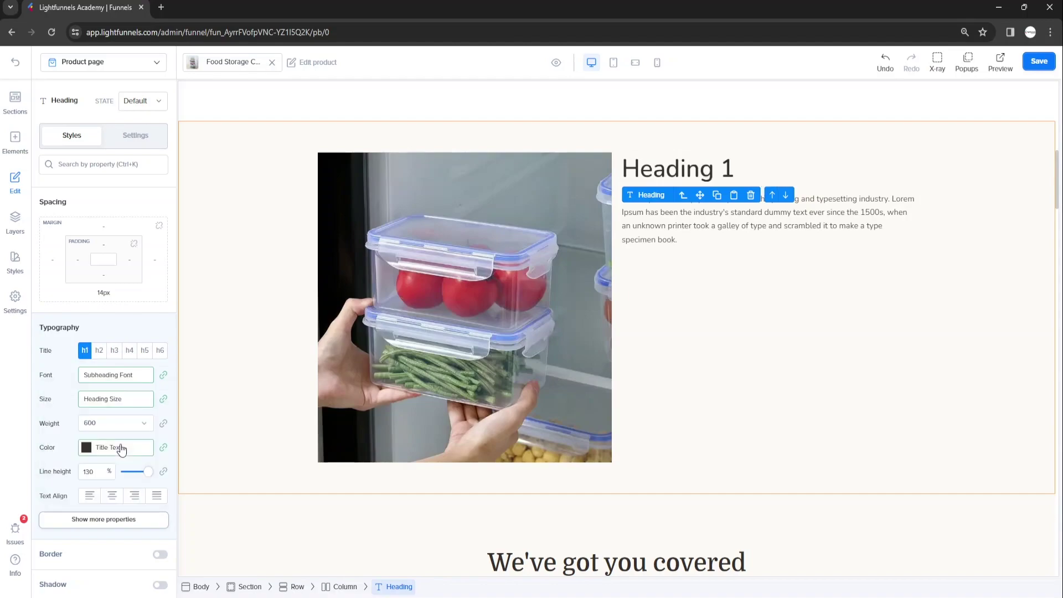
Review the heading's size options and set its font weight to 800.
left_click(112, 406)
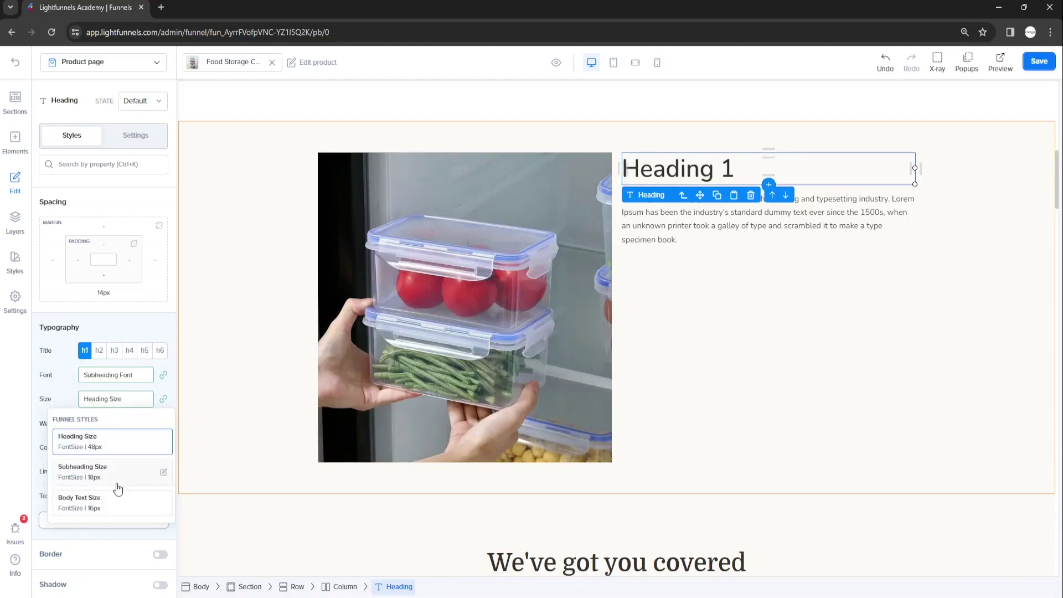
left_click(111, 407)
left_click(108, 432)
left_click(108, 428)
left_click(105, 545)
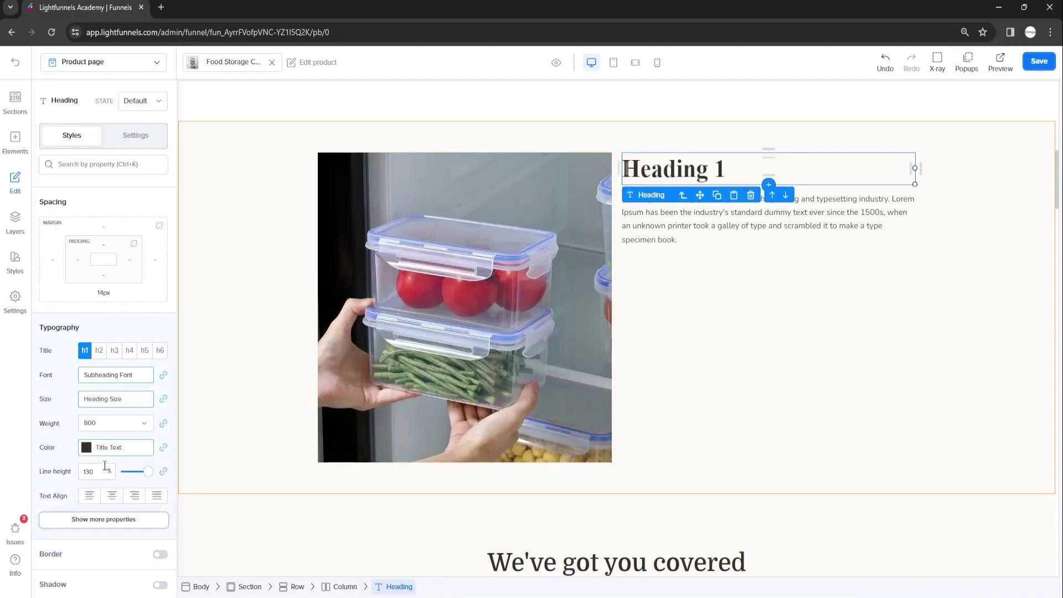
Set the heading's color to the primary color and center its text.
left_click(90, 450)
left_click(66, 357)
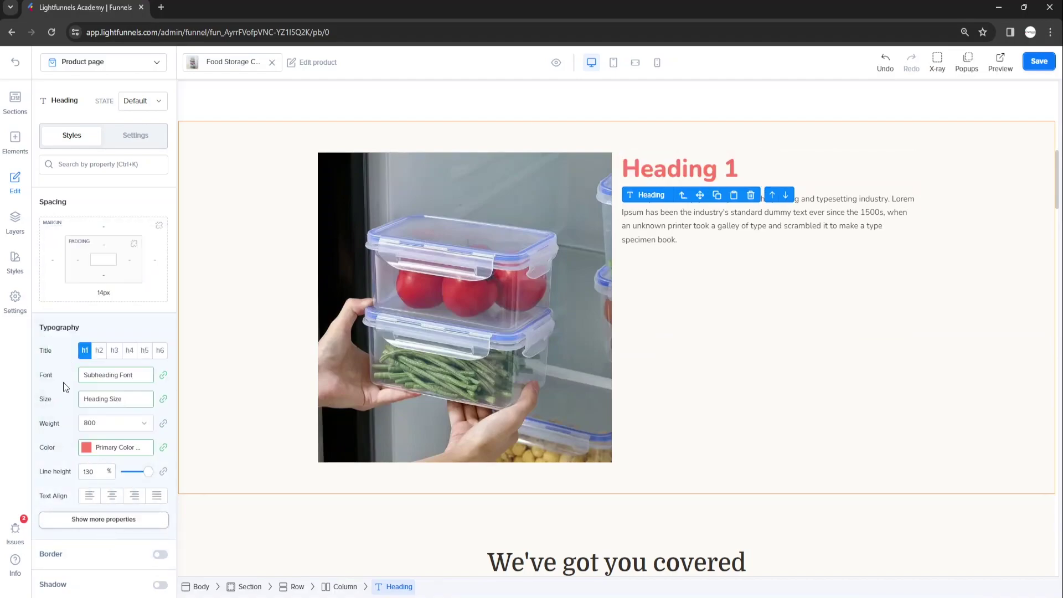
left_click(115, 499)
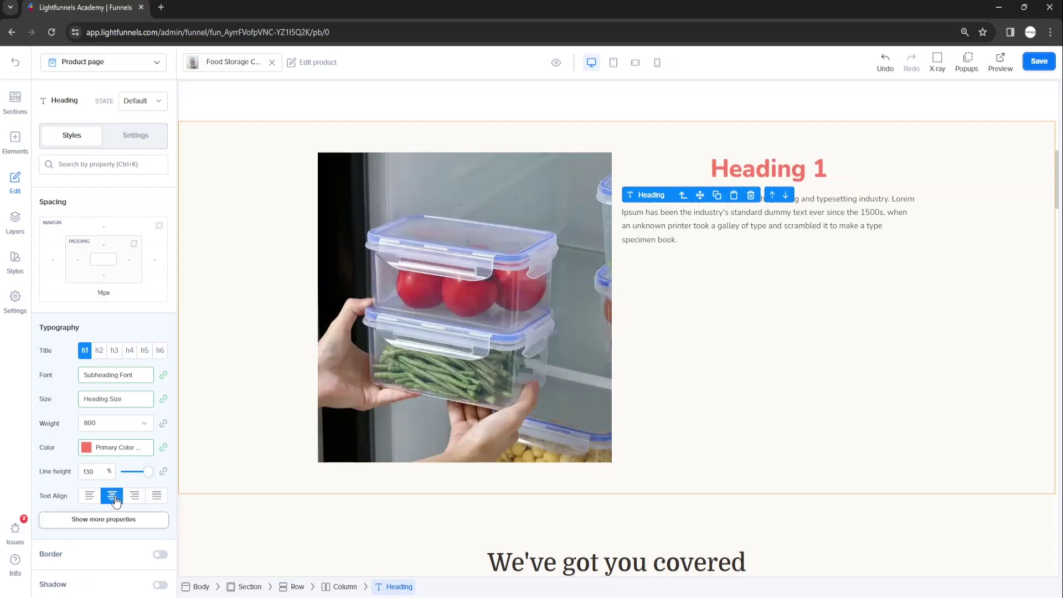
Add a List element beneath the Lorem Ipsum text and place a List Item element inside it.
left_click(229, 491)
left_click_drag(74, 409, 678, 304)
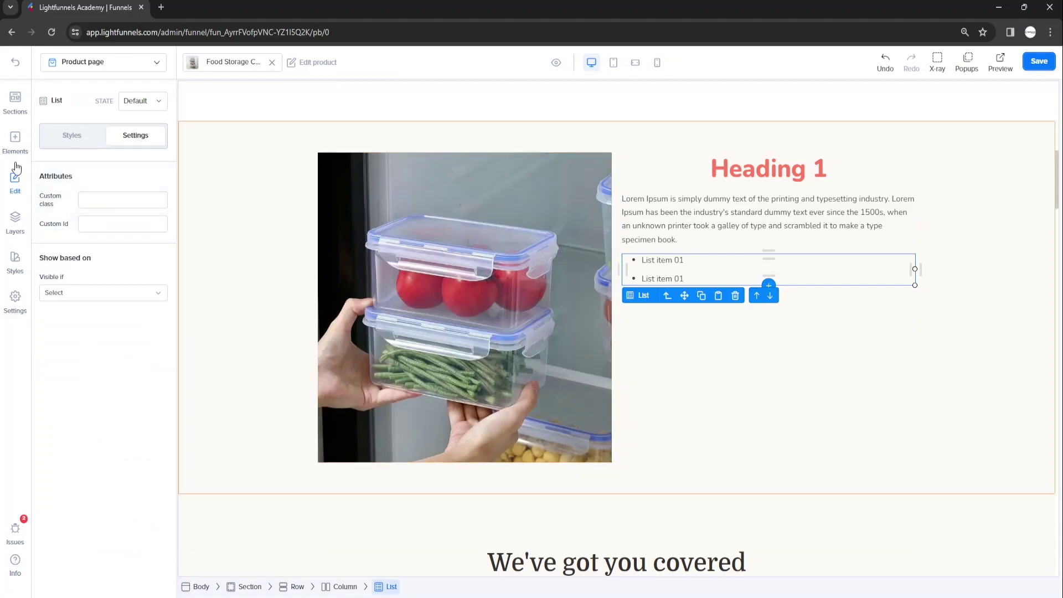
left_click(16, 142)
left_click_drag(132, 409, 683, 270)
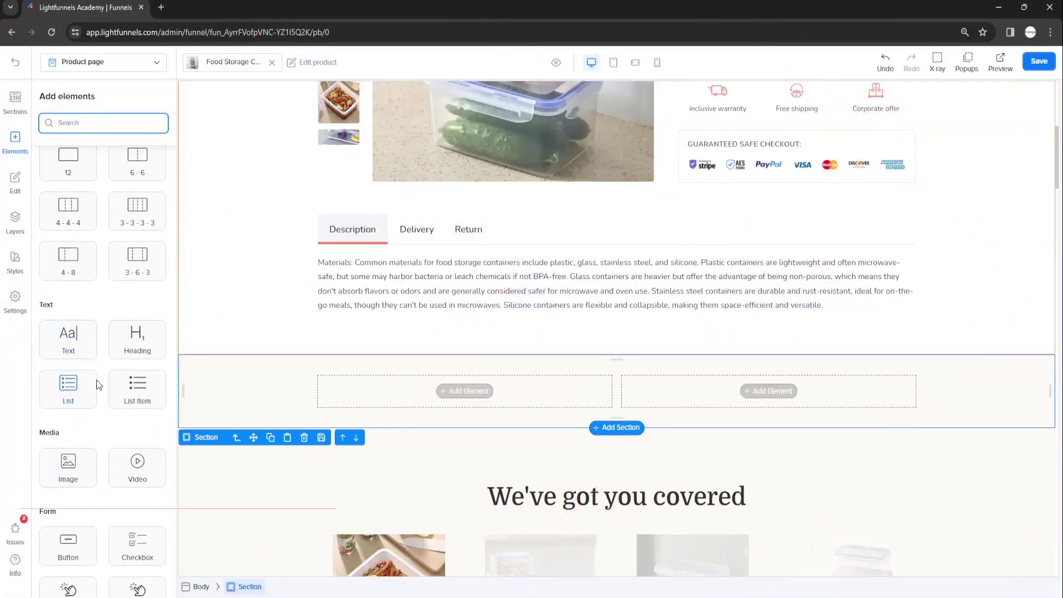
Place an Image element in the first empty column and fill it with the media library photo of containers holding pasta and nuts.
scroll(96, 380, "down", 3)
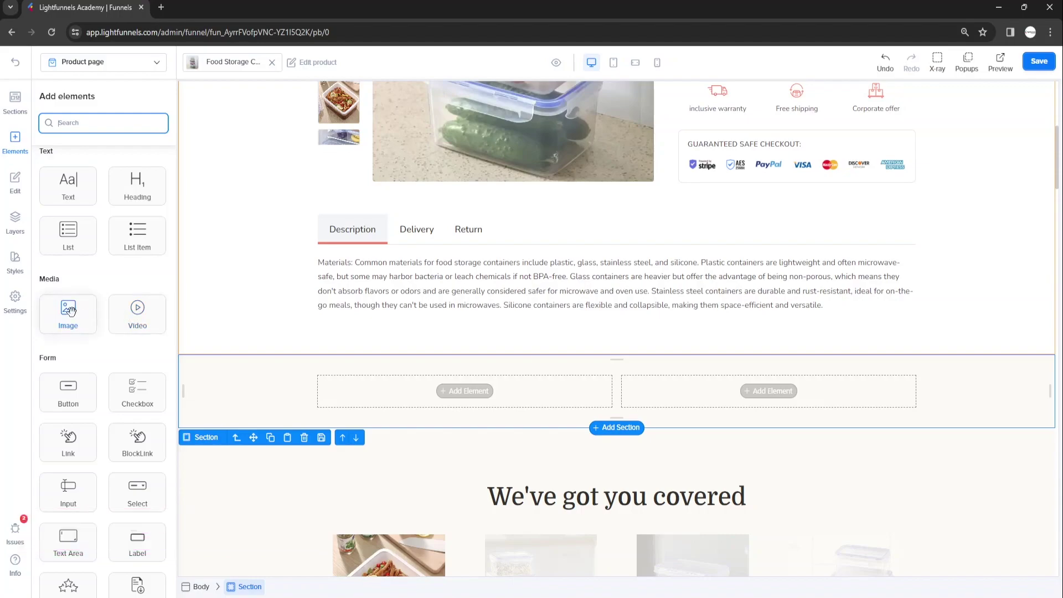
left_click_drag(62, 308, 402, 390)
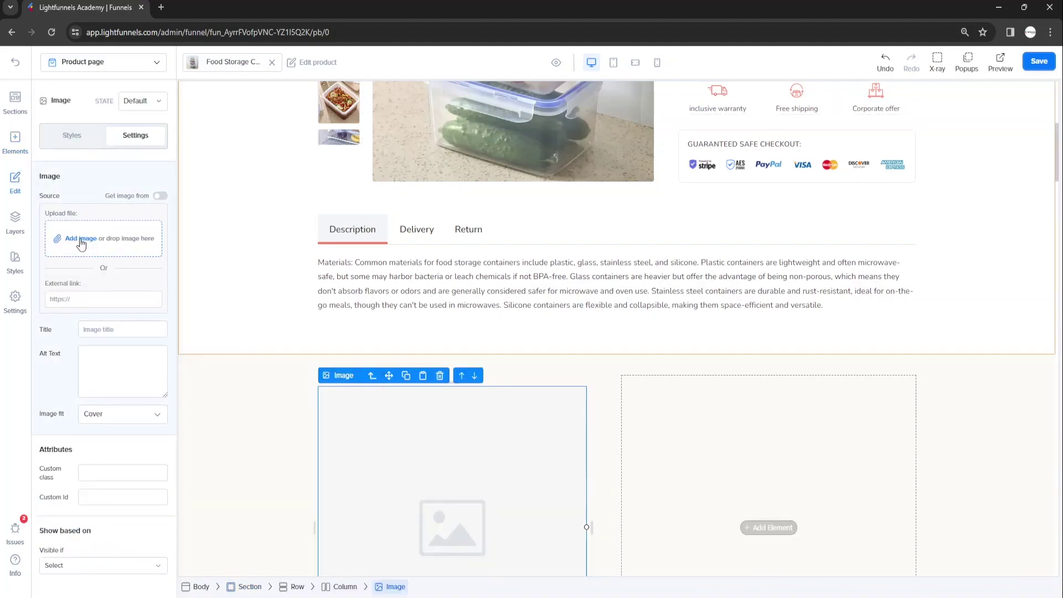
left_click(78, 238)
left_click(498, 327)
left_click(787, 519)
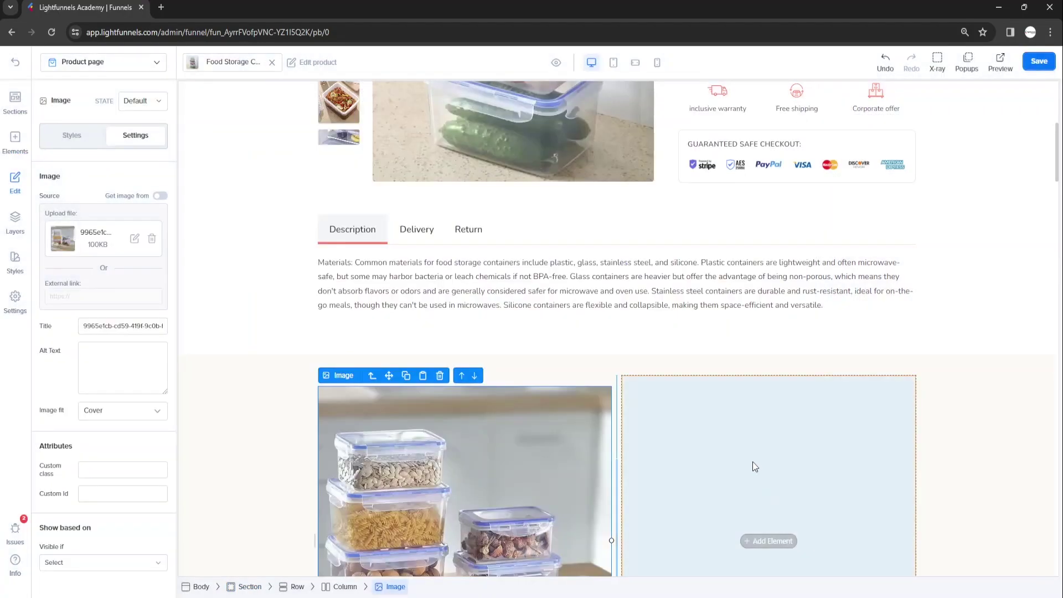
Place a Video element in the empty column beside the container photo.
left_click(752, 460)
left_click(16, 158)
scroll(71, 325, "down", 3)
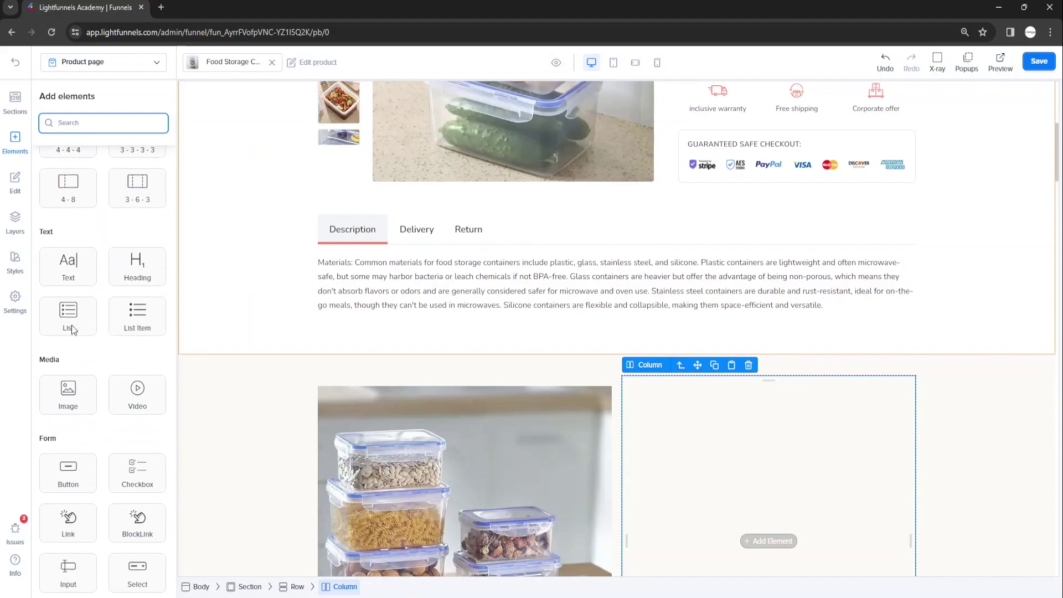
left_click_drag(137, 310, 720, 325)
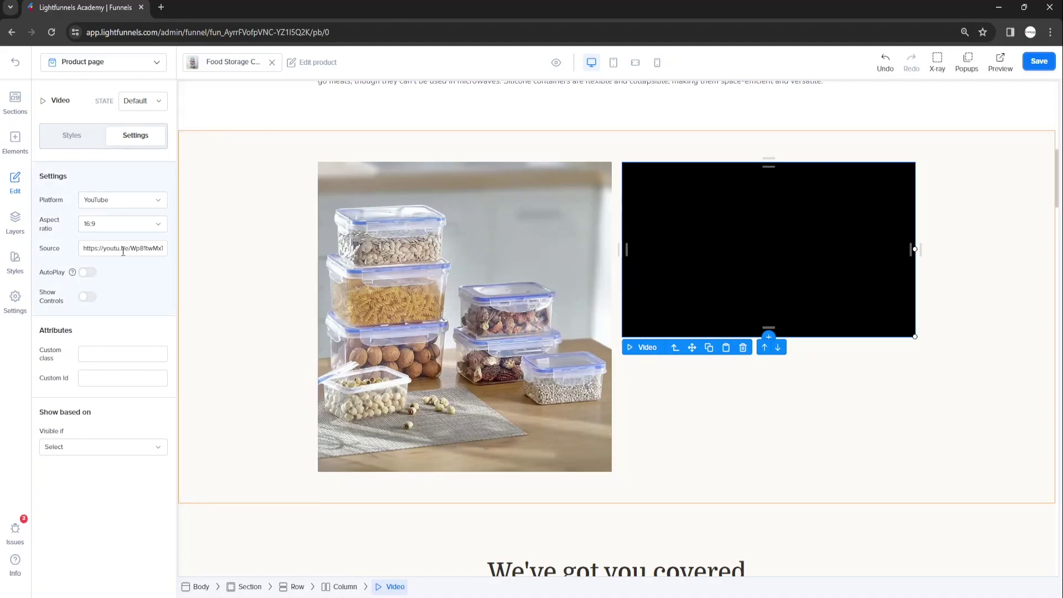
Set the video's platform to Vimeo and open its source link for editing.
left_click(124, 200)
left_click(116, 224)
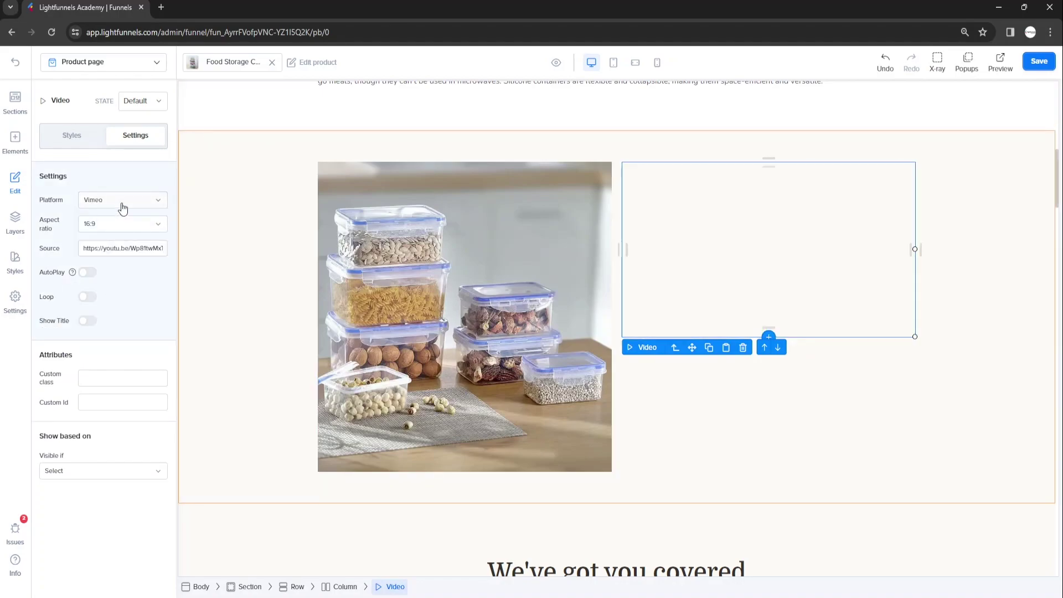
left_click(108, 250)
triple_click(80, 250)
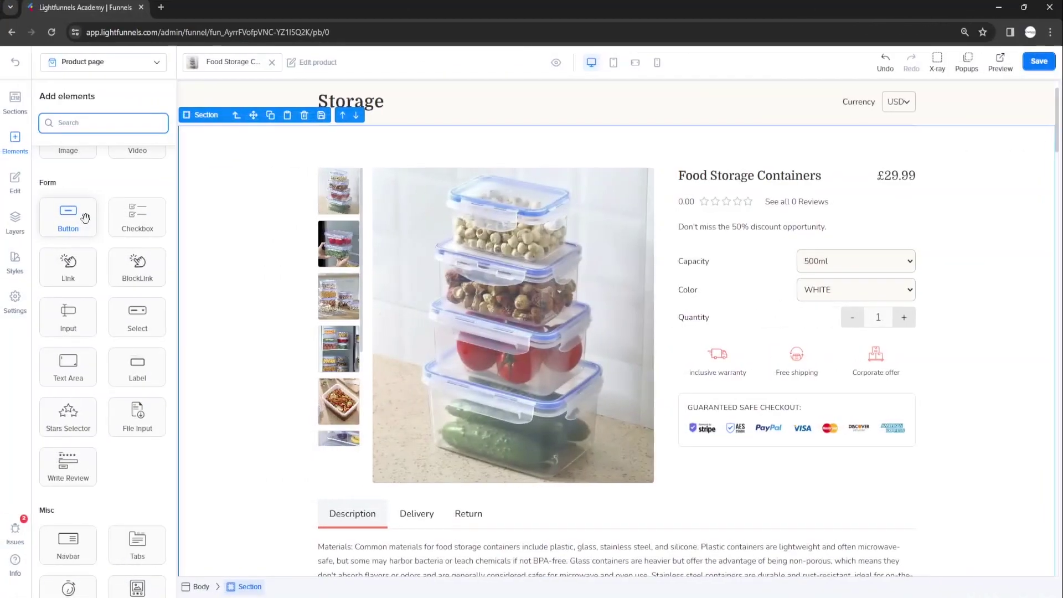
Place a Button element beneath the product's quantity selector and open its destination page choices.
left_click_drag(85, 217, 773, 345)
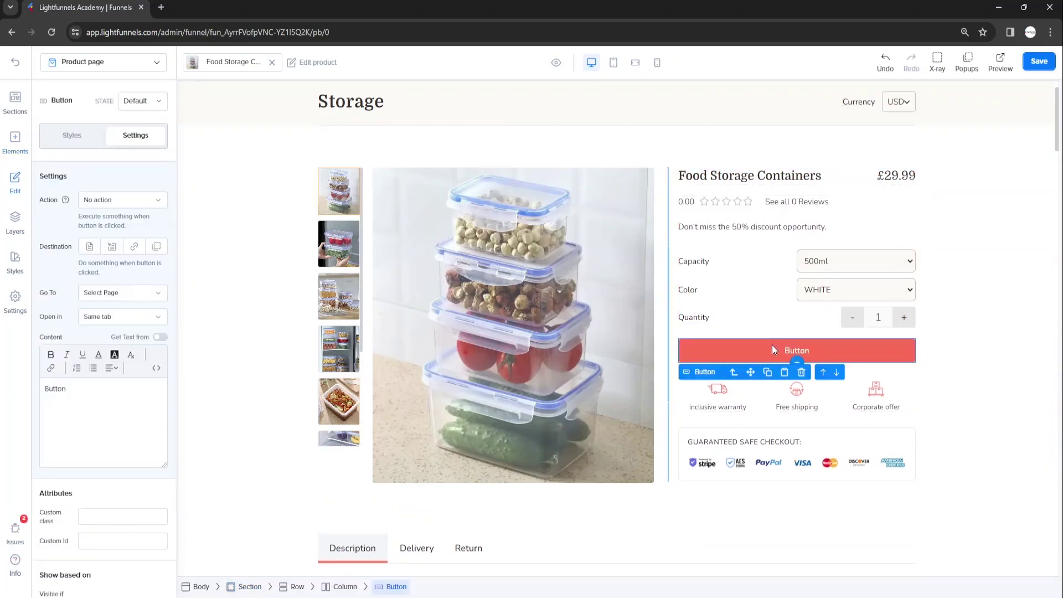
left_click(62, 390)
left_click(114, 294)
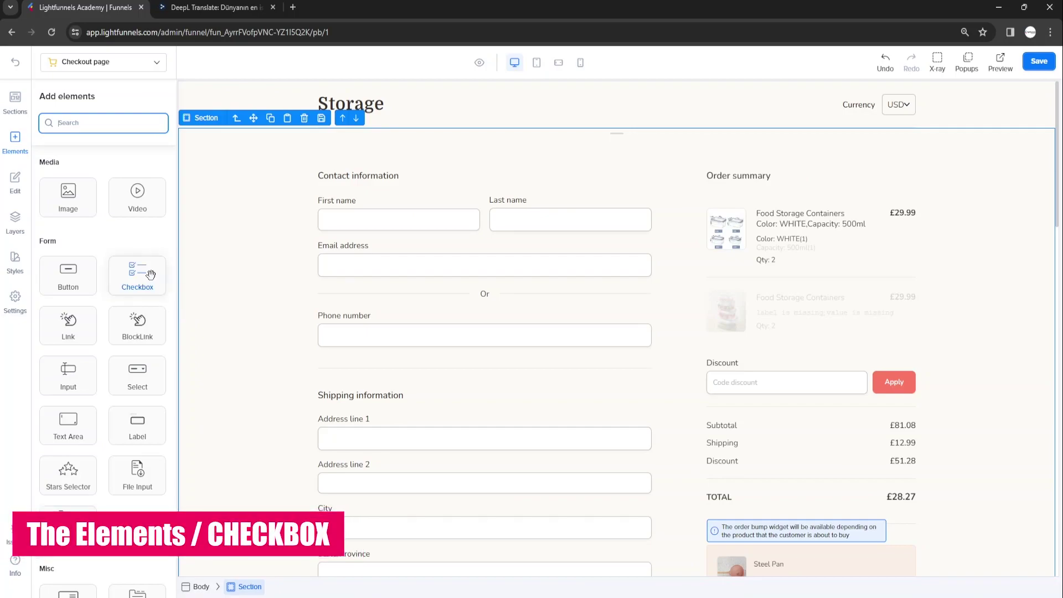
Place a Checkbox element beneath the checkout form's email field and set its content to "Send me news and exclusive offers".
left_click_drag(150, 275, 349, 294)
left_click_drag(90, 276, 44, 273)
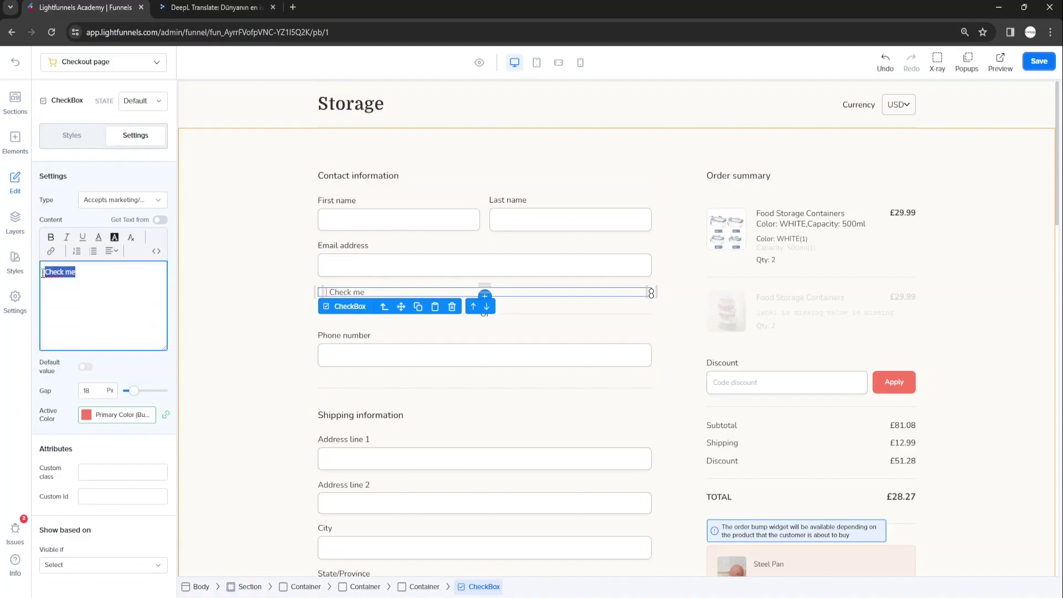
type("Send me news and exclusive offers")
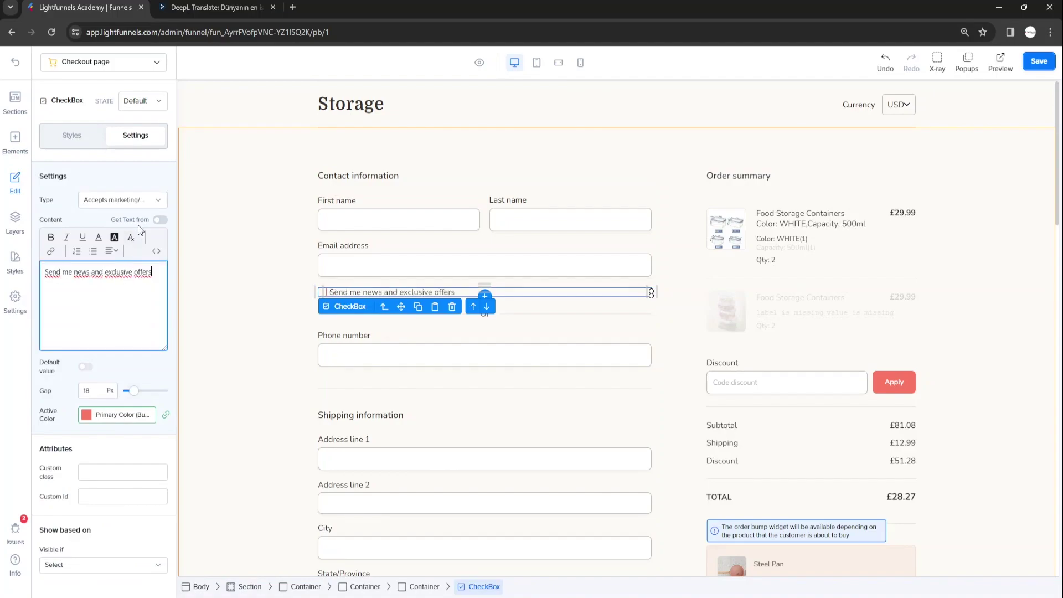
Review the checkbox's type options and select the order bump's checkbox in the order summary.
left_click(148, 202)
left_click(146, 242)
left_click(138, 204)
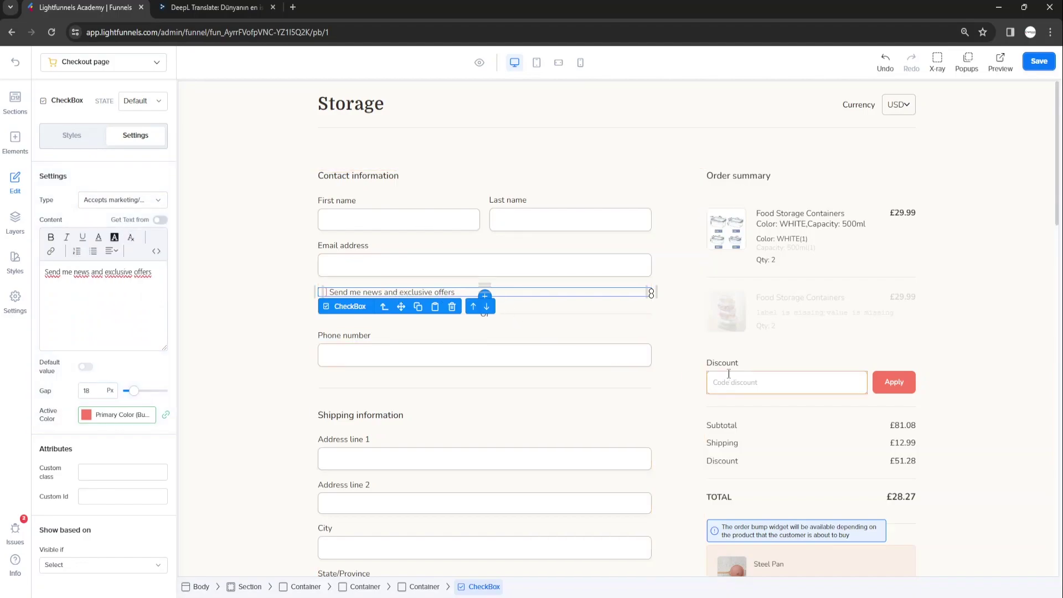
scroll(716, 373, "down", 5)
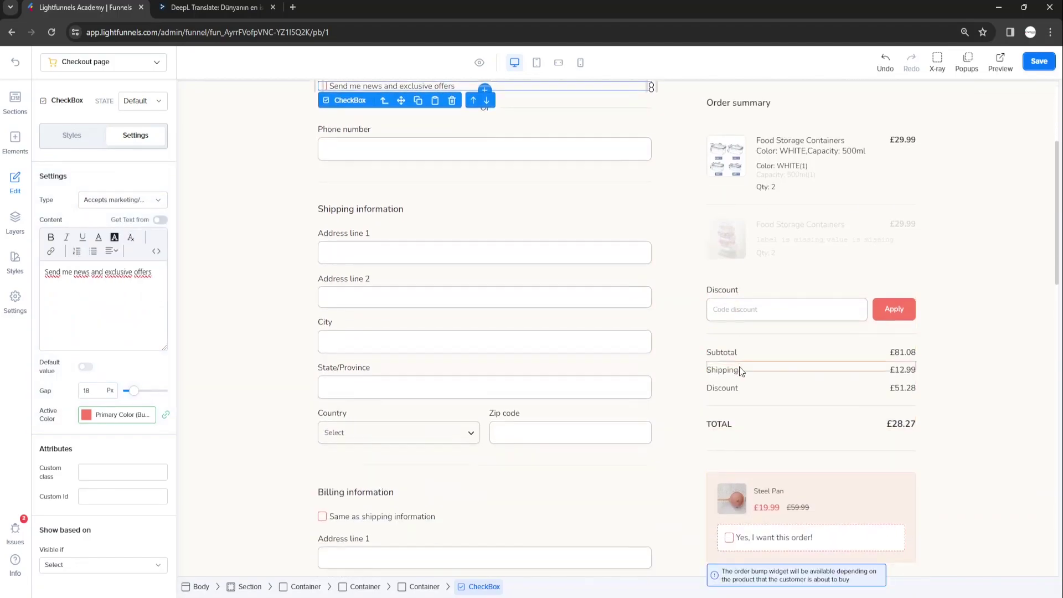
left_click(731, 539)
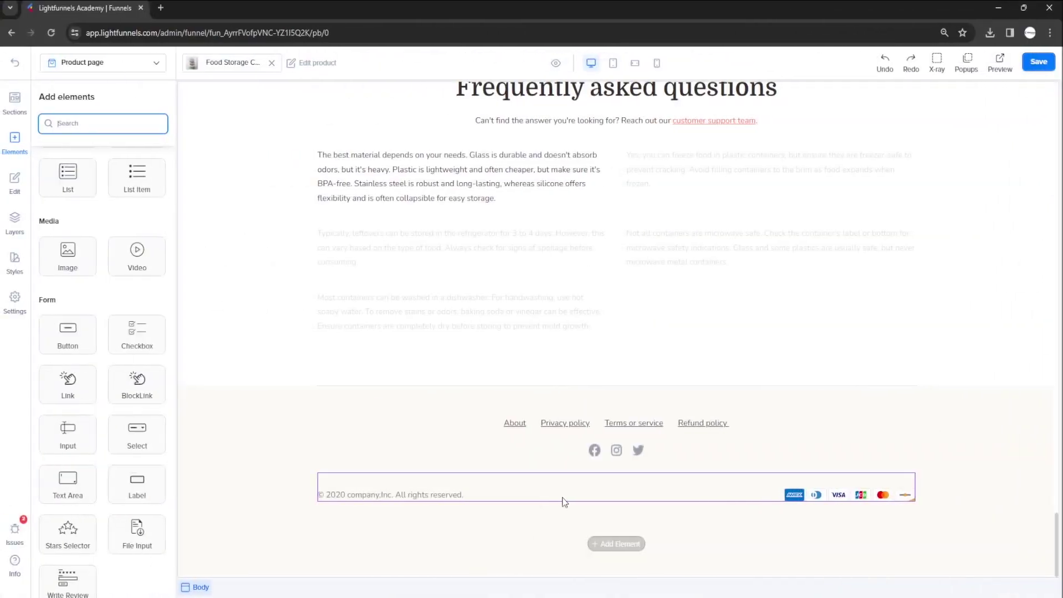
Place a Link element after Refund policy in the product page footer and give it a 30 px left margin.
left_click_drag(66, 380, 738, 422)
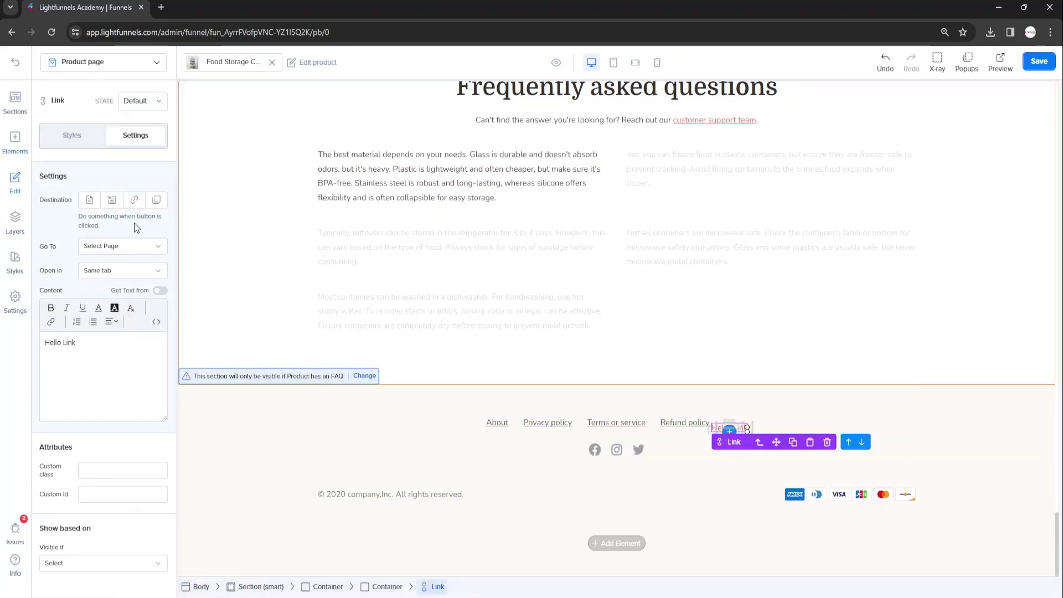
left_click(82, 145)
left_click(104, 280)
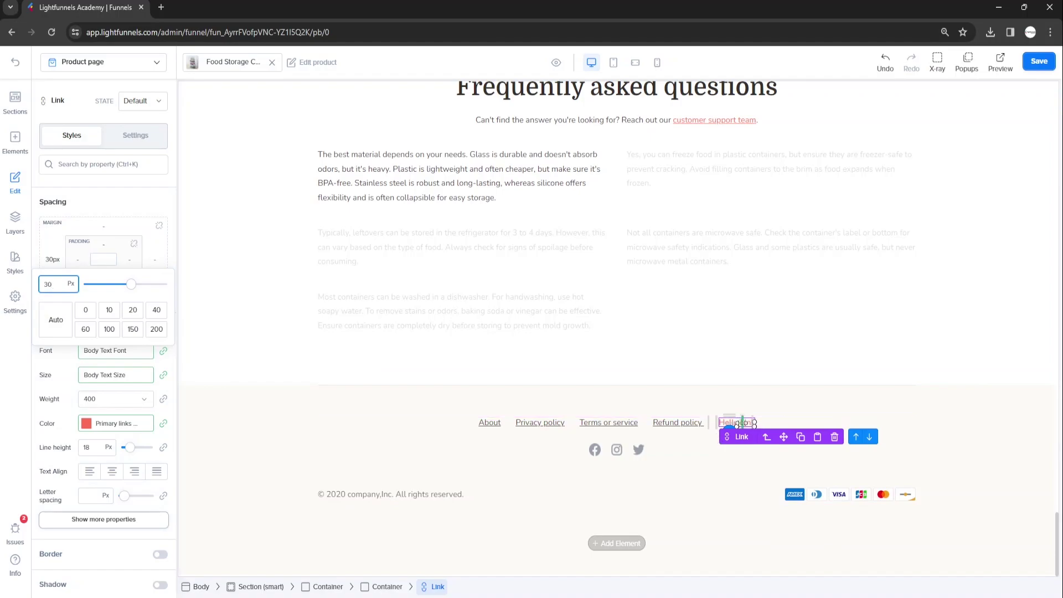
Set the footer link's content to "Contact us" and open its destination page choices.
left_click(135, 135)
triple_click(79, 347)
type("Contact us")
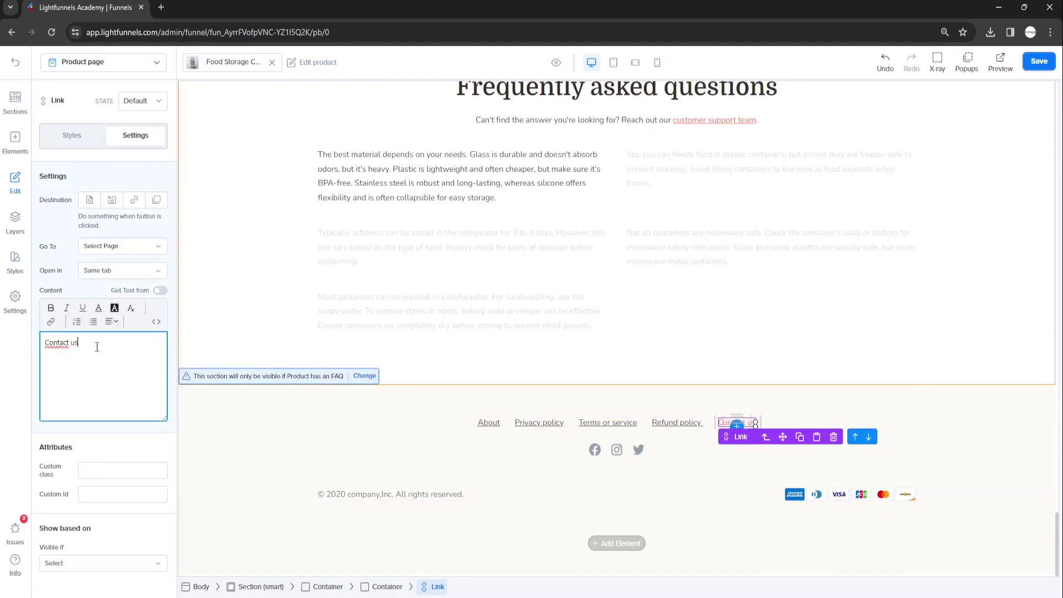
left_click(122, 252)
scroll(119, 327, "down", 2)
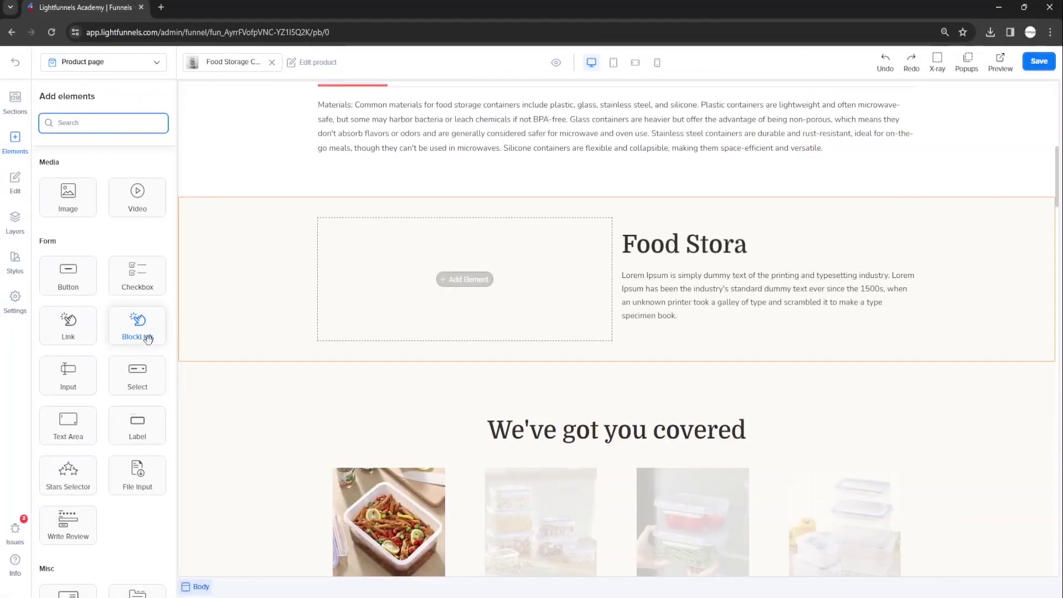
Place a BlockLink element in the empty column beside the "Food Stora" heading and make it go to the Checkout page.
left_click_drag(142, 339, 439, 281)
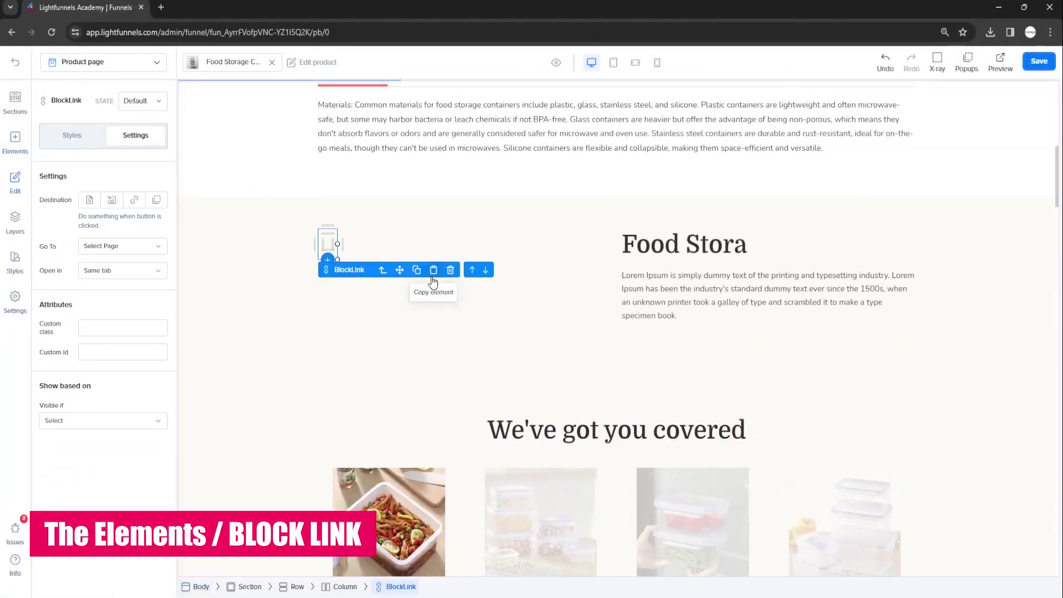
left_click(129, 247)
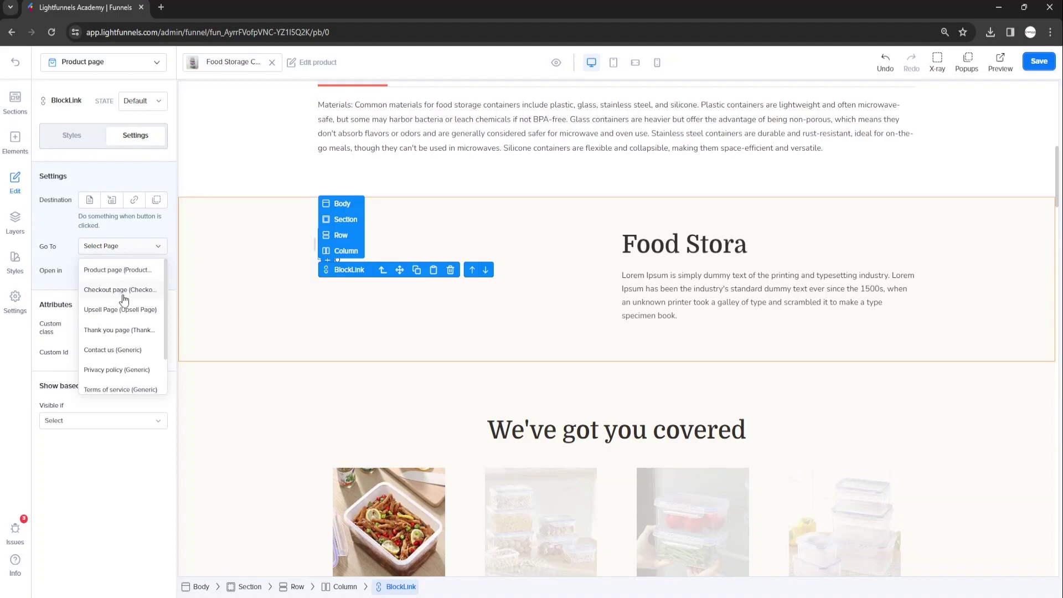
left_click(123, 289)
Place an Image element inside the BlockLink, filled with the media library photo of empty stacked clear containers, and save the page.
left_click(18, 149)
left_click_drag(72, 221, 330, 247)
left_click(155, 252)
left_click(588, 353)
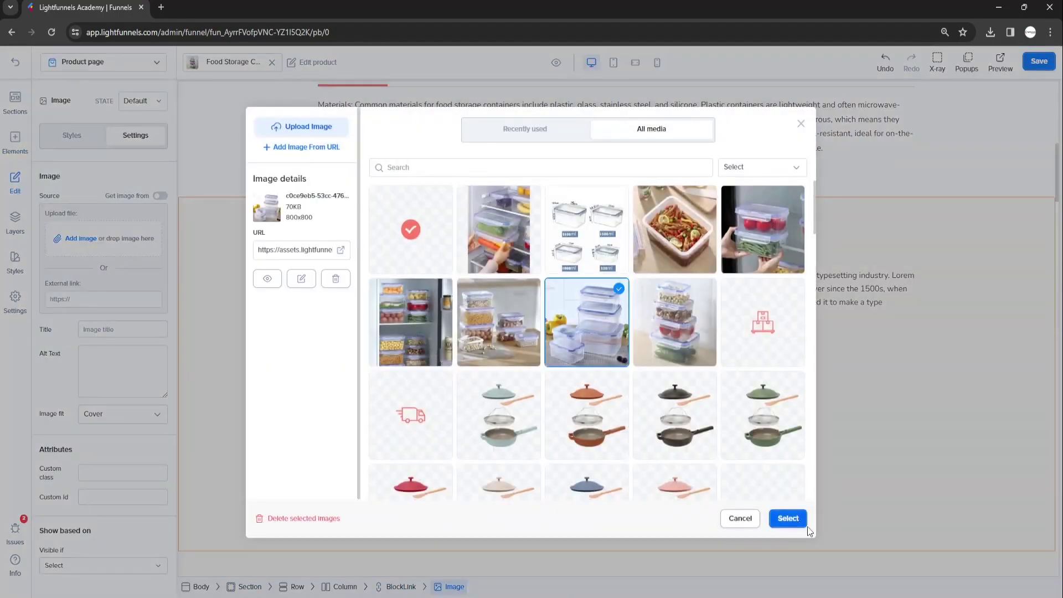
left_click(788, 519)
left_click(1052, 62)
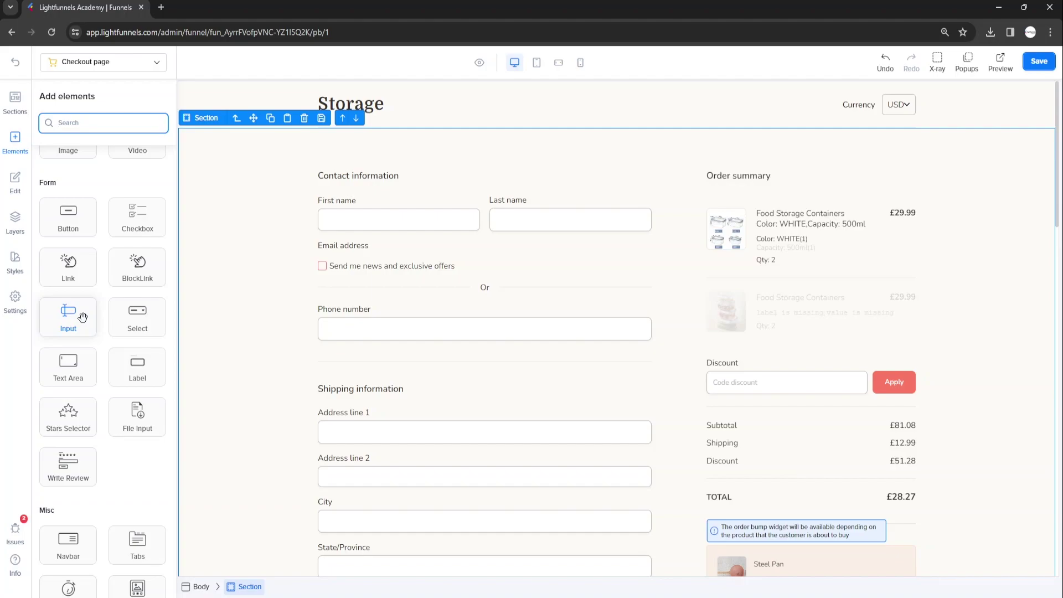
Place an Input element beneath the Email address label on the checkout page.
left_click_drag(81, 314, 354, 258)
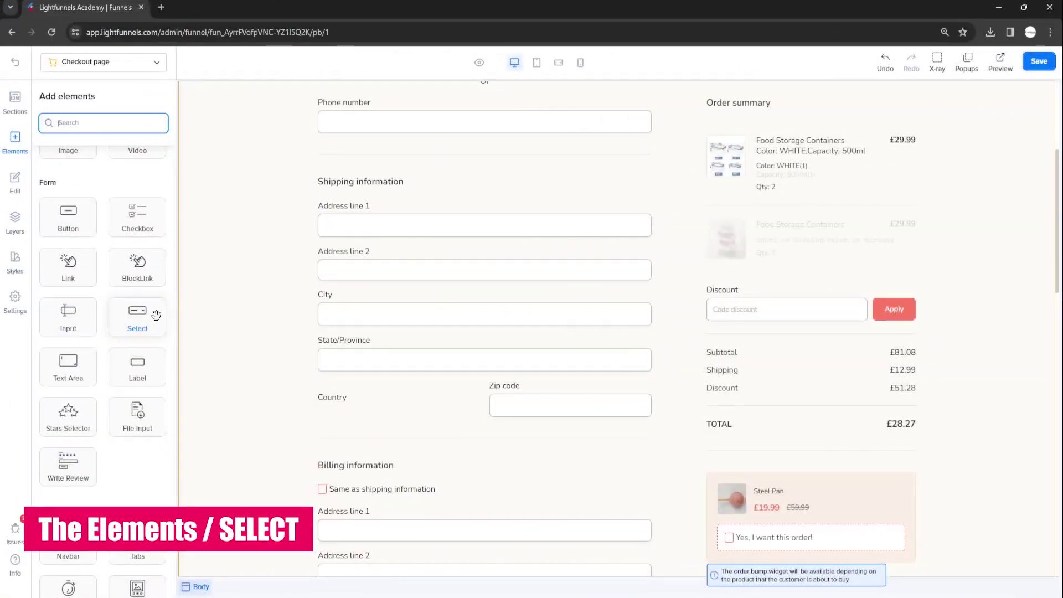
Place a Select element beneath the shipping Country label and review its type options.
left_click_drag(156, 315, 357, 410)
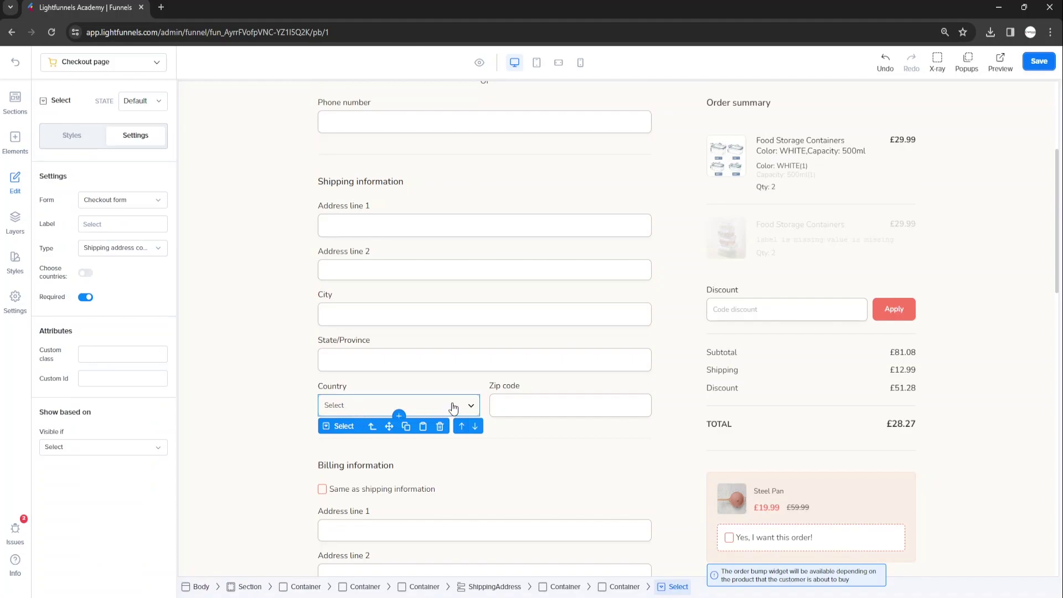
left_click(114, 248)
left_click(110, 292)
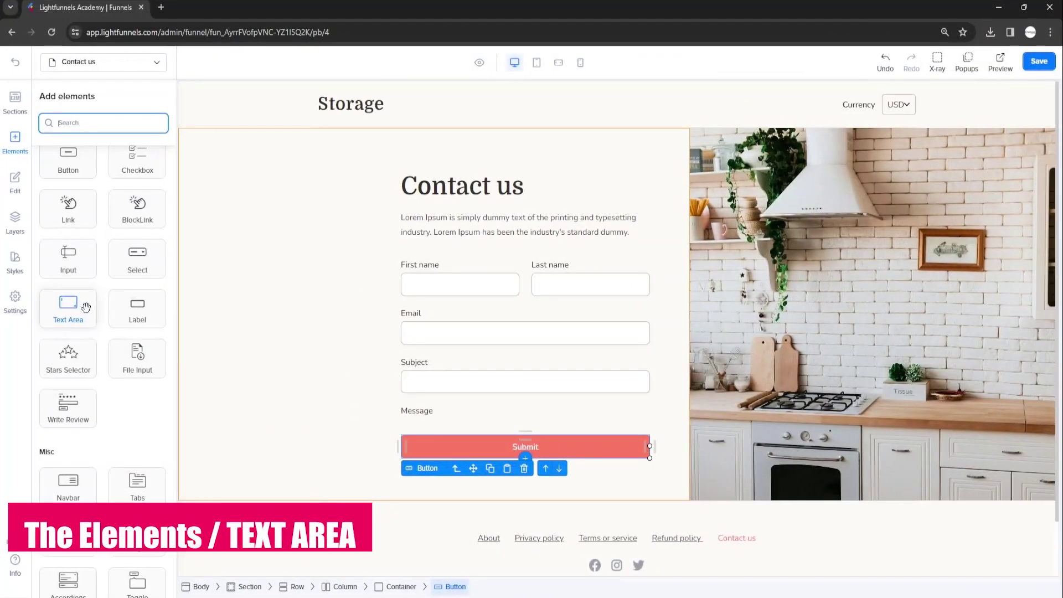
Place a Text Area element beneath the Message label and assign it to the Contact us form with type Message.
left_click_drag(86, 307, 457, 424)
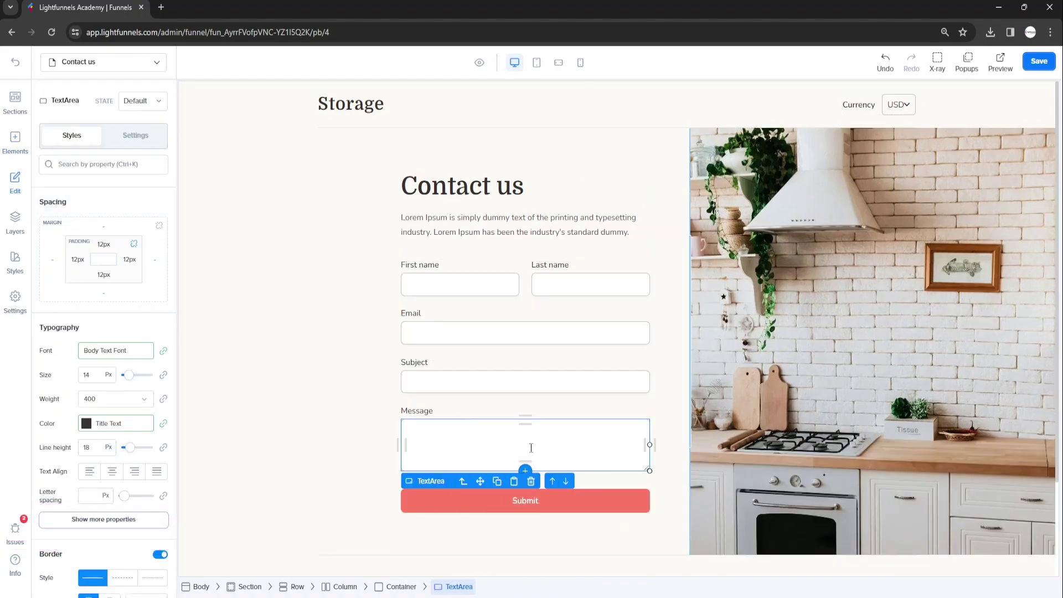
left_click(135, 135)
left_click(112, 201)
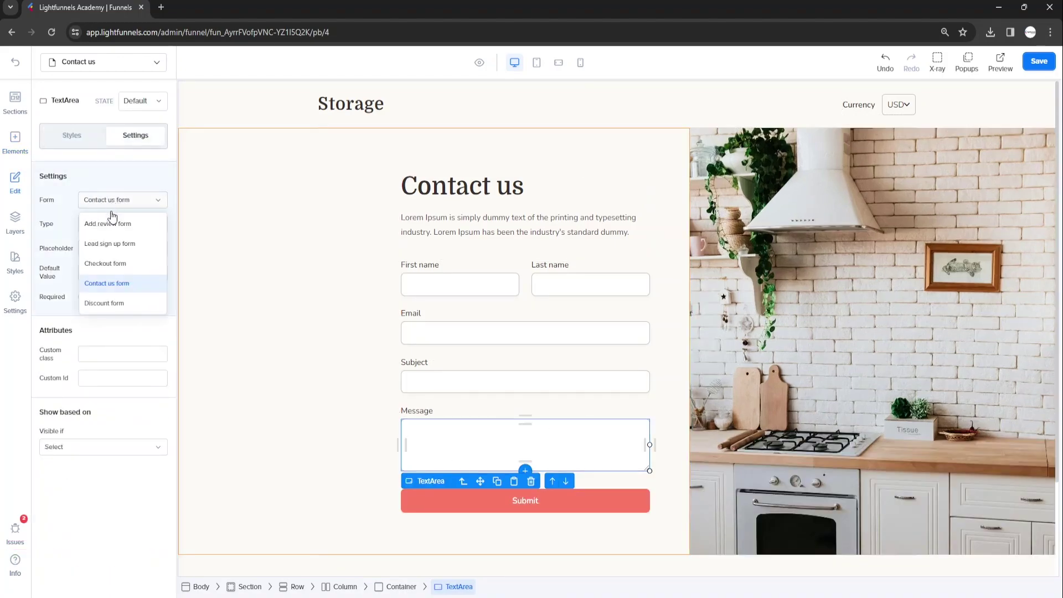
left_click(117, 286)
left_click(107, 226)
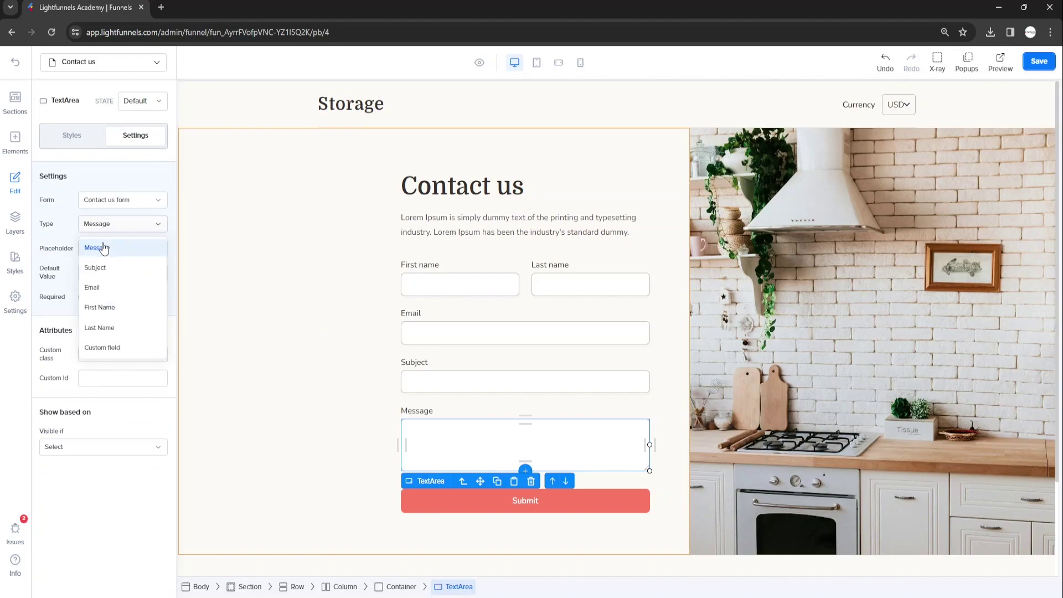
left_click(105, 247)
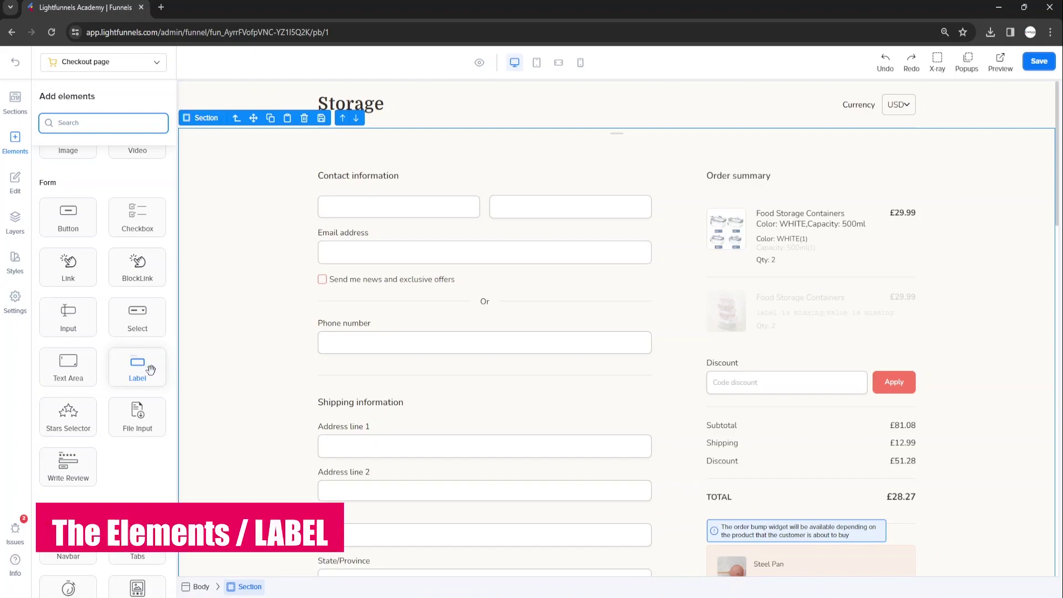
Place a Label element above each of the two unlabelled inputs under Contact information on the checkout page.
left_click_drag(138, 367, 365, 219)
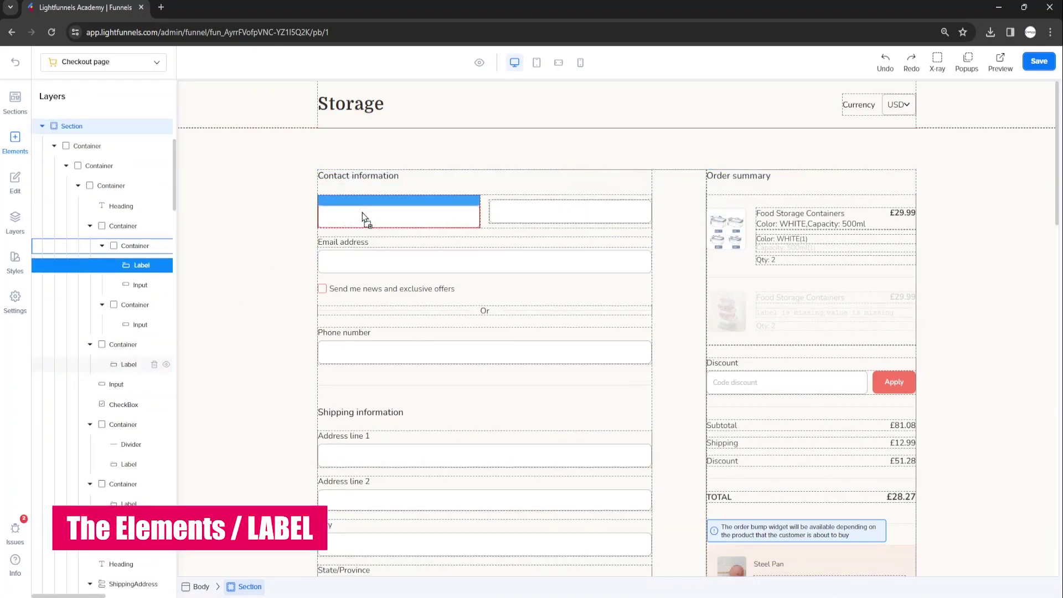
left_click(16, 186)
scroll(104, 405, "down", 6)
left_click_drag(120, 370, 541, 216)
Set the label texts above the two contact inputs, "First Name" for the first and "Last" for the second.
double_click(47, 248)
type("First Name")
left_click(498, 200)
left_click_drag(89, 248, 33, 251)
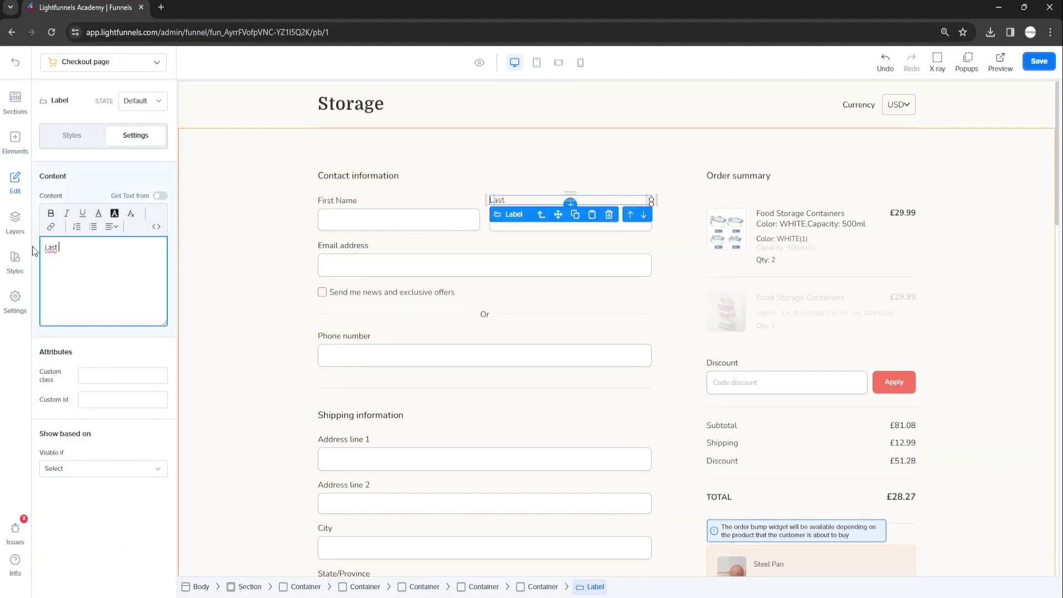
left_click(271, 252)
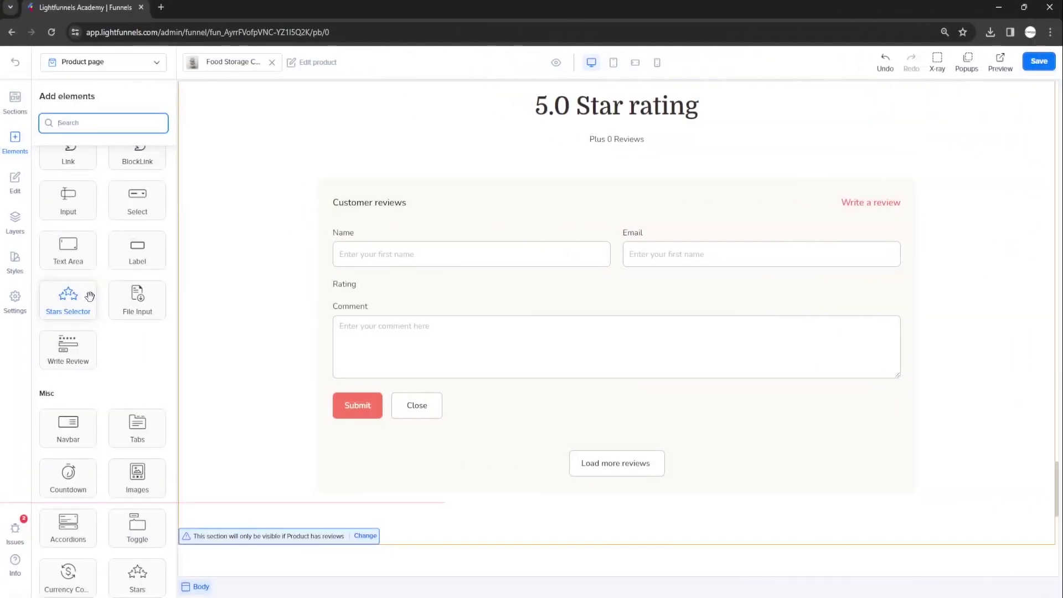
Place a Stars Selector beneath the Rating label of the review form and a File Input element directly below the stars.
left_click_drag(89, 296, 380, 300)
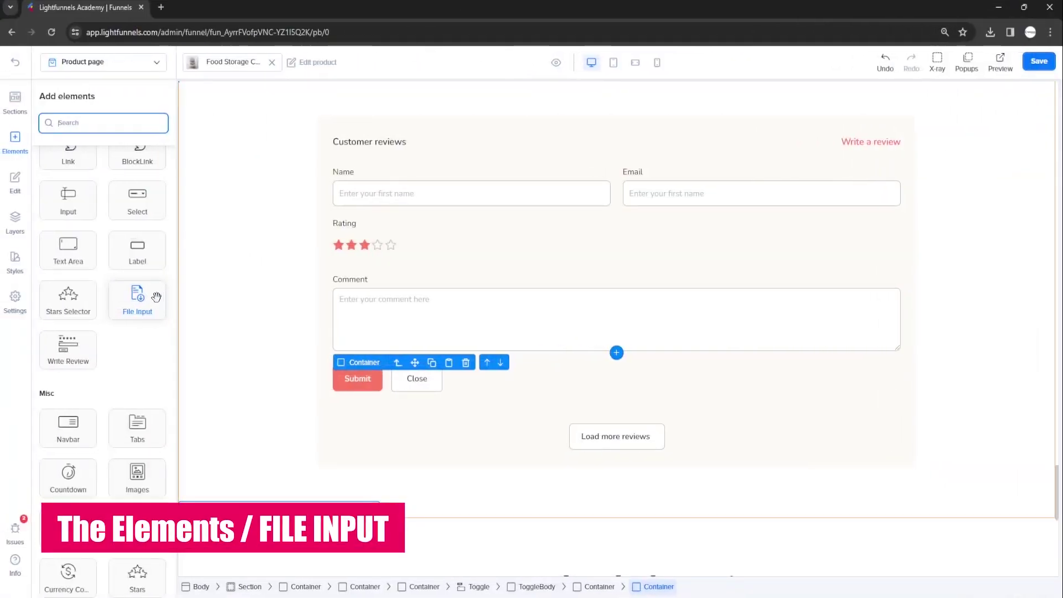
left_click_drag(152, 297, 394, 265)
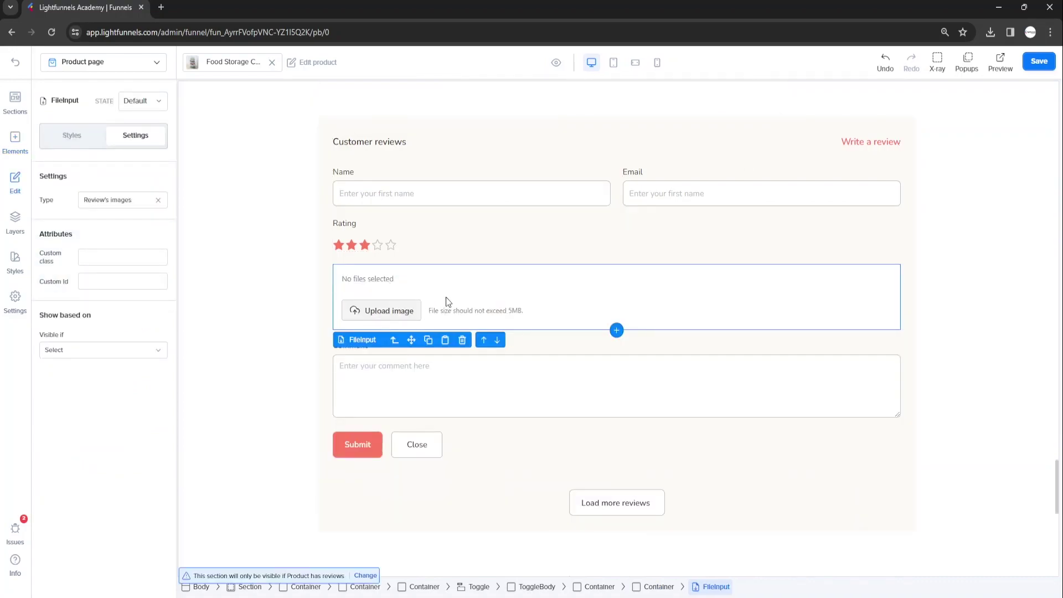
left_click(560, 346)
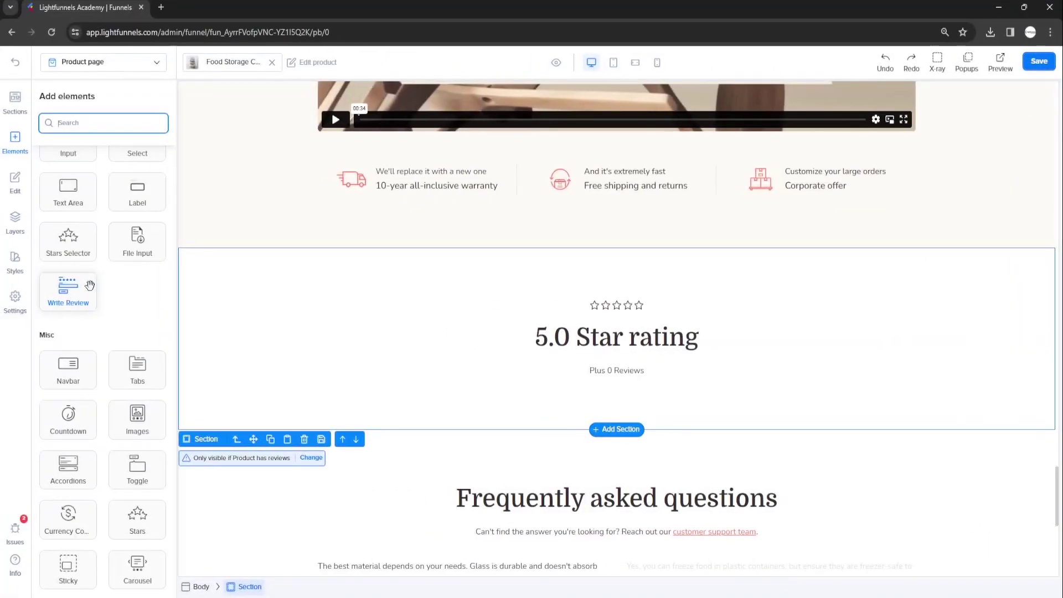
Place a Write Review element beneath the review count in the 5.0 Star rating section and select its button.
left_click_drag(90, 286, 541, 393)
left_click(624, 437)
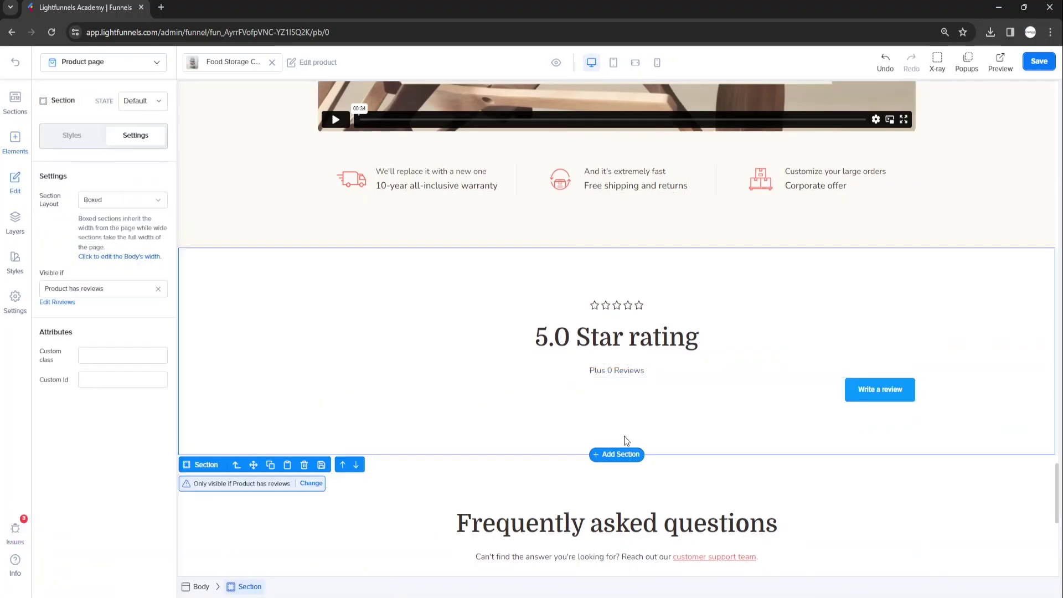
left_click(890, 390)
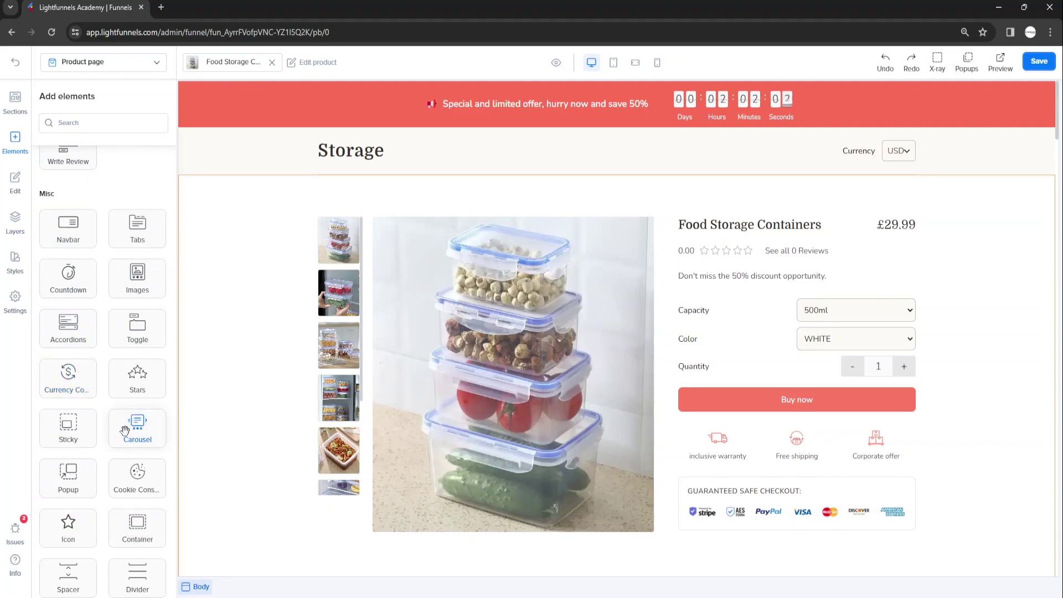
Place a Navbar element beneath the special offer banner and change its logo text to "Storage".
scroll(124, 430, "down", 4)
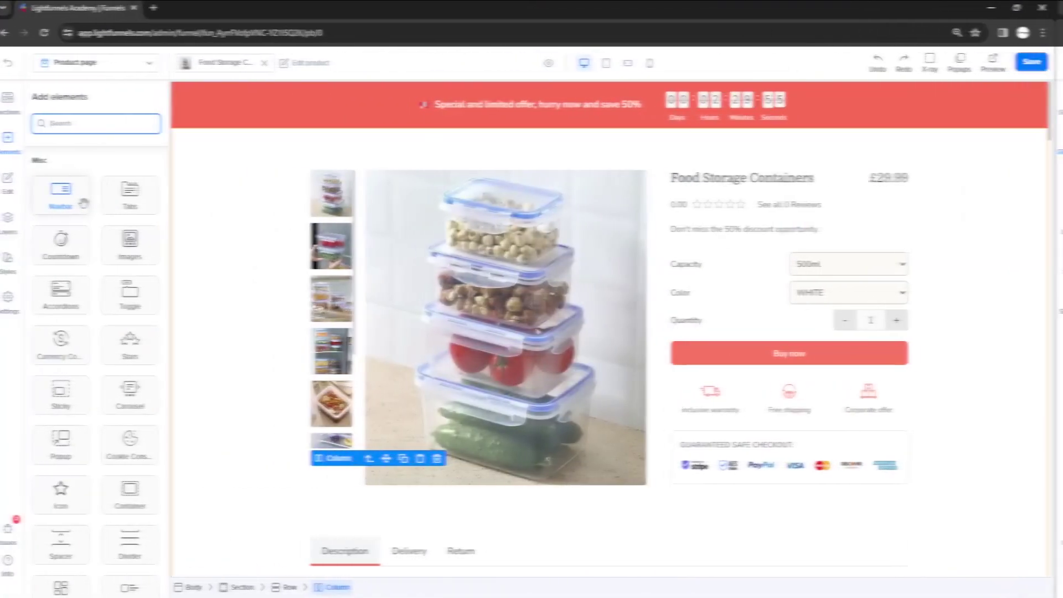
left_click_drag(84, 189, 306, 158)
left_click(332, 147)
left_click(72, 251)
type("Stora")
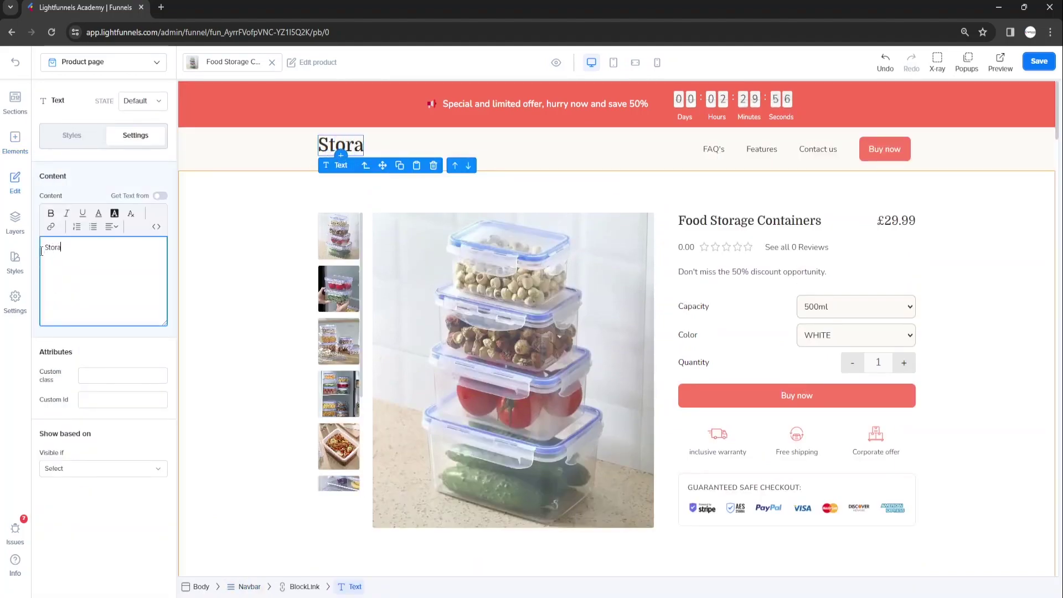
type("ge")
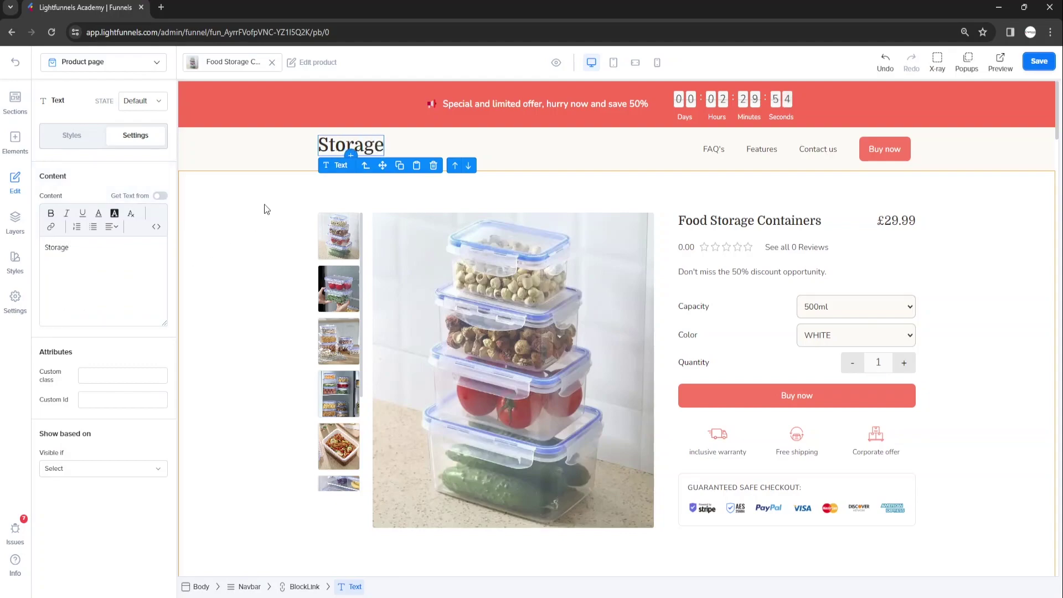
left_click(274, 205)
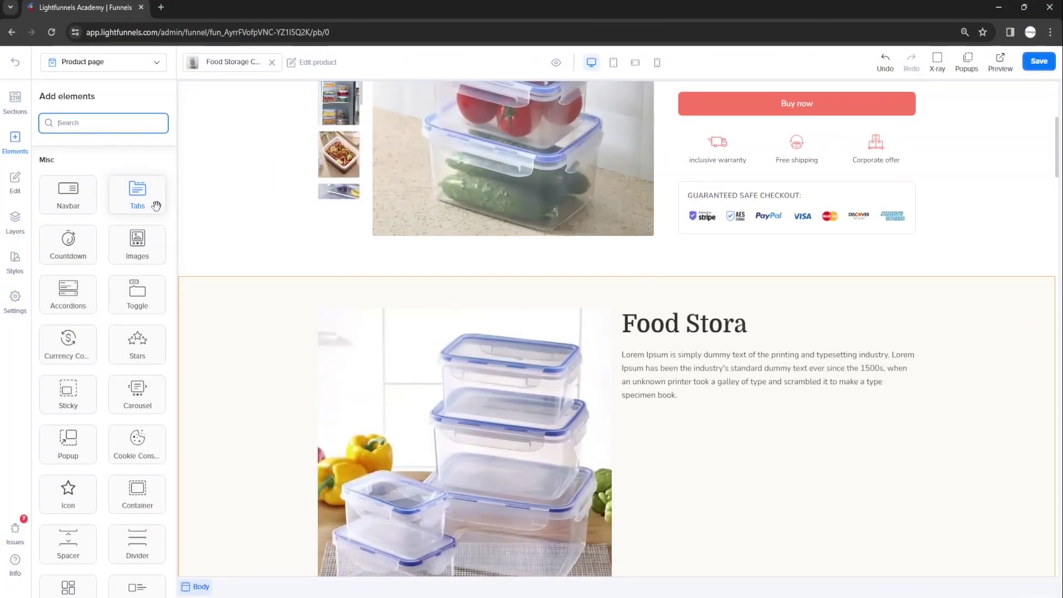
Place a Tabs element below the product images and rename the first tab "Description".
left_click_drag(157, 205, 466, 254)
left_click(336, 249)
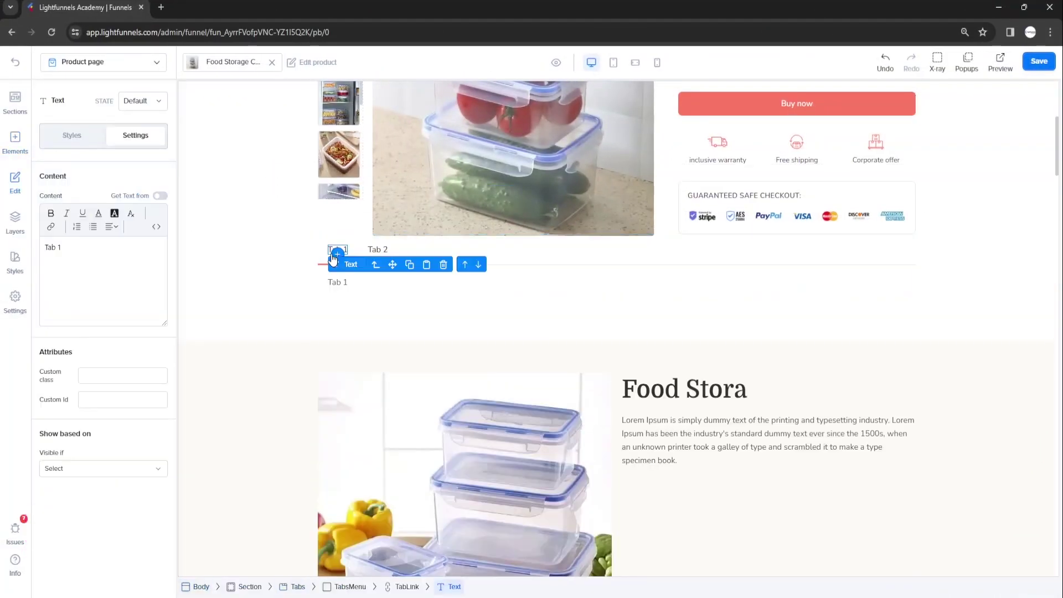
triple_click(60, 254)
type("Description")
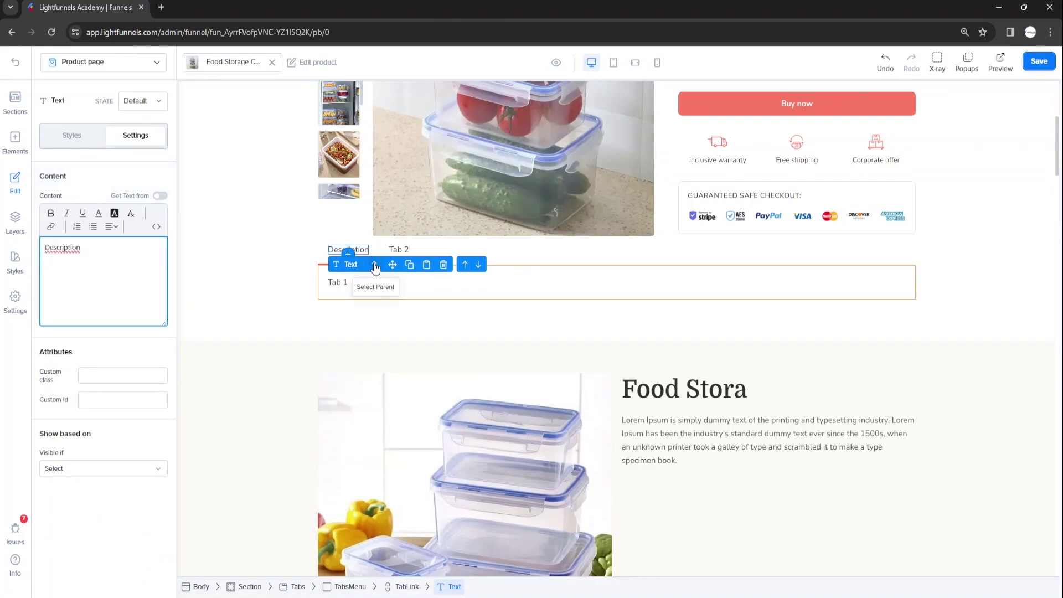
Bind the content text of the Description tab to a Product data field.
left_click(330, 284)
left_click(160, 196)
left_click(107, 229)
left_click(57, 256)
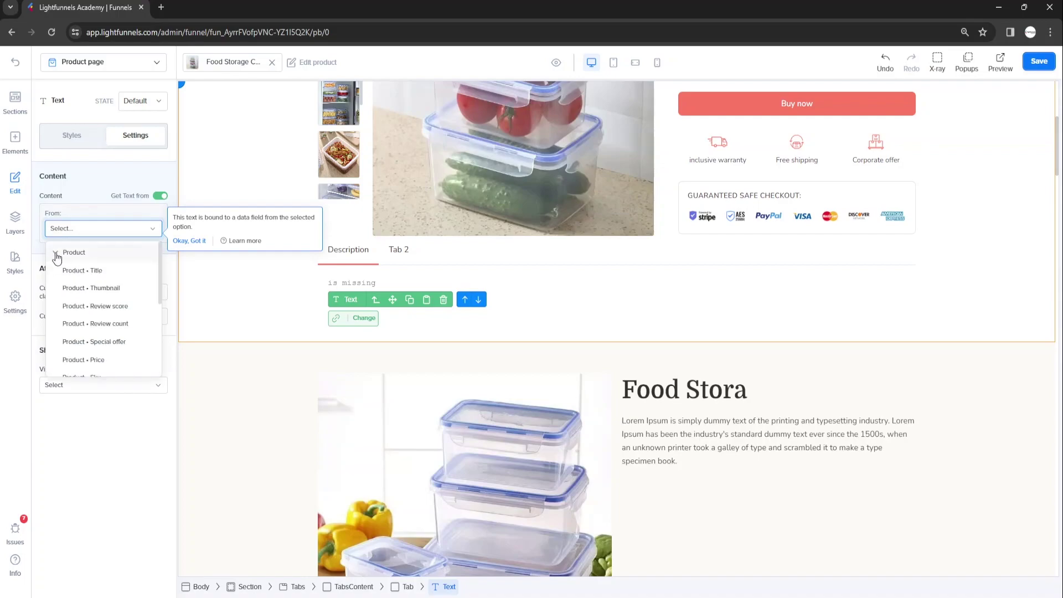
scroll(66, 314, "down", 3)
left_click(75, 306)
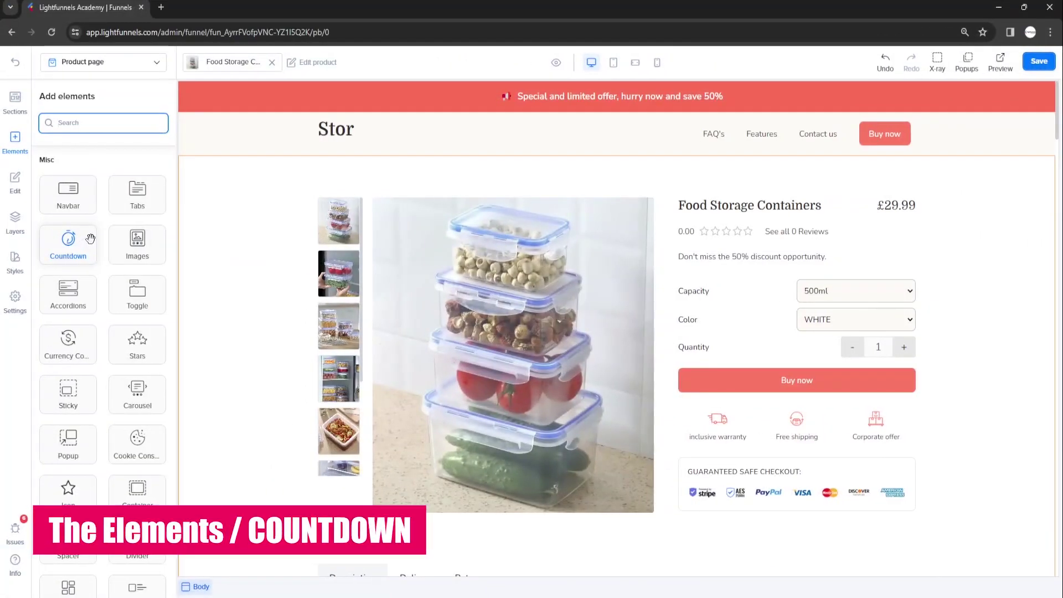
Place a Countdown element in the red banner beside the "Special and limited offer" text.
left_click_drag(85, 238, 487, 247)
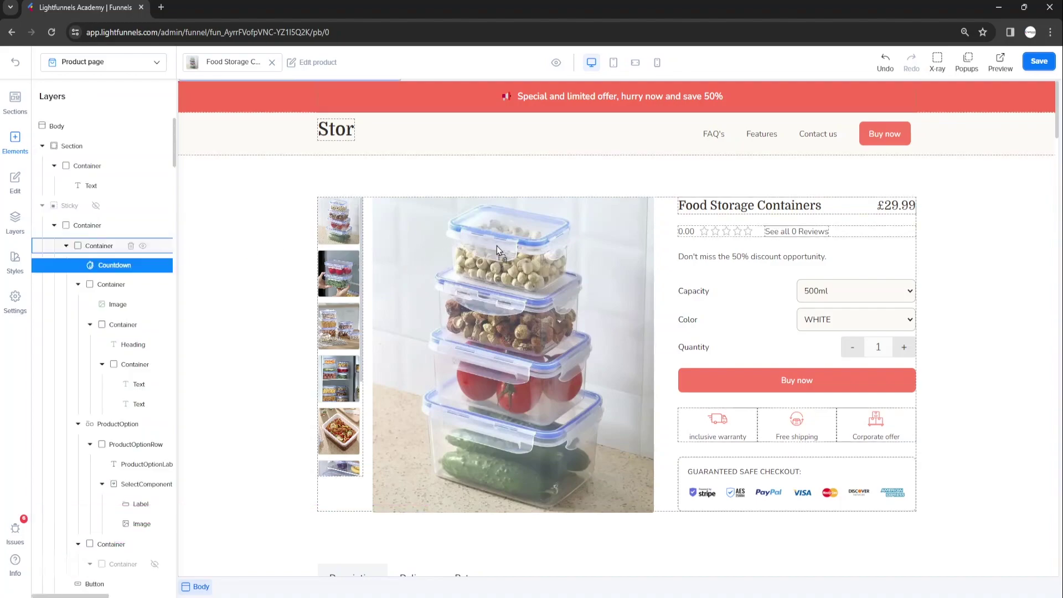
left_click_drag(709, 179, 759, 91)
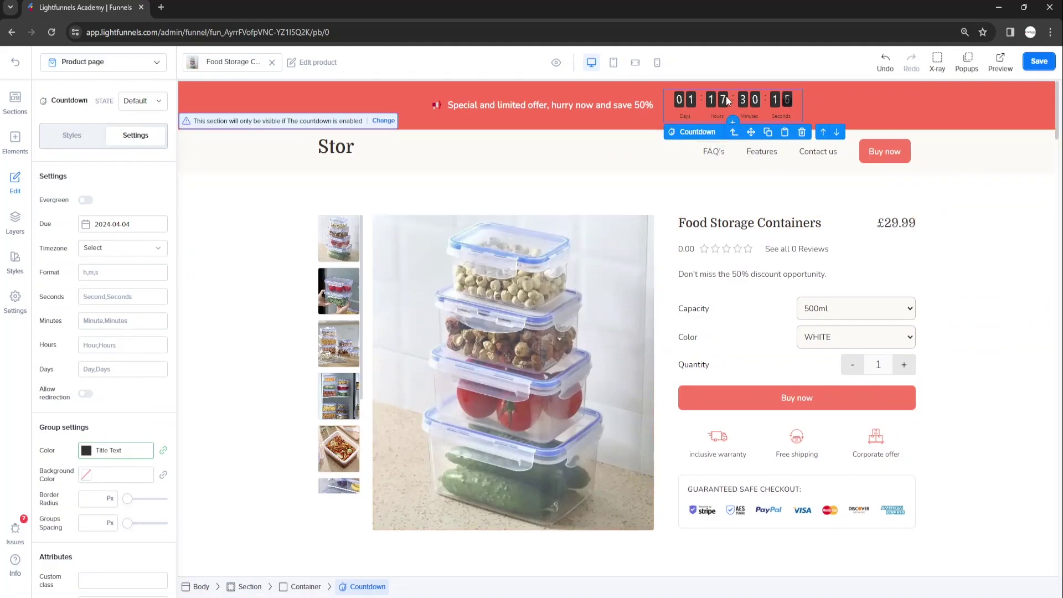
left_click_drag(752, 136, 759, 238)
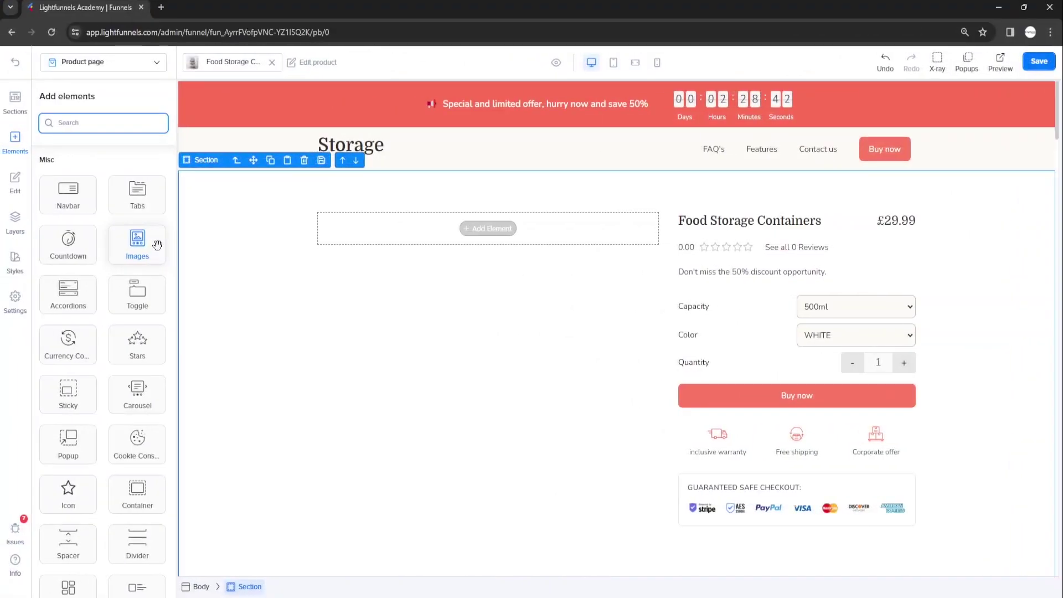
Place an Images element in the empty column beside the product details and review the resulting gallery.
left_click_drag(158, 237, 411, 239)
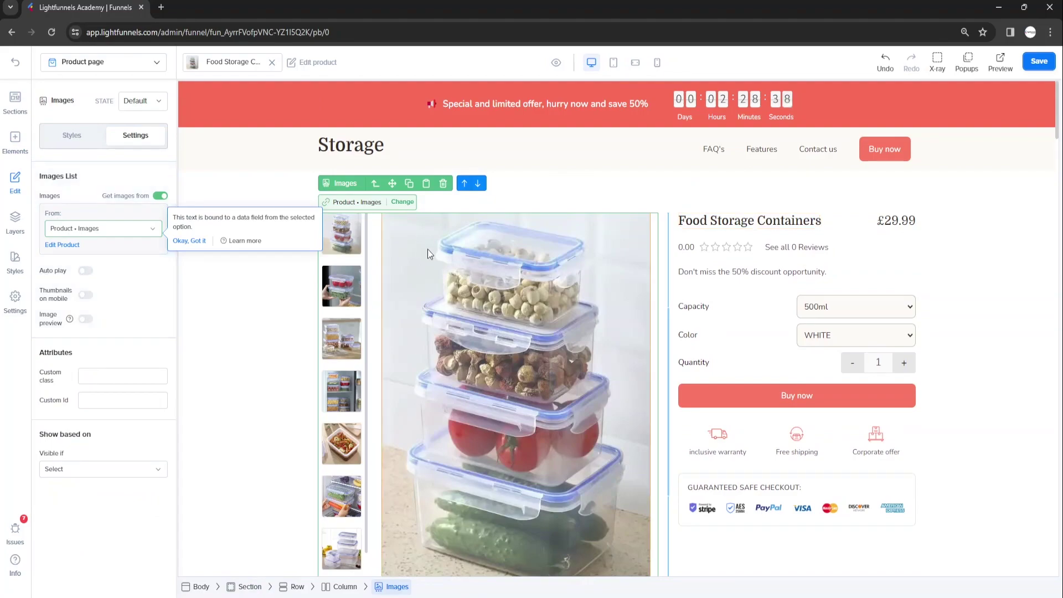
scroll(490, 260, "down", 2)
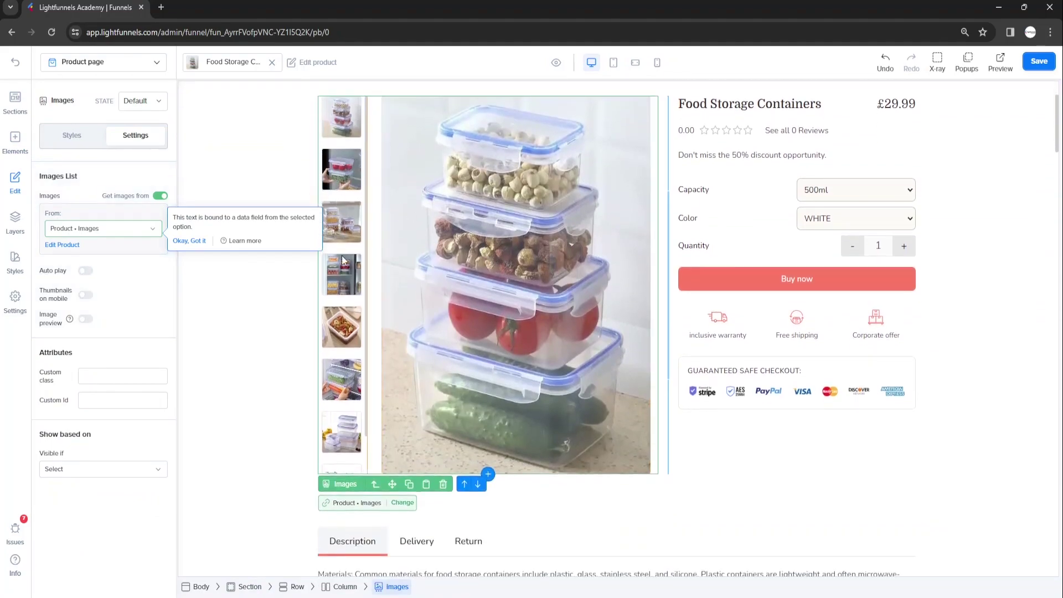
scroll(591, 336, "up", 1)
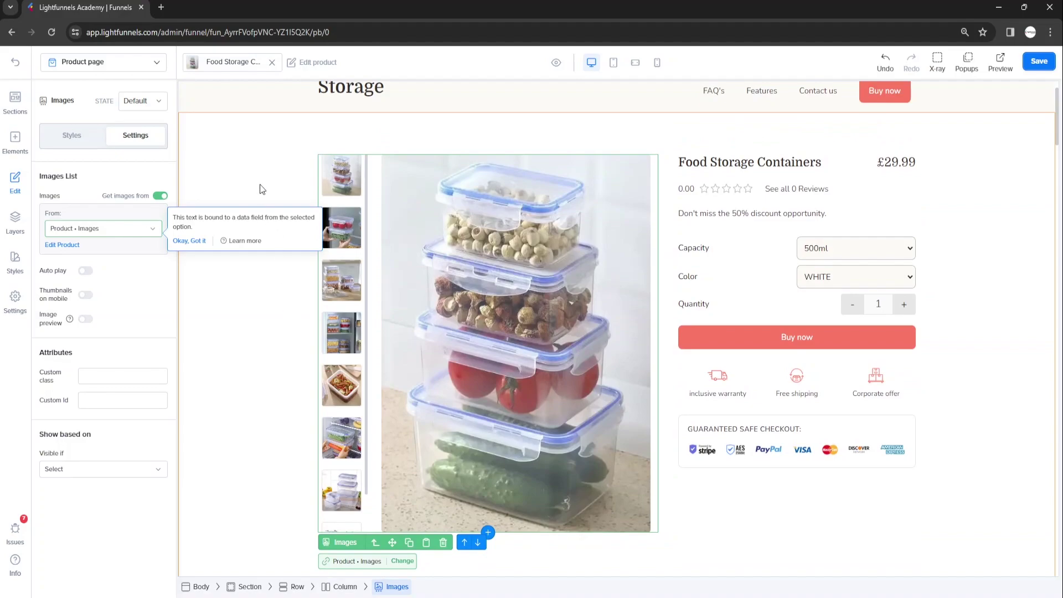
Place an Accordions element below the product gallery and rename the first accordion's title "Description".
scroll(288, 325, "down", 5)
left_click(15, 141)
left_click_drag(90, 281, 484, 274)
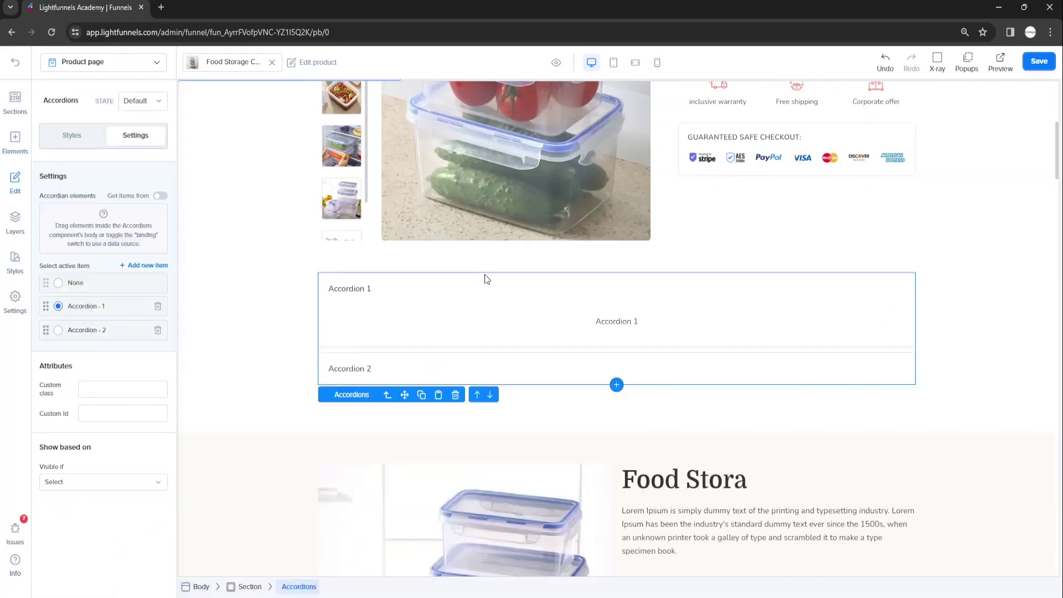
left_click(363, 289)
type("Description")
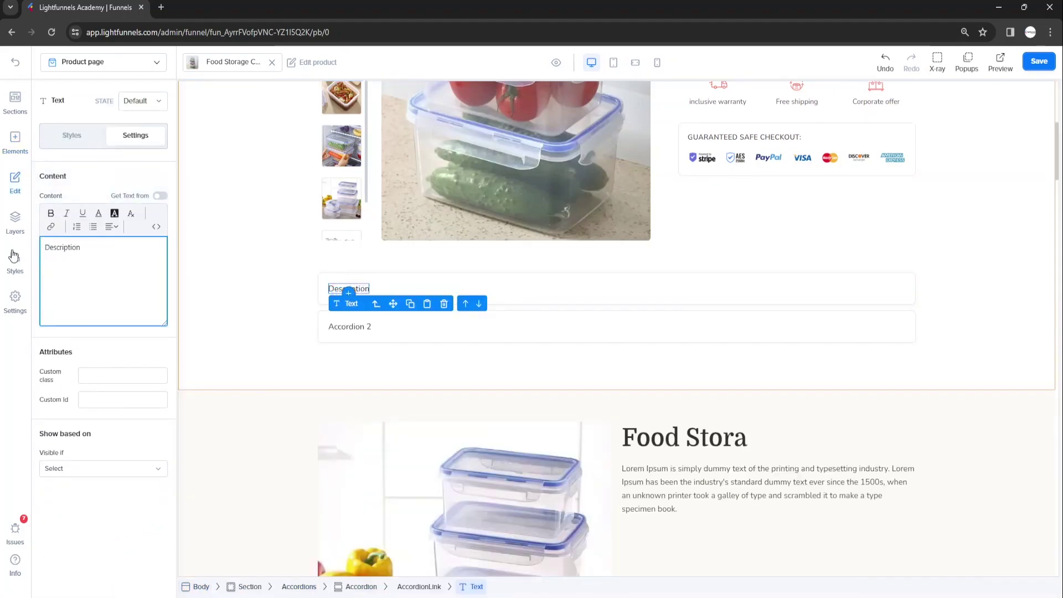
Expand the Description accordion and replace its body text with the copied text.
left_click(460, 308)
left_click(617, 321)
left_click(119, 256)
key("ctrl+a")
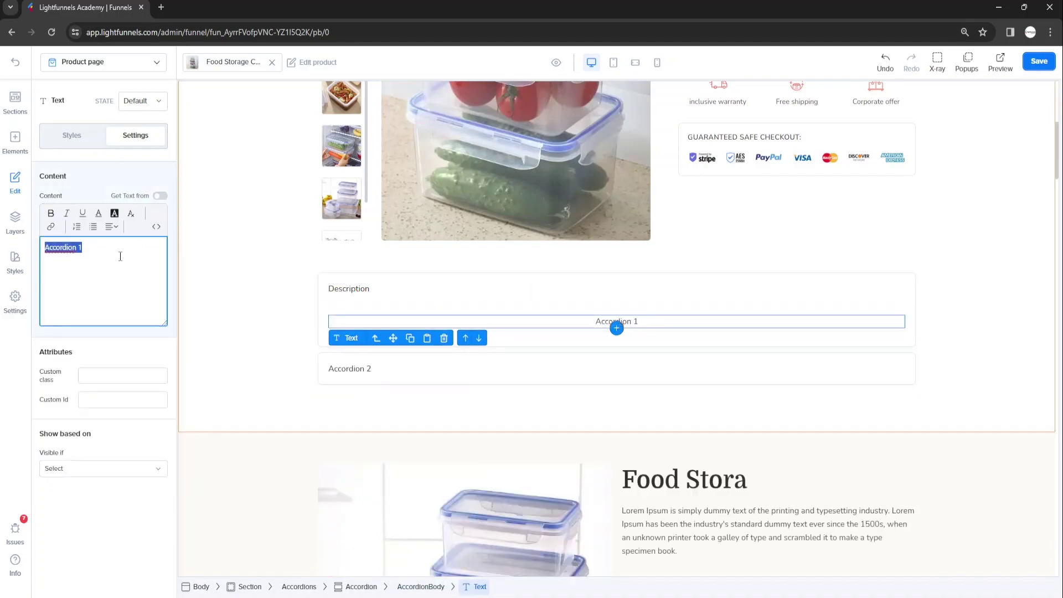
key("ctrl+v")
Expand the second accordion and open its title text for editing.
left_click(396, 406)
left_click_drag(118, 291, 35, 254)
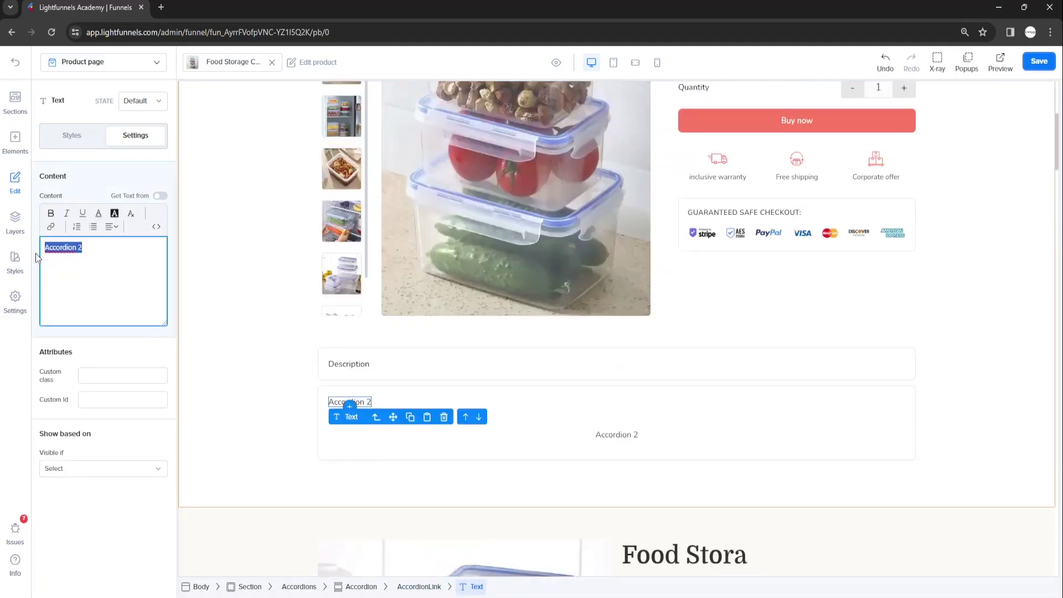
key("Tab")
left_click(274, 385)
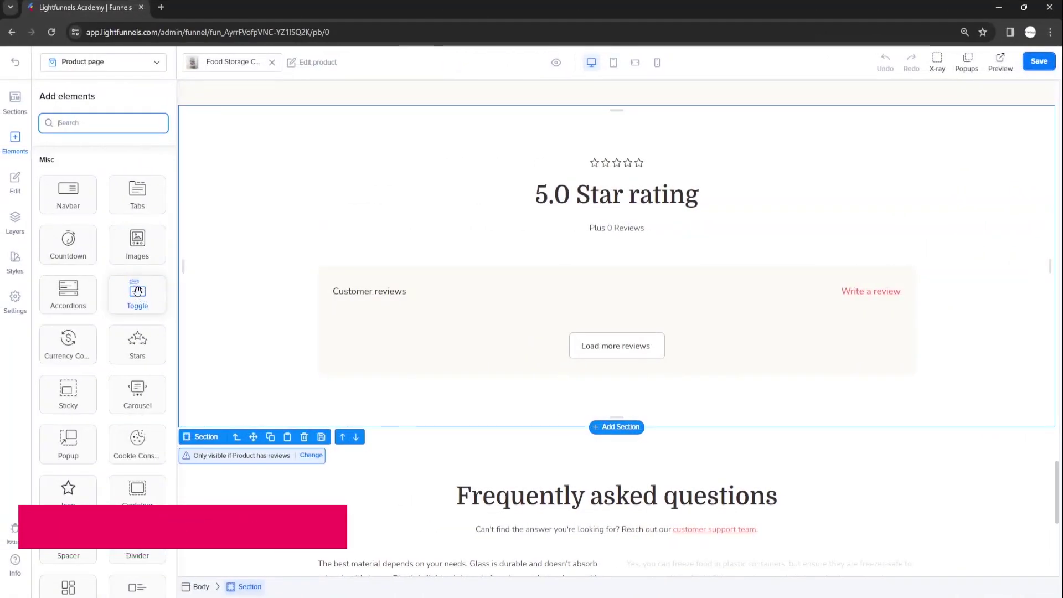
Open the Write a review toggle in the Customer reviews box.
left_click(872, 304)
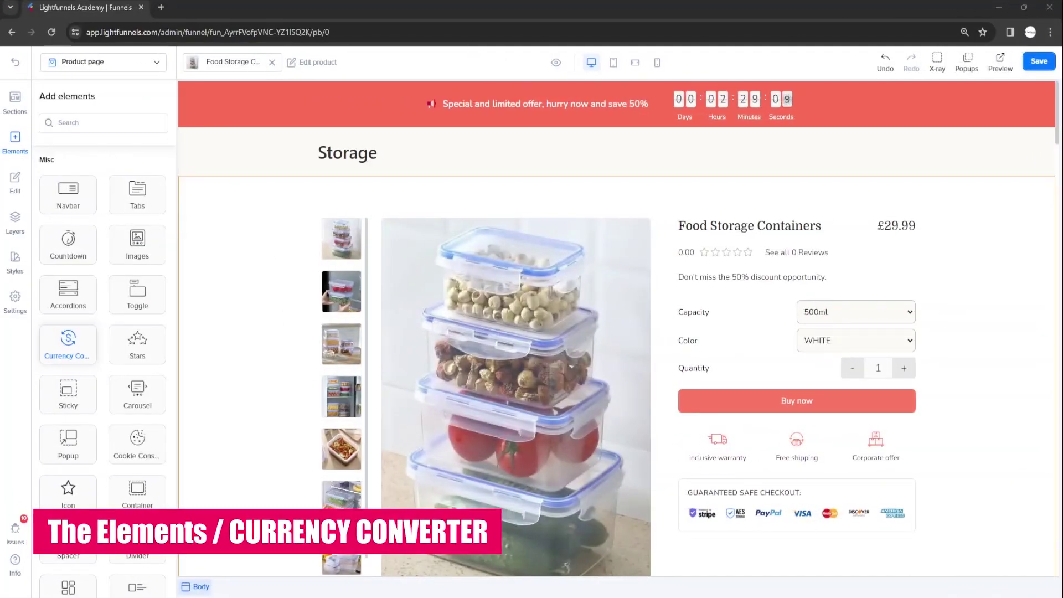
Place a Currency Converter element at the far end of the Storage header, then save and preview the page.
left_click_drag(68, 341, 909, 148)
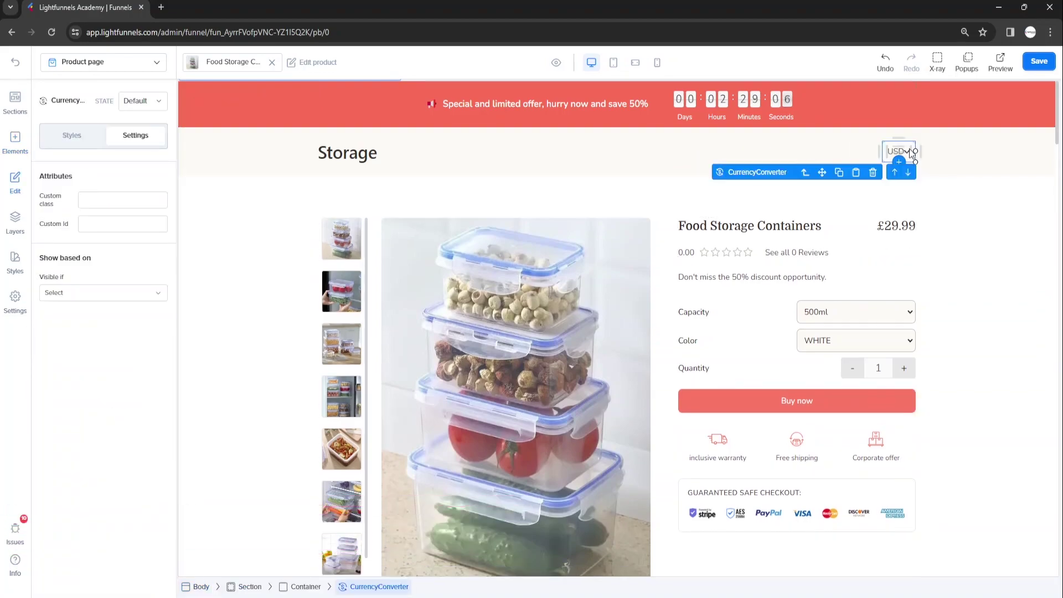
left_click(816, 156)
left_click(1039, 61)
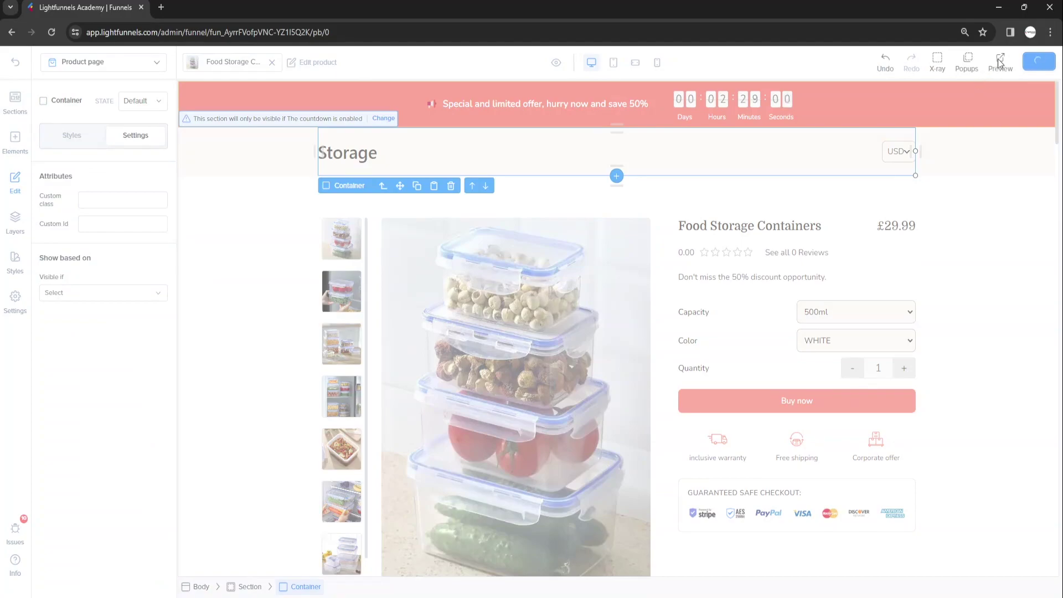
left_click(1000, 62)
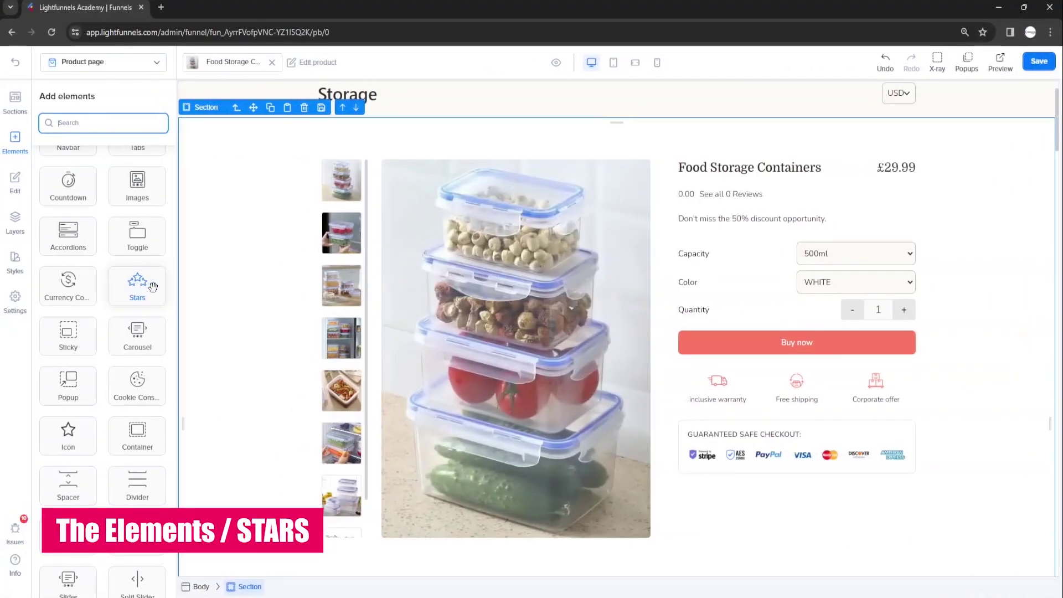
Add a Stars element beside the review score under the product title and bind its value to Product • Review score.
left_click_drag(153, 286, 701, 199)
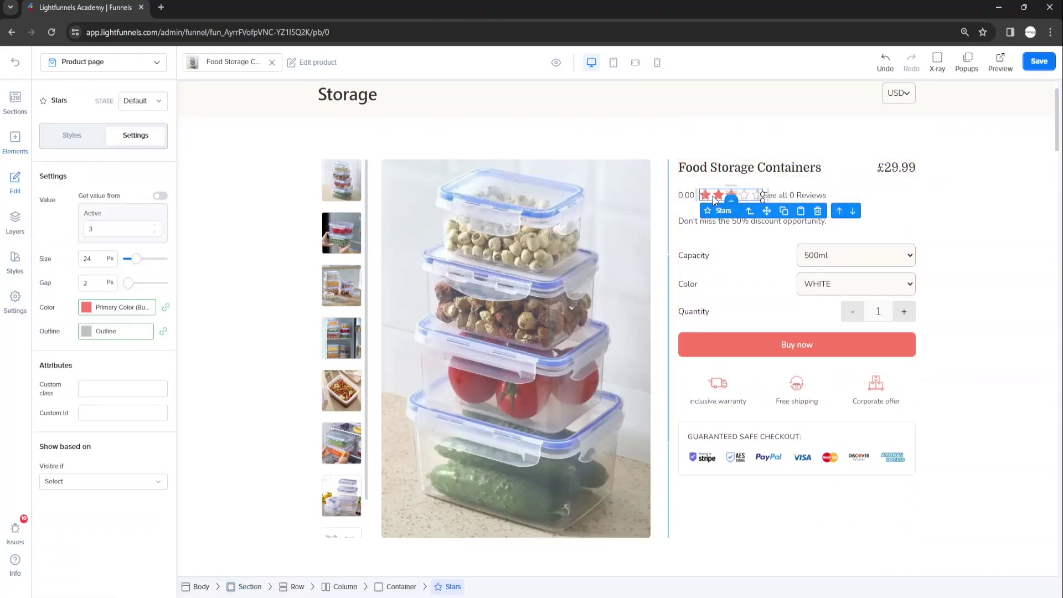
left_click(160, 197)
left_click(129, 231)
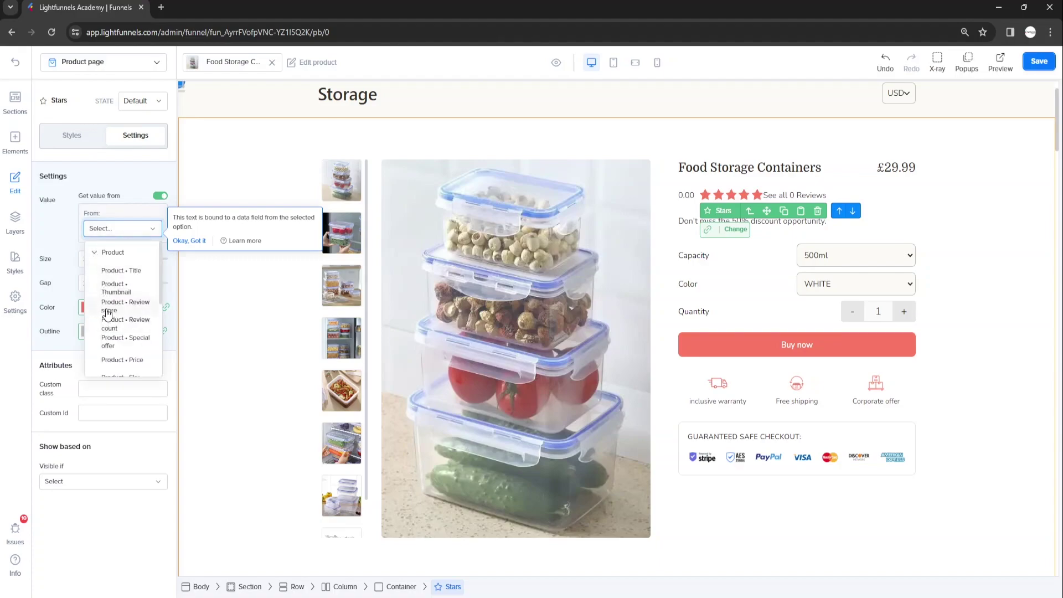
left_click(108, 311)
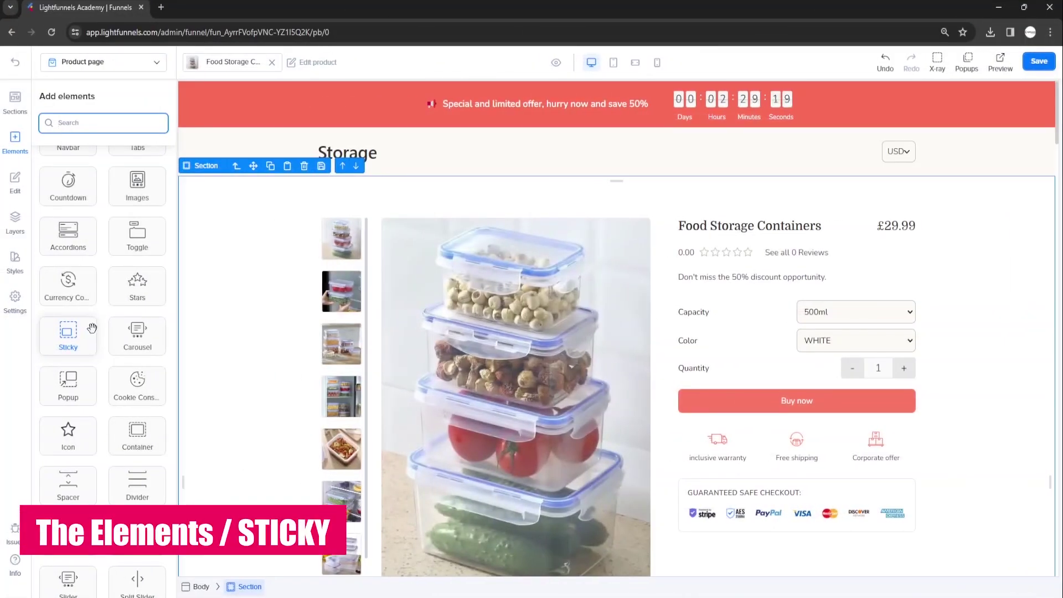
Add a Sticky element holding a Tile to the product page and set the tile thumbnail's width and height to 150 px.
left_click_drag(83, 341, 247, 241)
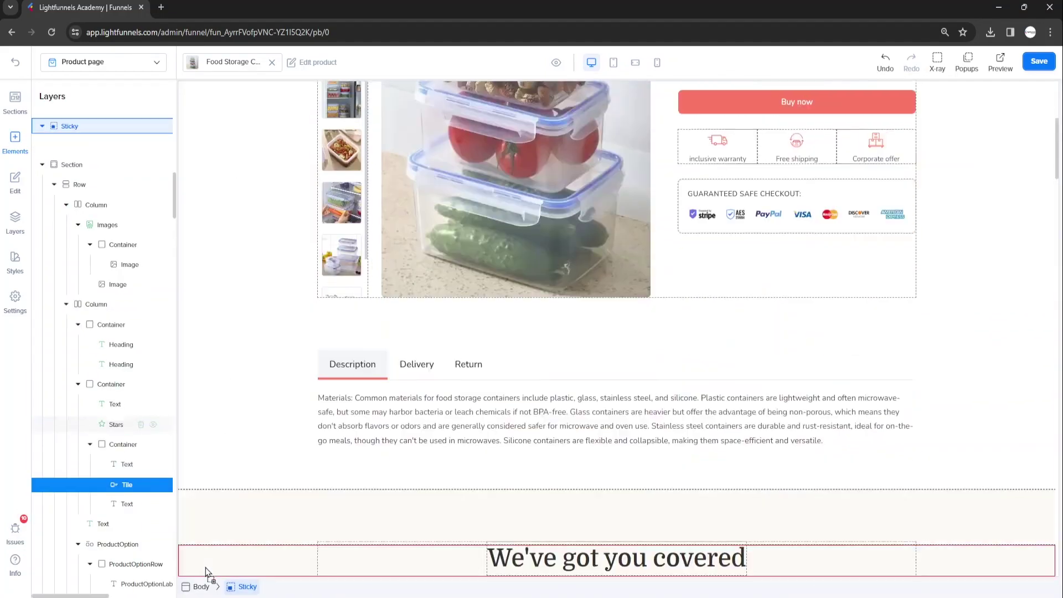
scroll(205, 562, "down", 1)
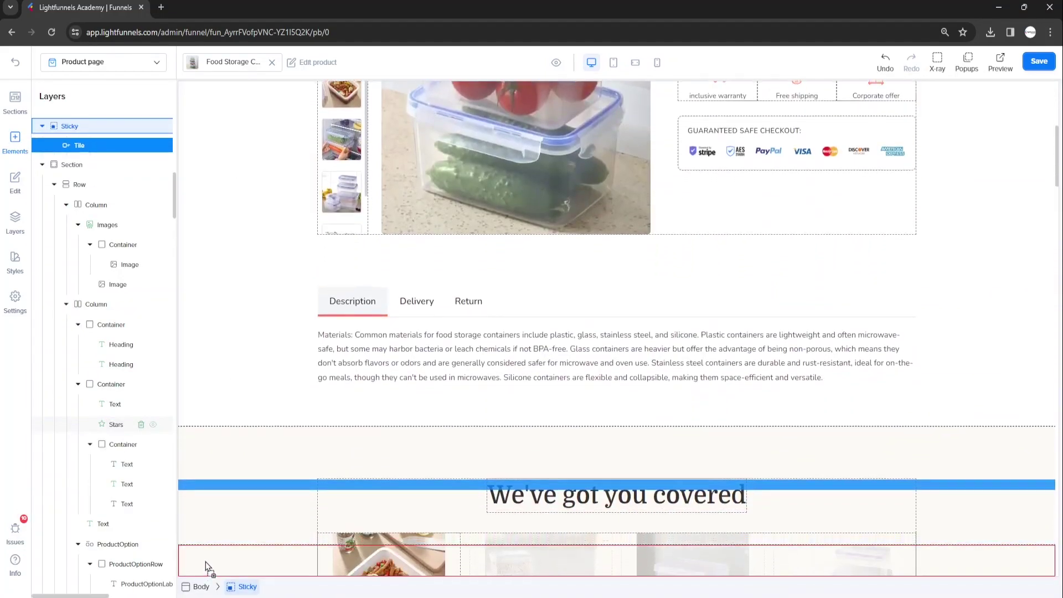
left_click(220, 541)
left_click(200, 553)
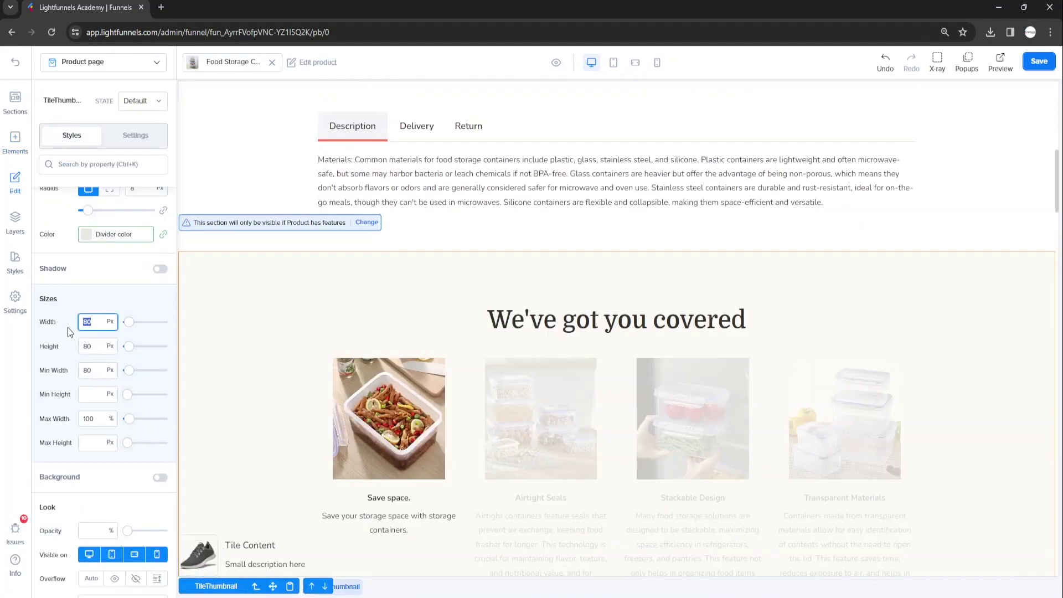
type("150")
key("Tab")
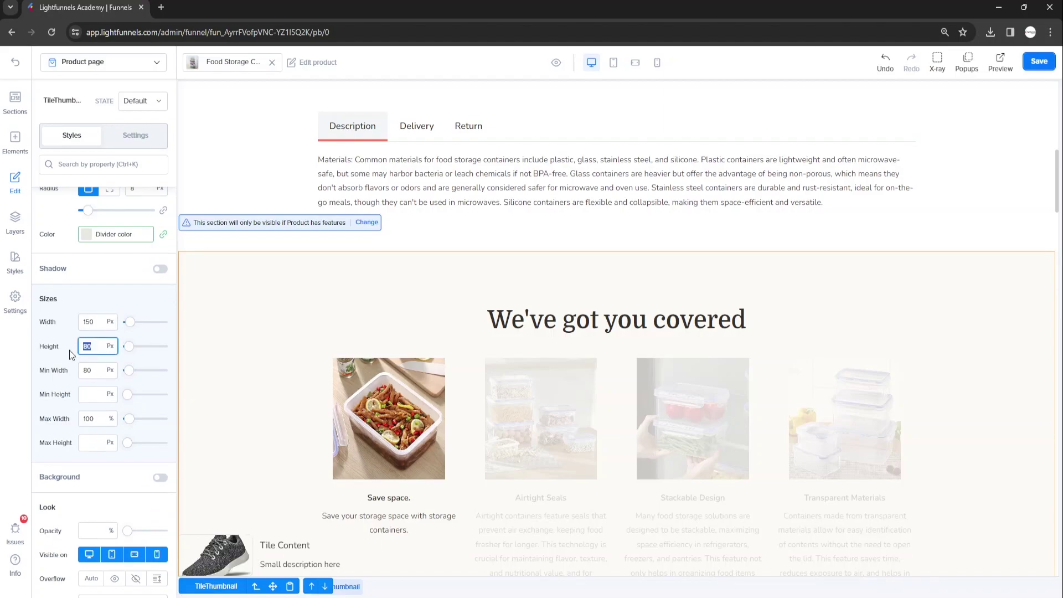
type("150")
scroll(69, 350, "down", 3)
scroll(260, 424, "down", 5)
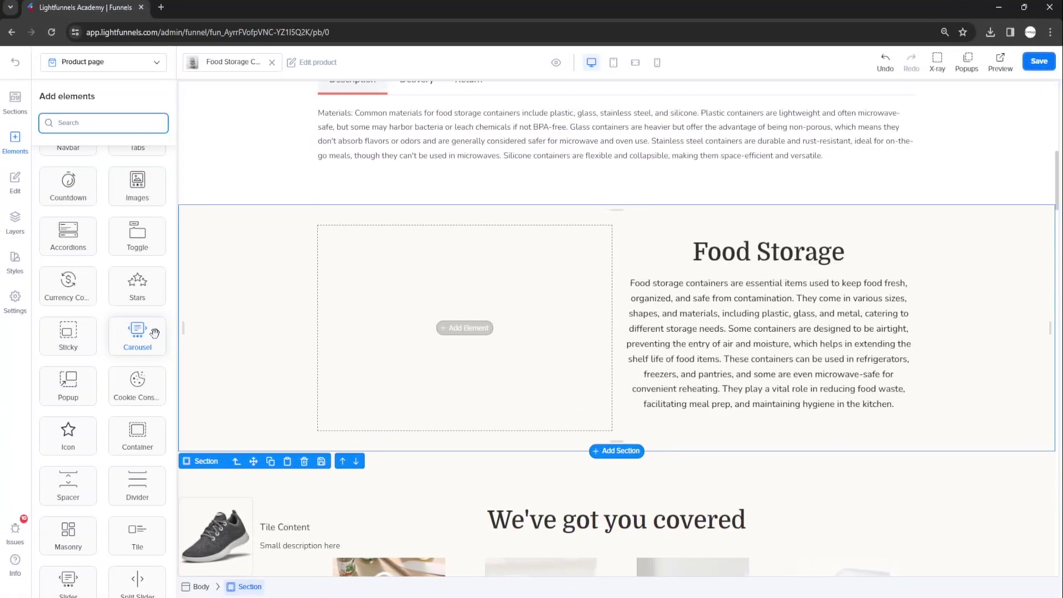
Place a Carousel in the empty column beside the Food Storage text and add image items to it.
left_click_drag(154, 332, 424, 295)
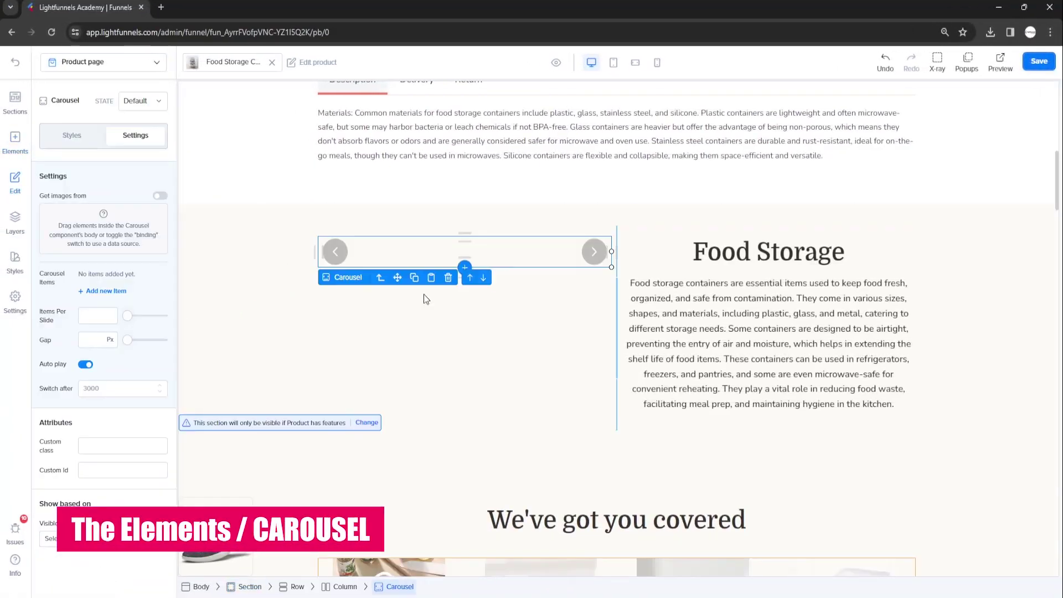
left_click(111, 298)
left_click(105, 302)
left_click(104, 278)
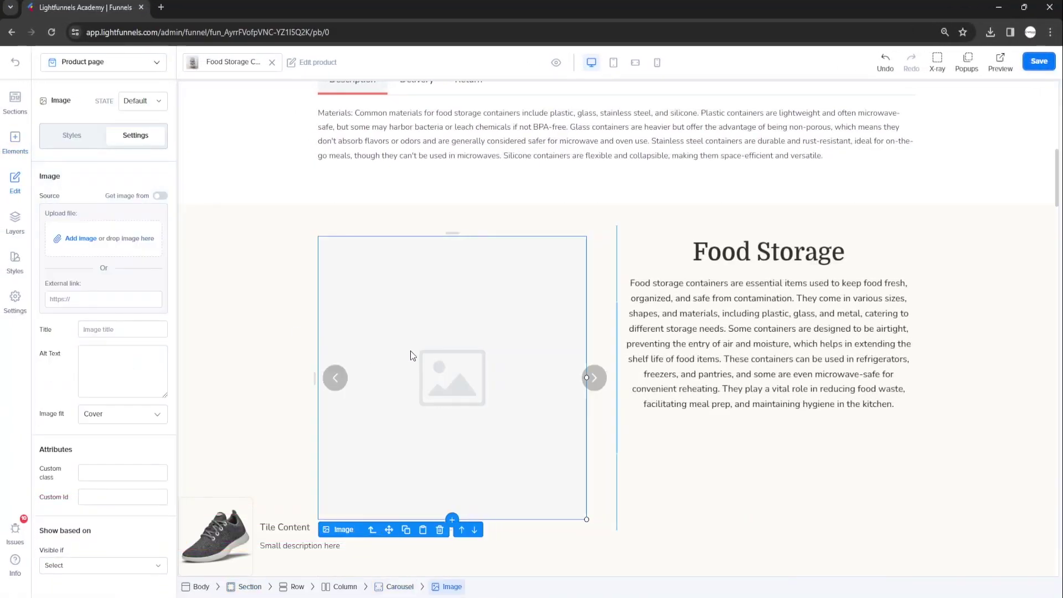
Fill the first carousel image with the prepared-dish container photo and the second with the hand-held tomato and bean containers photo.
left_click(83, 243)
left_click(589, 320)
left_click(788, 452)
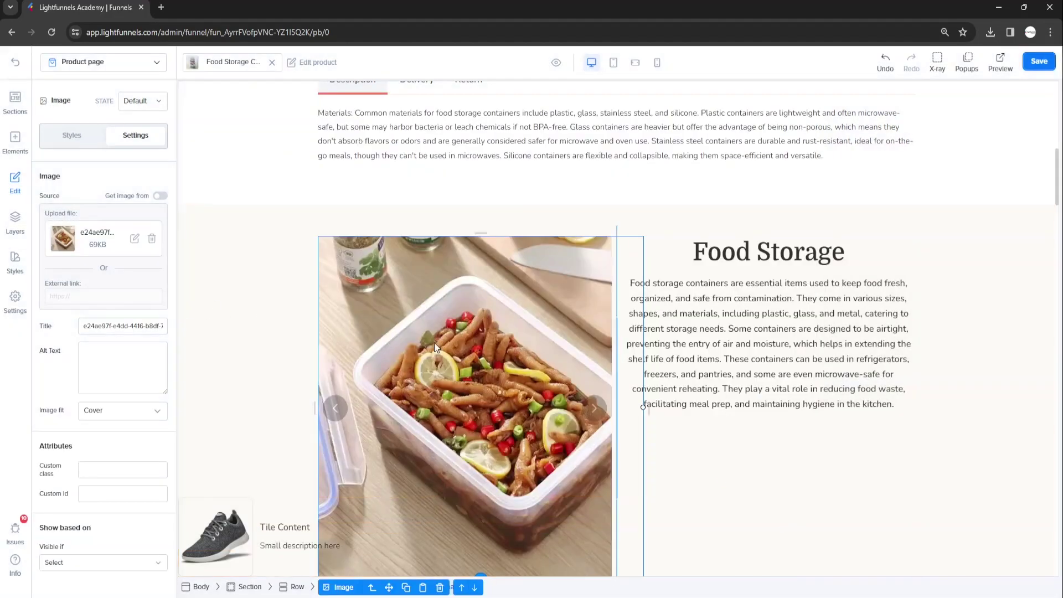
left_click(594, 408)
left_click(452, 406)
left_click(81, 238)
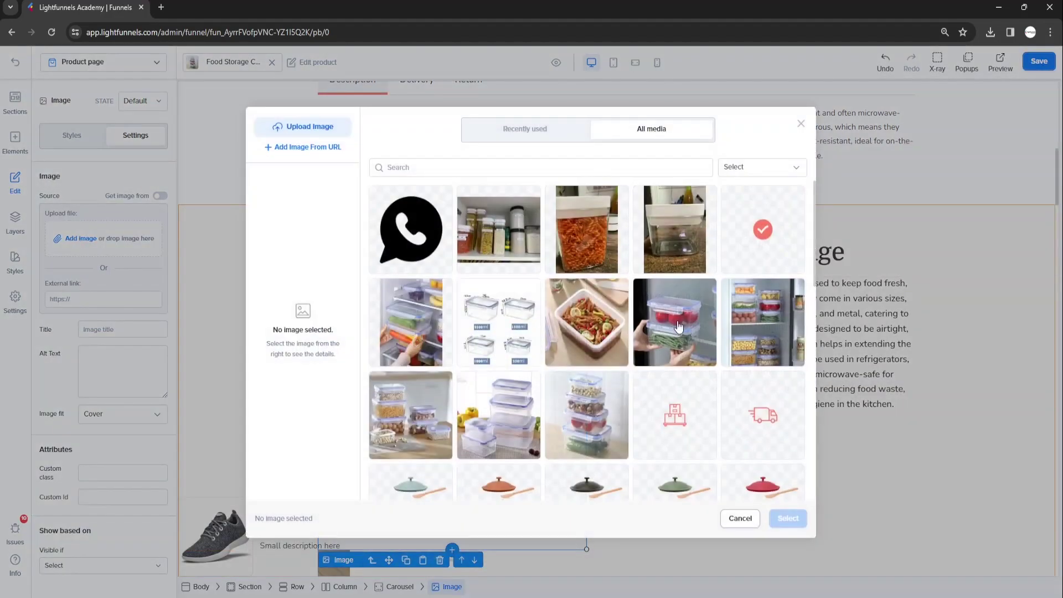
left_click(678, 329)
left_click(788, 518)
Advance through the carousel's slides to check the images.
scroll(594, 332, "down", 2)
left_click(594, 292)
left_click(594, 293)
left_click(594, 293)
left_click(595, 294)
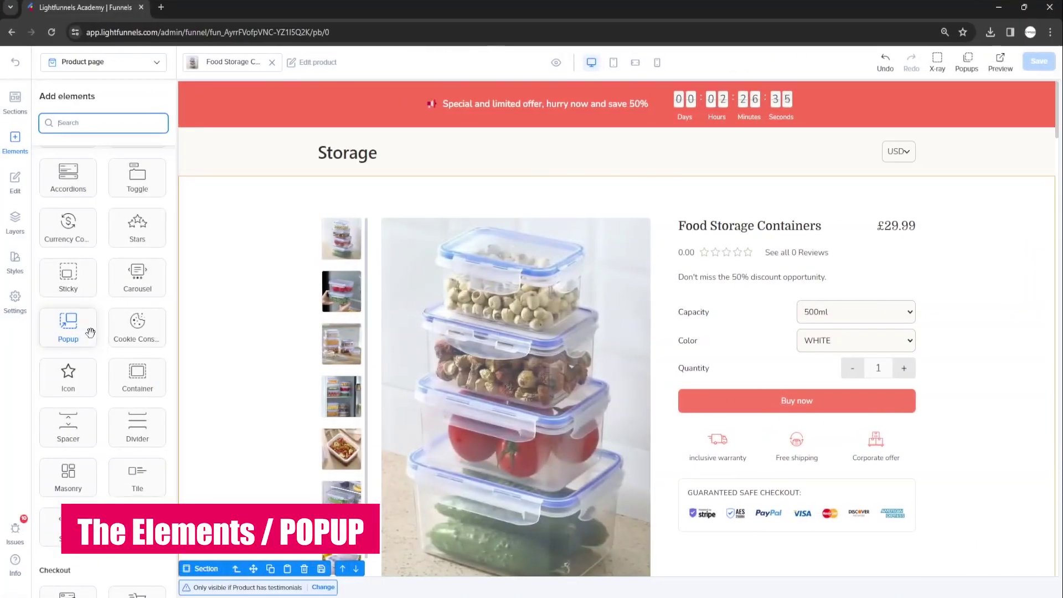
Add a Popup to the product page and place a Countdown element inside it.
left_click_drag(89, 330, 447, 280)
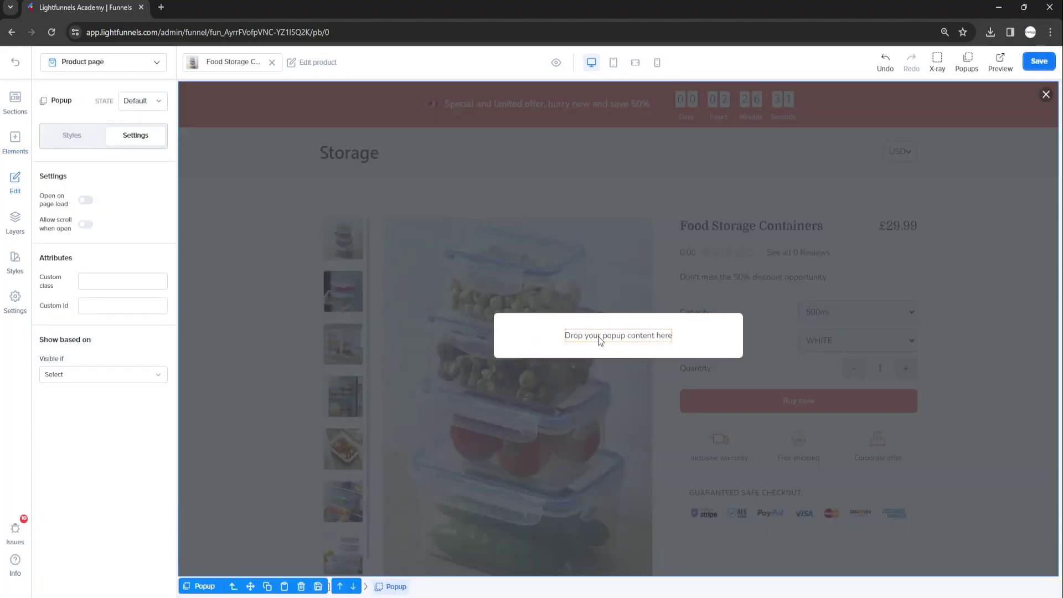
left_click(550, 337)
left_click(15, 138)
scroll(68, 244, "down", 10)
left_click_drag(68, 244, 619, 327)
Insert an Image below the popup's countdown and use the hand-held tomato and bean containers photo.
left_click(15, 138)
scroll(61, 344, "down", 5)
left_click_drag(57, 376, 620, 342)
left_click(81, 238)
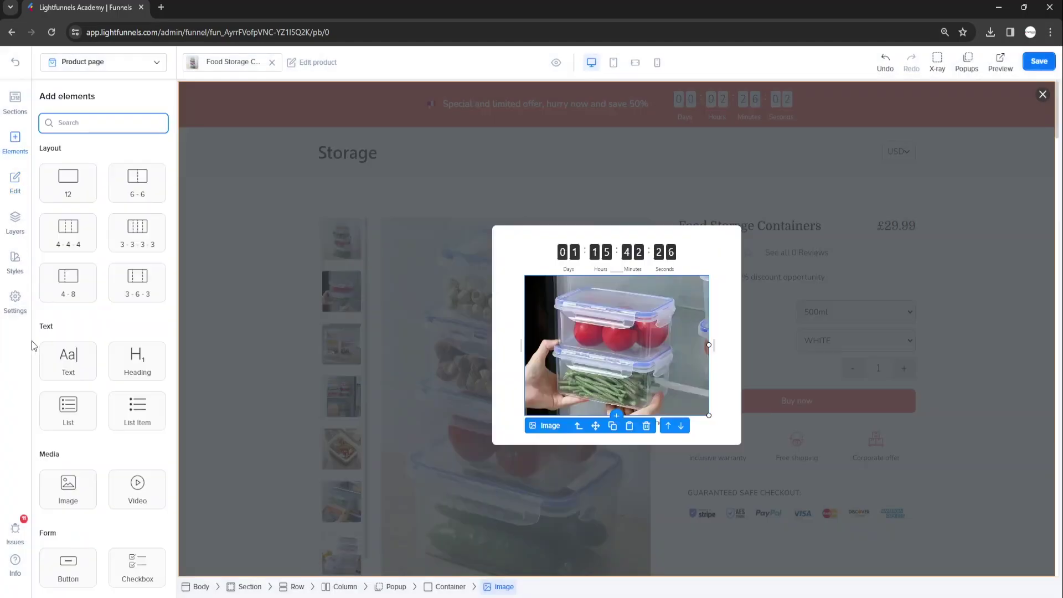
Add a "Time is running out" heading and a Button with an action below the popup image, and test the button in the preview.
left_click_drag(145, 356, 614, 426)
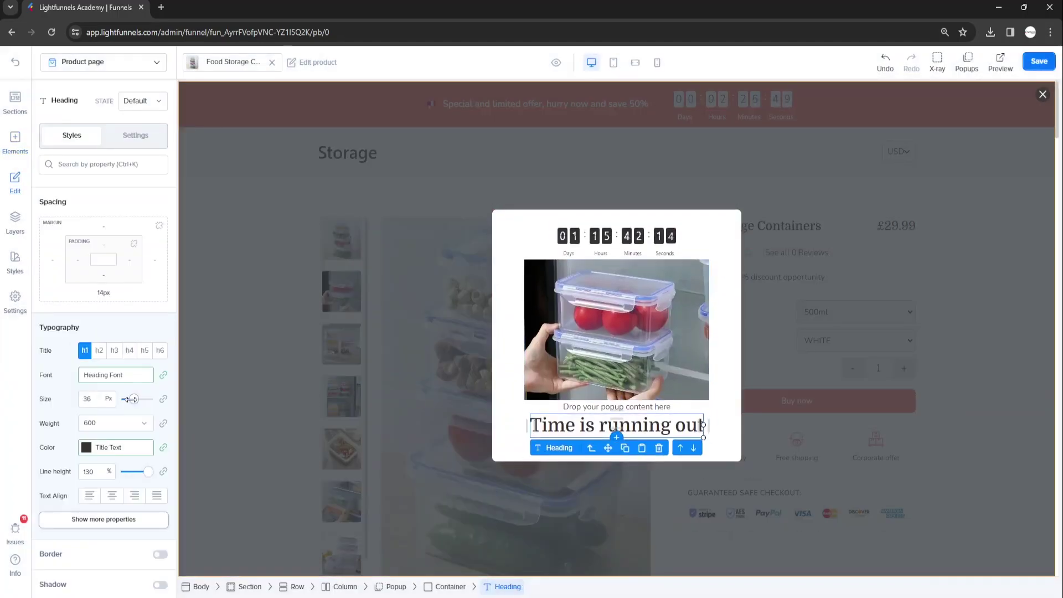
left_click_drag(106, 244, 609, 443)
left_click(135, 135)
left_click(115, 297)
left_click(119, 338)
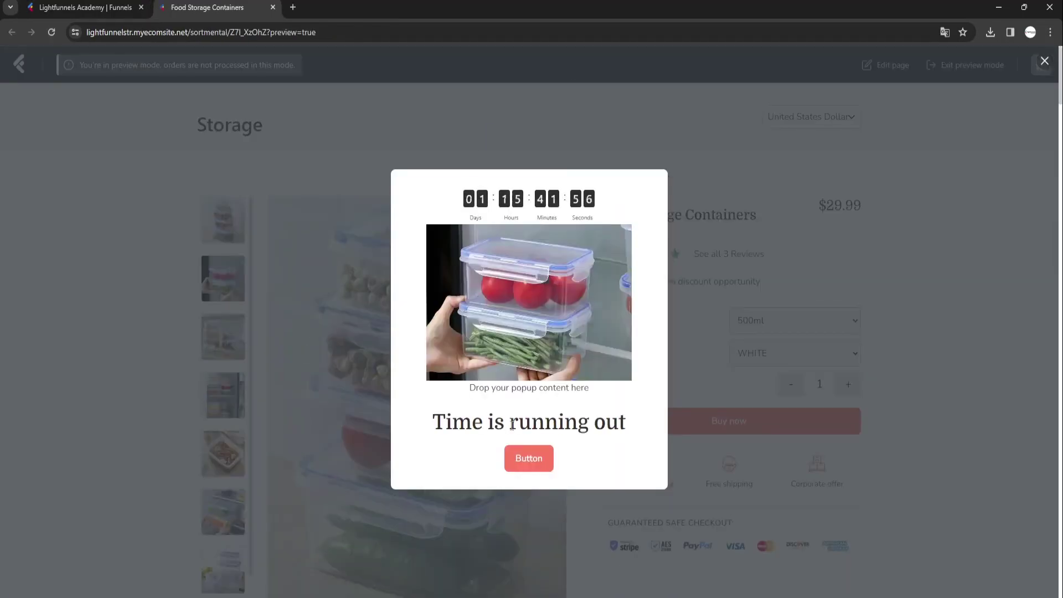
left_click(527, 459)
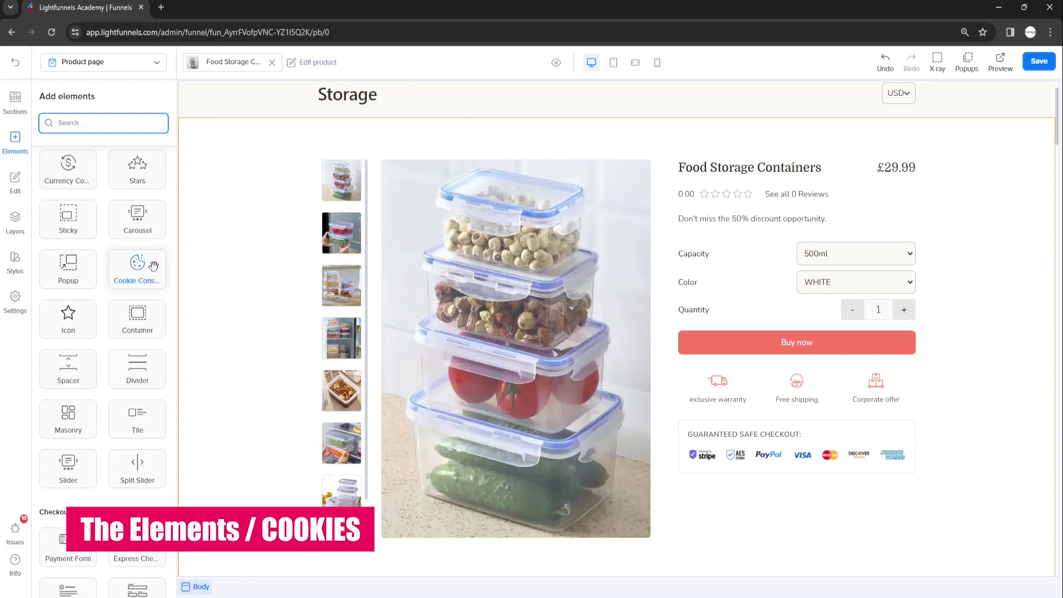
Add a Cookie Consent element to the product page, preview the page and accept the cookies there.
left_click_drag(154, 266, 542, 157)
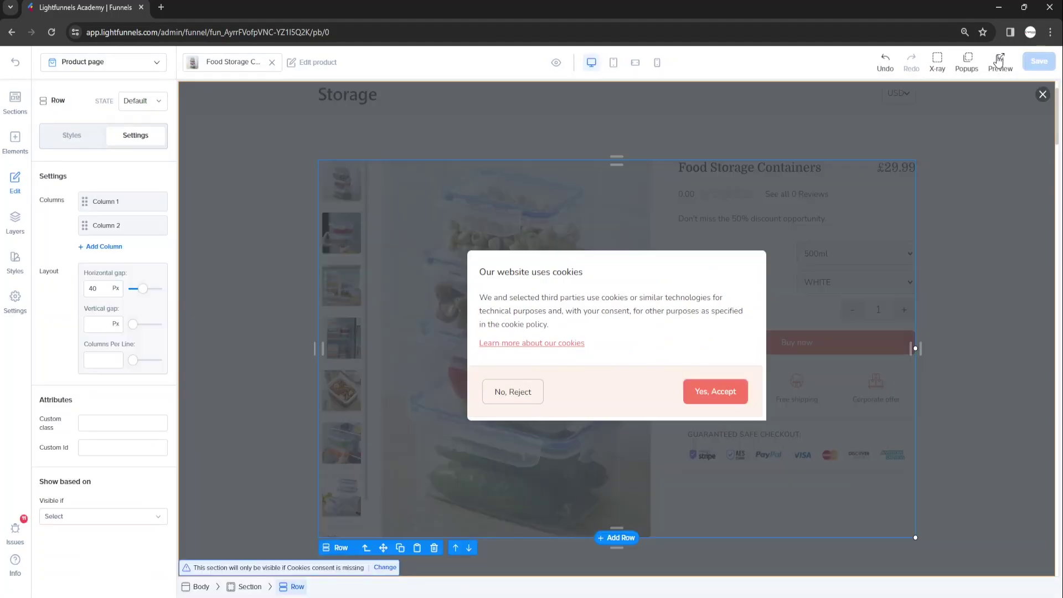
left_click(1001, 61)
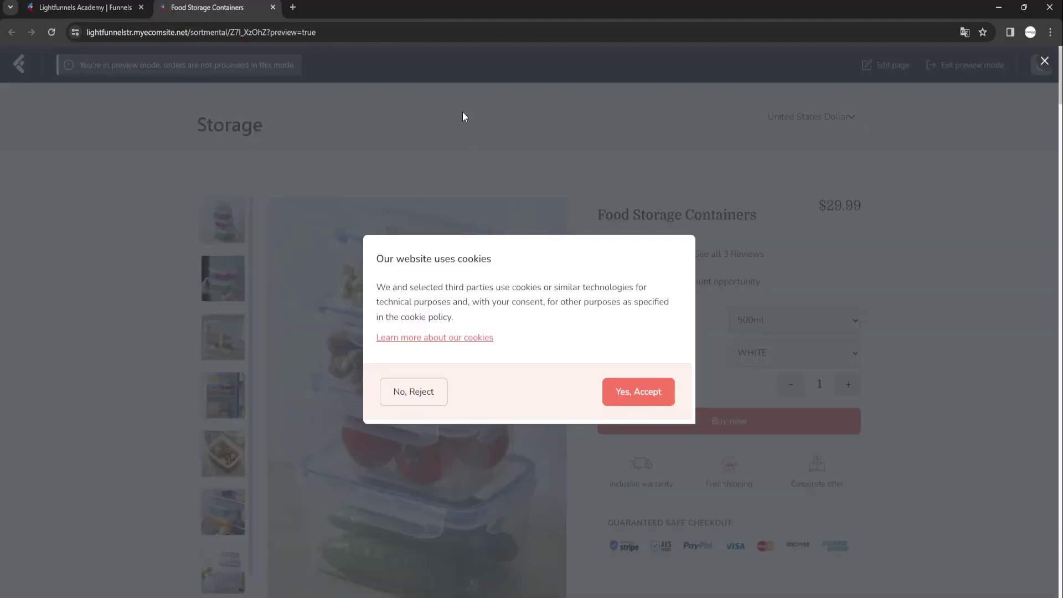
left_click(647, 391)
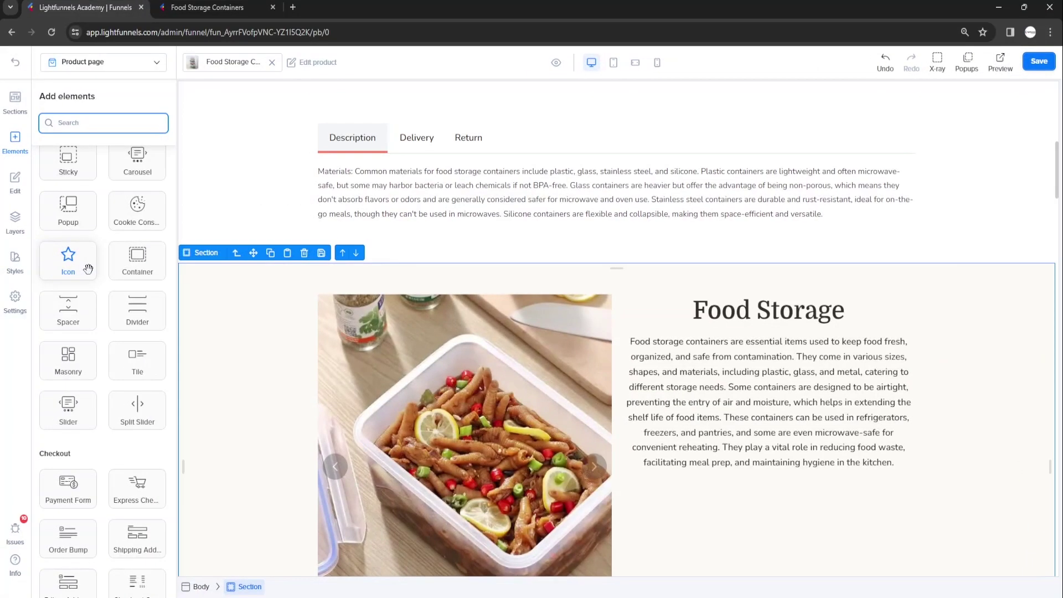
Add a centred 89 px Icon above the Food Storage heading, using the house-with-cutlery symbol in the primary color.
left_click_drag(86, 264, 749, 304)
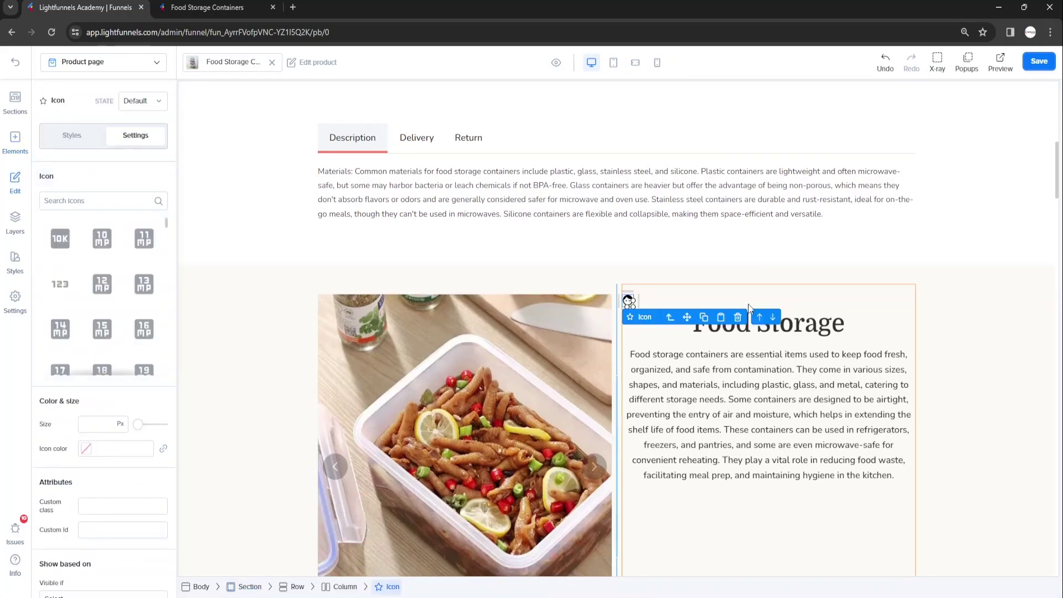
type("foo")
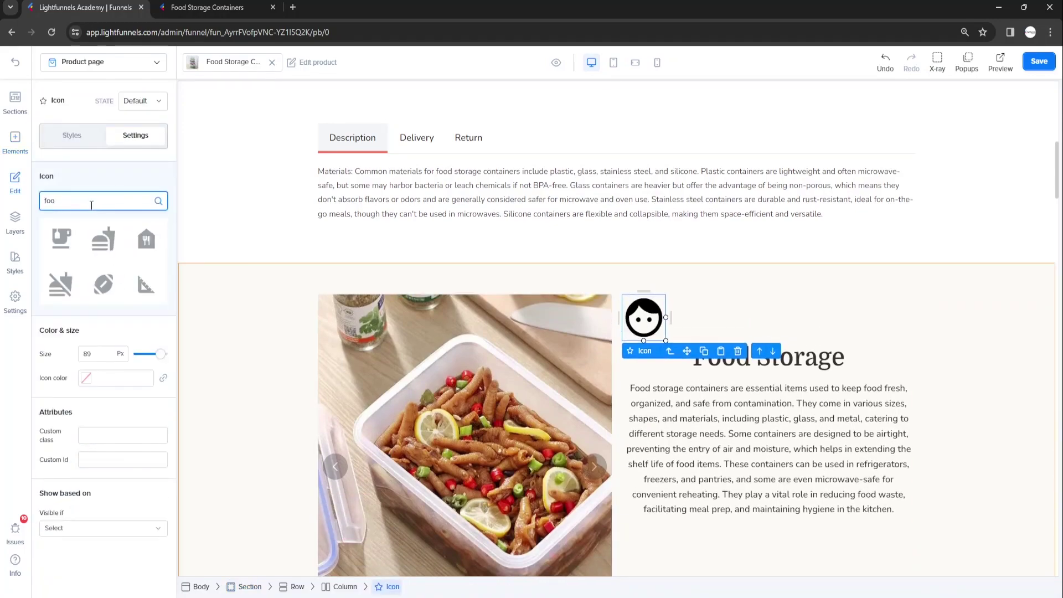
left_click(86, 378)
left_click(65, 348)
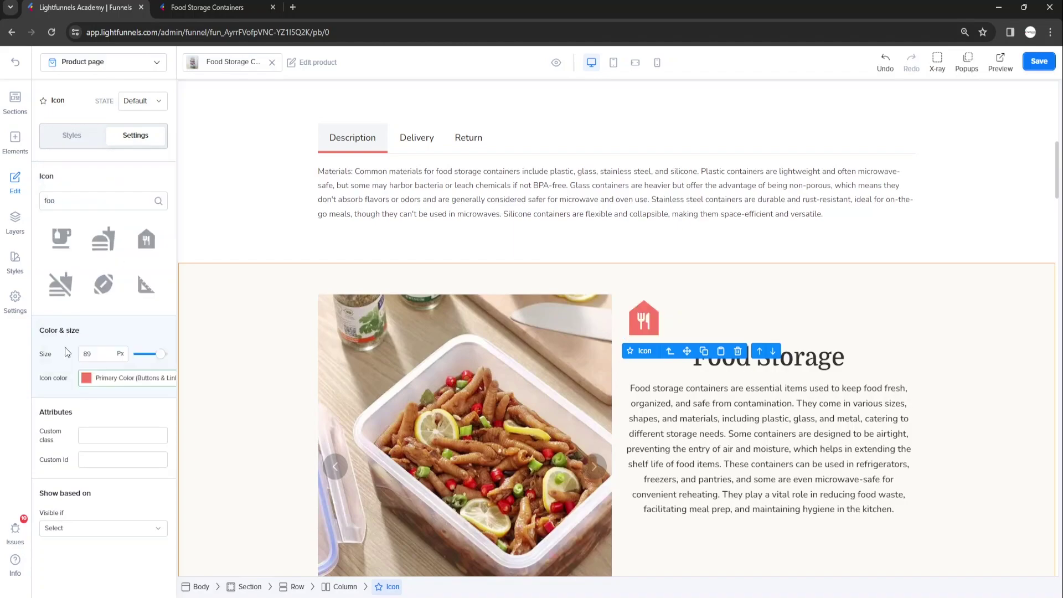
left_click(72, 135)
left_click(112, 579)
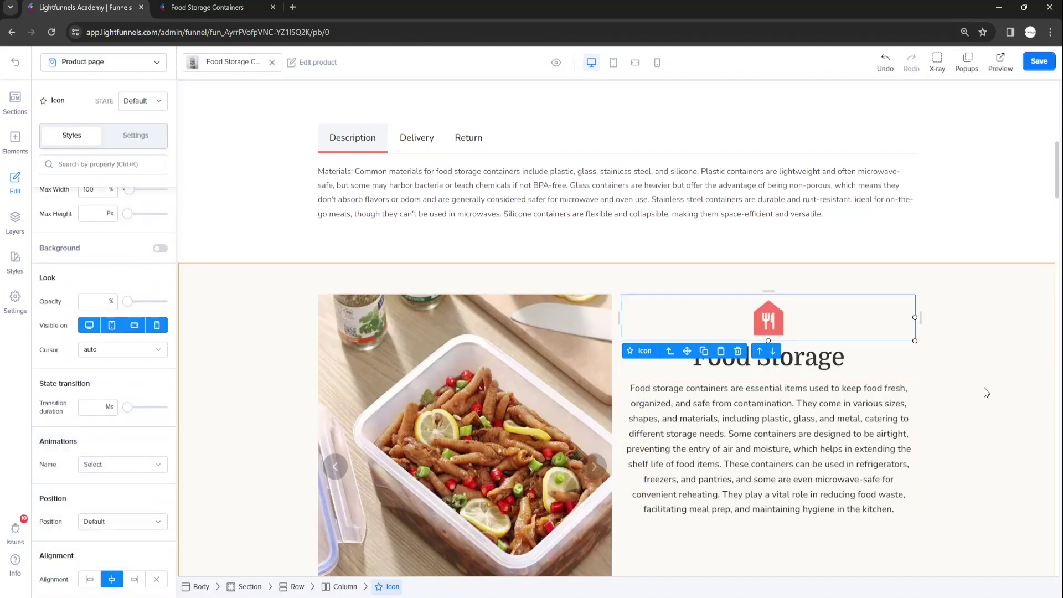
Undo the most recent page edits.
key("ctrl+z")
key("ctrl+z")
key("ctrl+z")
key("ctrl+z")
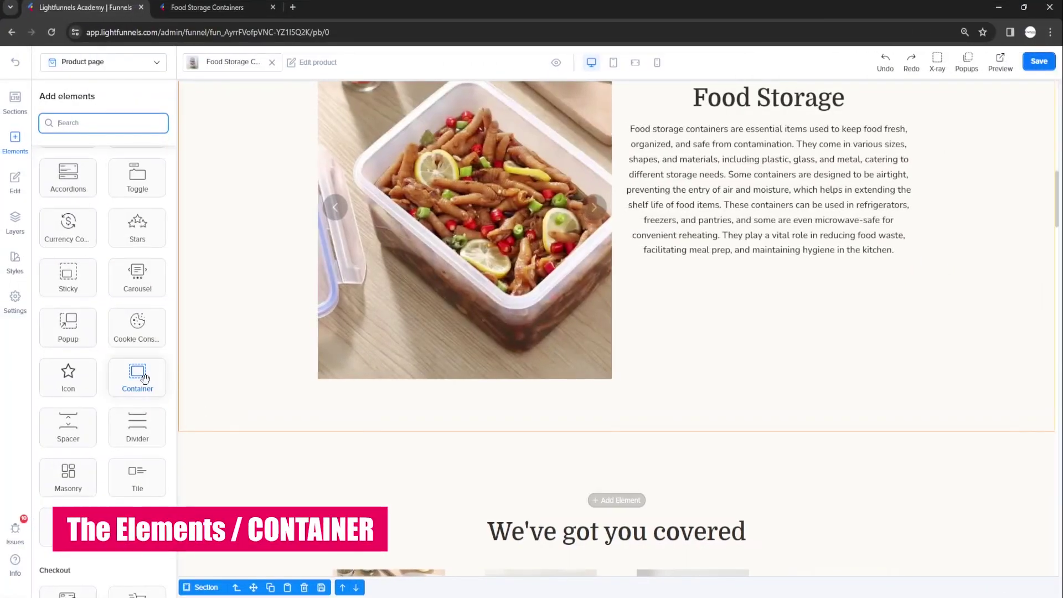
Place Container elements below the Food Storage content.
left_click_drag(152, 376, 563, 422)
left_click_drag(136, 372, 586, 424)
scroll(556, 425, "down", 4)
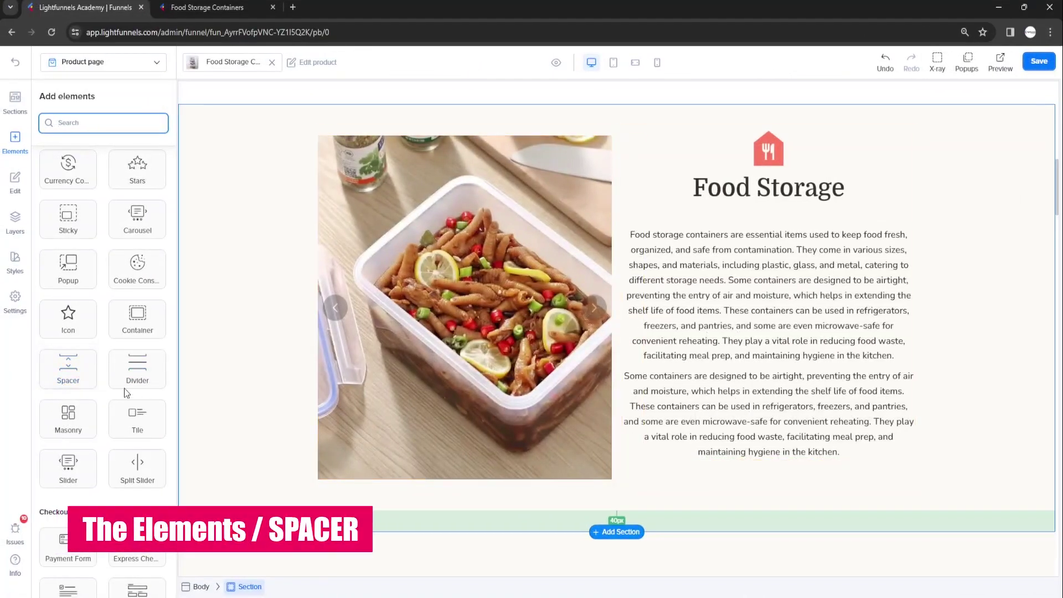
Insert a Spacer between the two Food Storage paragraphs and a Divider between the heading and its text.
left_click_drag(80, 367, 759, 363)
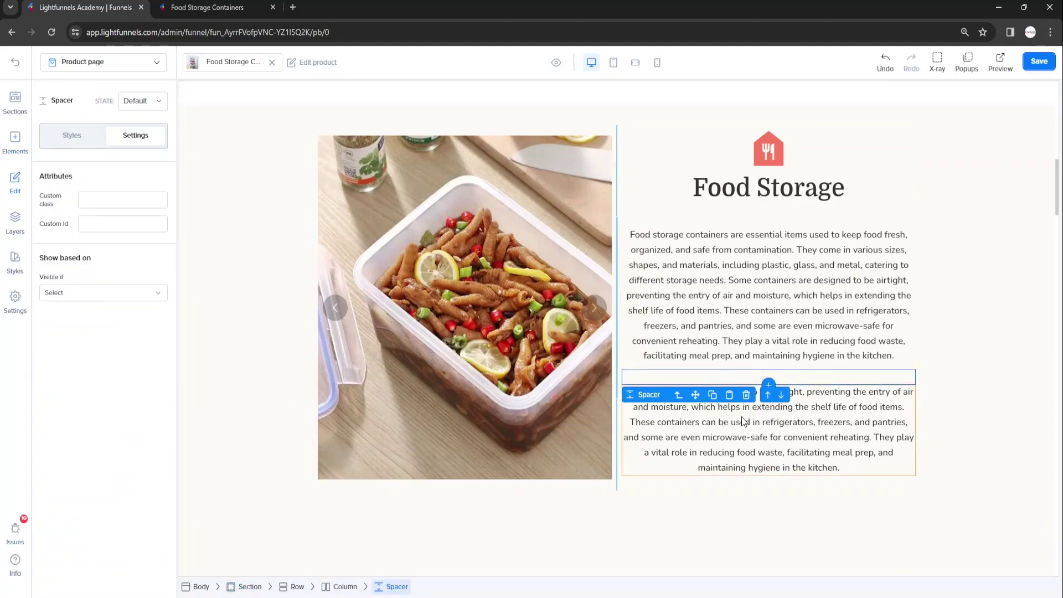
left_click(728, 444)
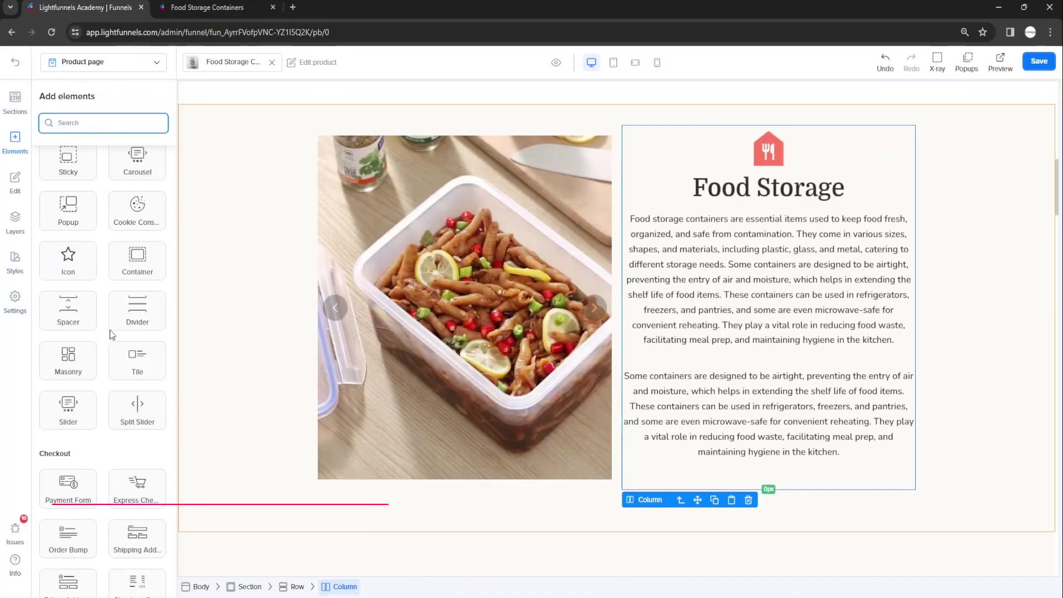
left_click_drag(122, 307, 734, 244)
left_click(970, 252)
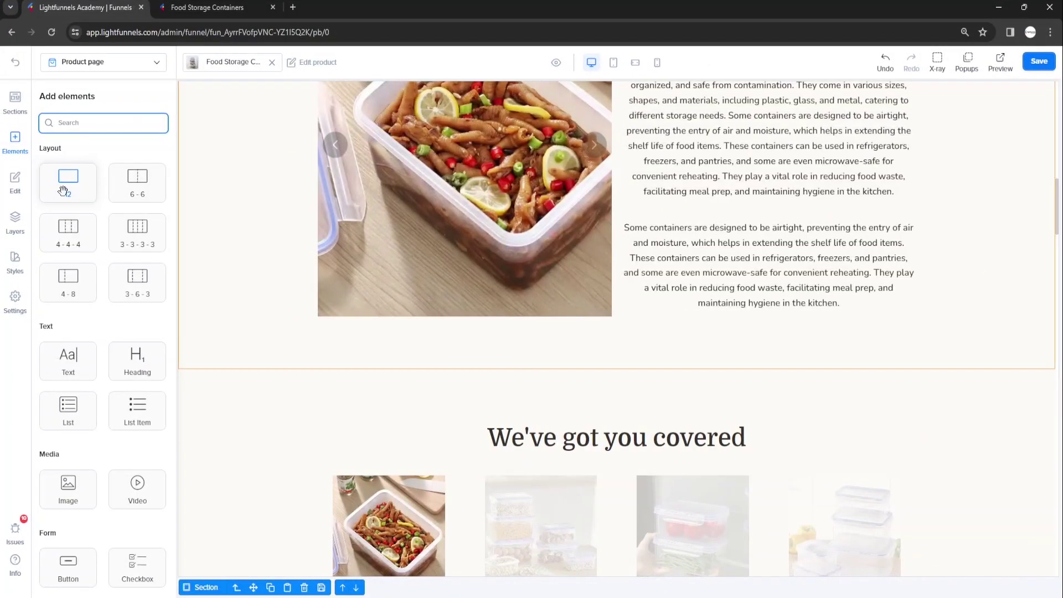
Add a one-column row below the Food Storage section and place a Masonry with three Image elements in it.
left_click_drag(62, 185, 282, 372)
left_click_drag(71, 361, 456, 408)
left_click(14, 141)
left_click_drag(67, 409, 389, 427)
left_click(15, 141)
left_click_drag(68, 487, 549, 468)
left_click(19, 145)
left_click_drag(68, 487, 753, 450)
Set the Masonry's gutter to 20 px.
left_click(736, 529)
left_click(734, 507)
left_click(106, 285)
type("2")
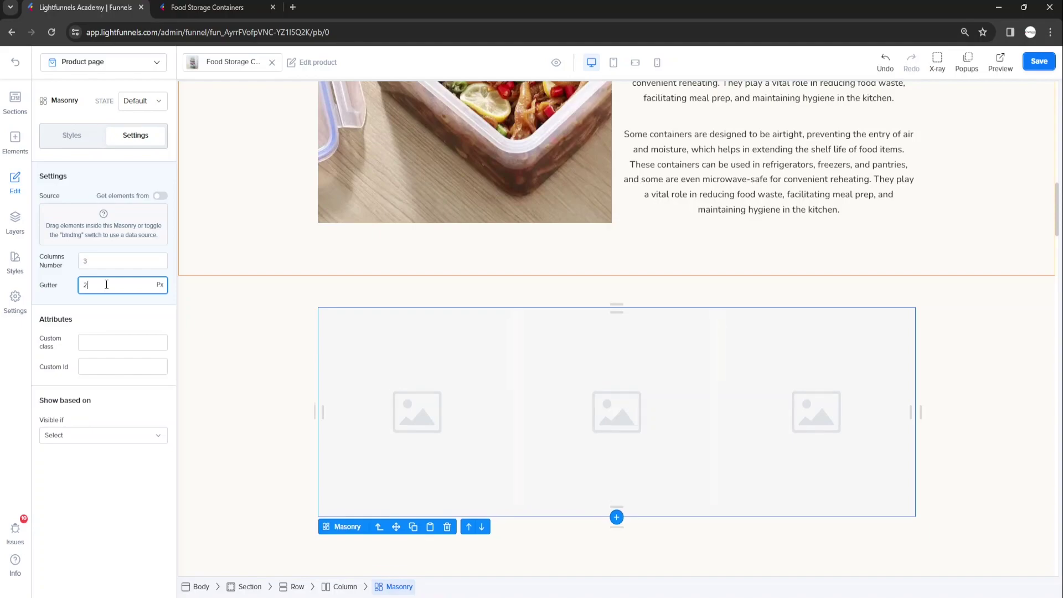
type("0")
Fill the first masonry image with the prepared-dish photo and the second with the hand-held tomato and bean containers photo.
left_click(414, 399)
left_click(81, 238)
left_click(588, 323)
left_click(788, 518)
left_click(633, 369)
left_click(80, 238)
left_click(674, 327)
left_click(788, 530)
Fill the third masonry image with the photo of containers stacked in the refrigerator.
left_click(820, 409)
left_click(81, 238)
left_click(764, 333)
left_click(786, 518)
left_click(989, 382)
scroll(989, 382, "down", 1)
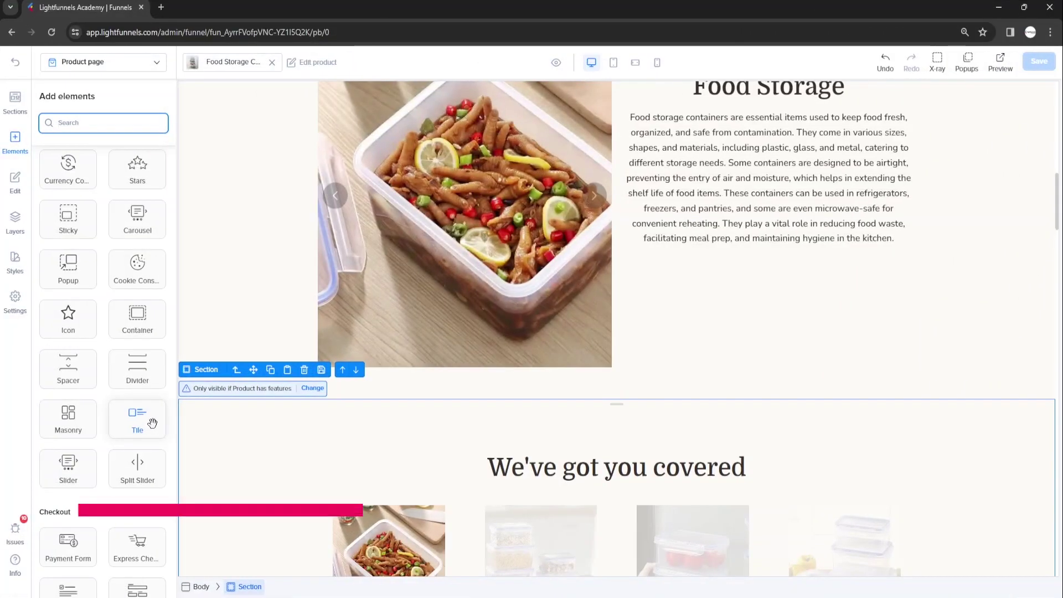
Add a one-column row above the We've got you covered section and place a Tile in it.
scroll(152, 424, "up", 12)
left_click_drag(78, 184, 234, 397)
left_click(15, 141)
scroll(104, 424, "down", 5)
left_click_drag(138, 361, 546, 443)
Set the new tile thumbnail's width and height to 200 px.
left_click(85, 139)
scroll(107, 513, "down", 2)
scroll(228, 401, "down", 3)
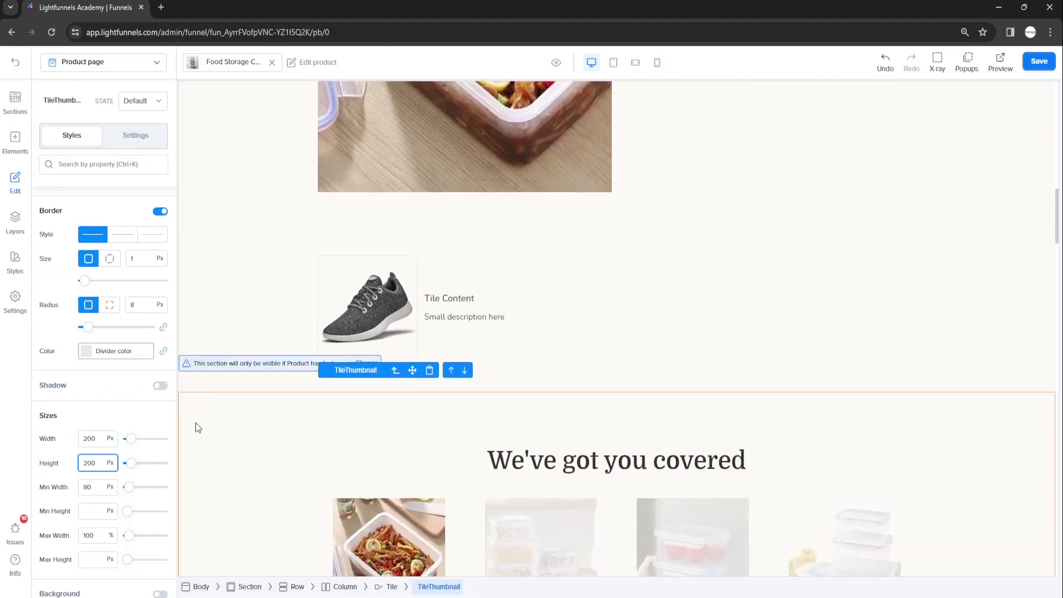
Replace the tile thumbnail's shoe picture with the photo of the tall container stack from the media library.
left_click(220, 528)
left_click(337, 310)
left_click(98, 242)
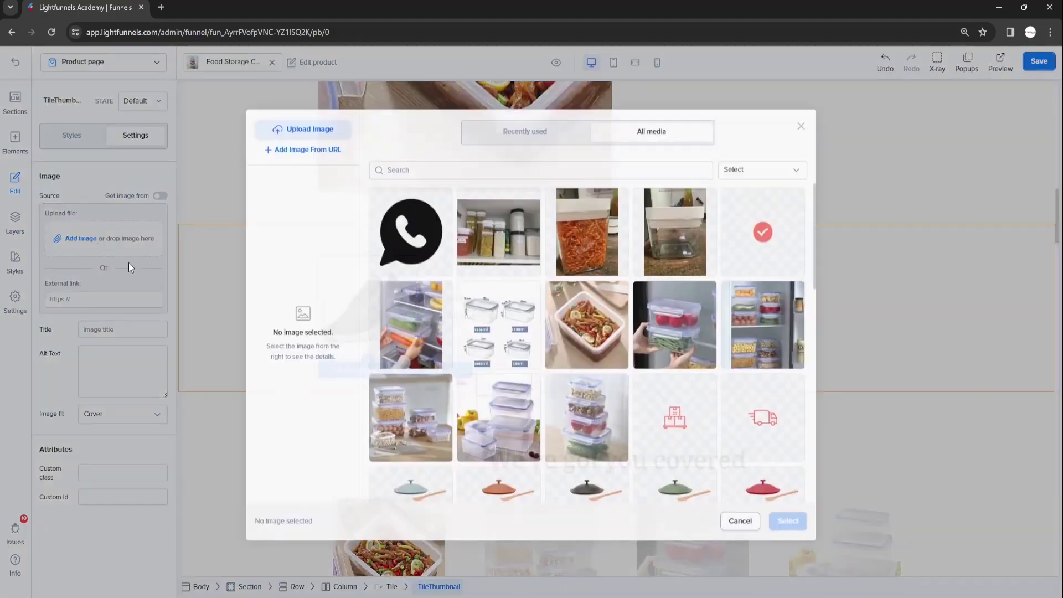
left_click(576, 411)
left_click(788, 519)
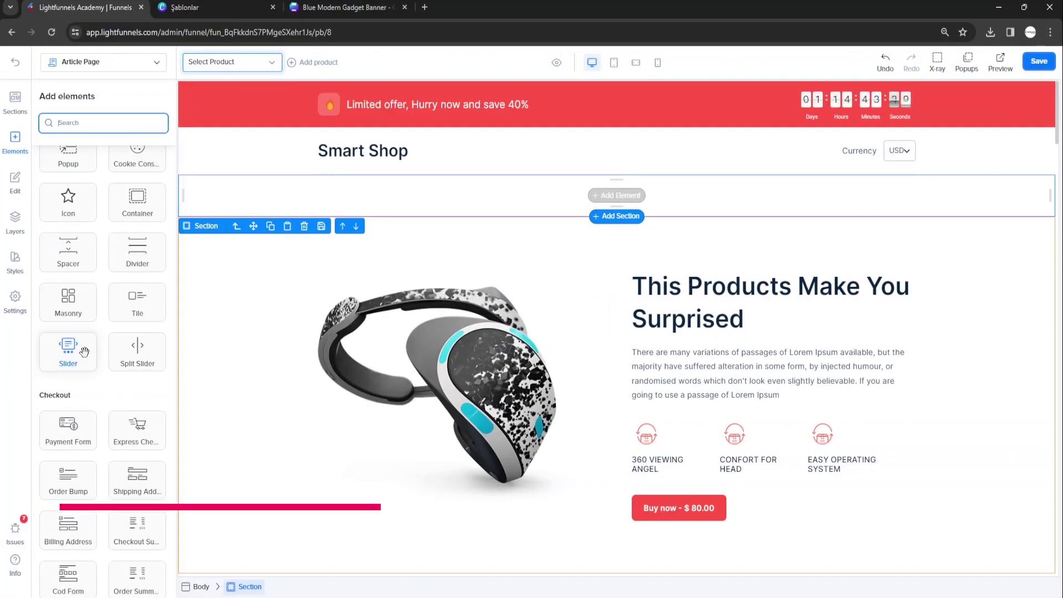
Place a Slider in the empty section below the Smart Shop header and set its layout to Wide.
left_click_drag(85, 352, 472, 198)
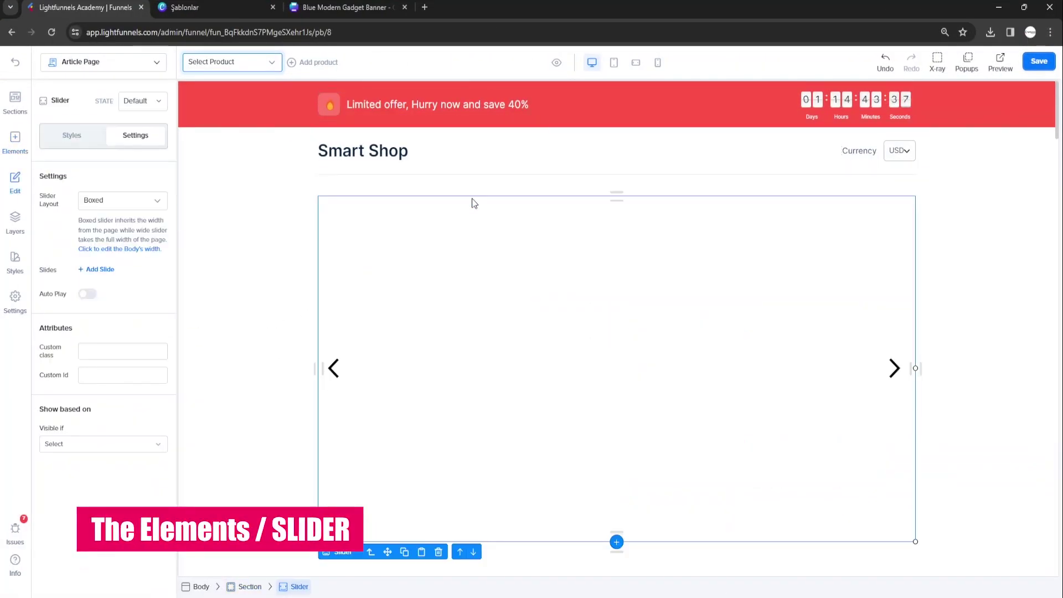
left_click(121, 200)
left_click(109, 227)
Add two slides to the slider and fill Slide 1 with the Flash Sale headphones banner from the media library.
left_click(99, 269)
left_click(100, 292)
left_click(101, 274)
left_click(107, 320)
left_click(482, 233)
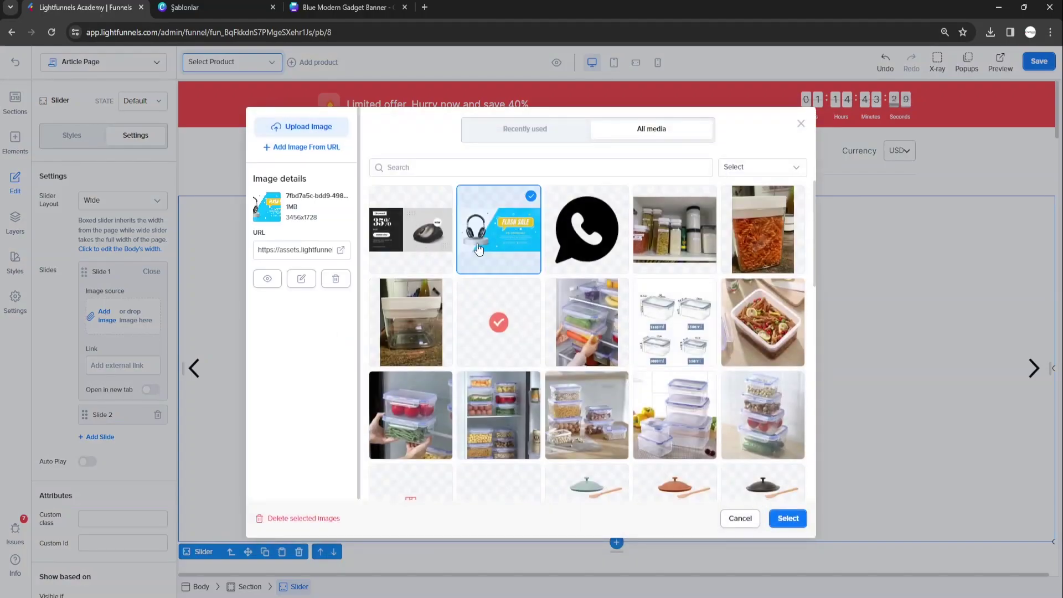
left_click(786, 449)
Fill Slide 2 with the black-and-white mouse banner from the media library and page through the slider.
left_click(111, 416)
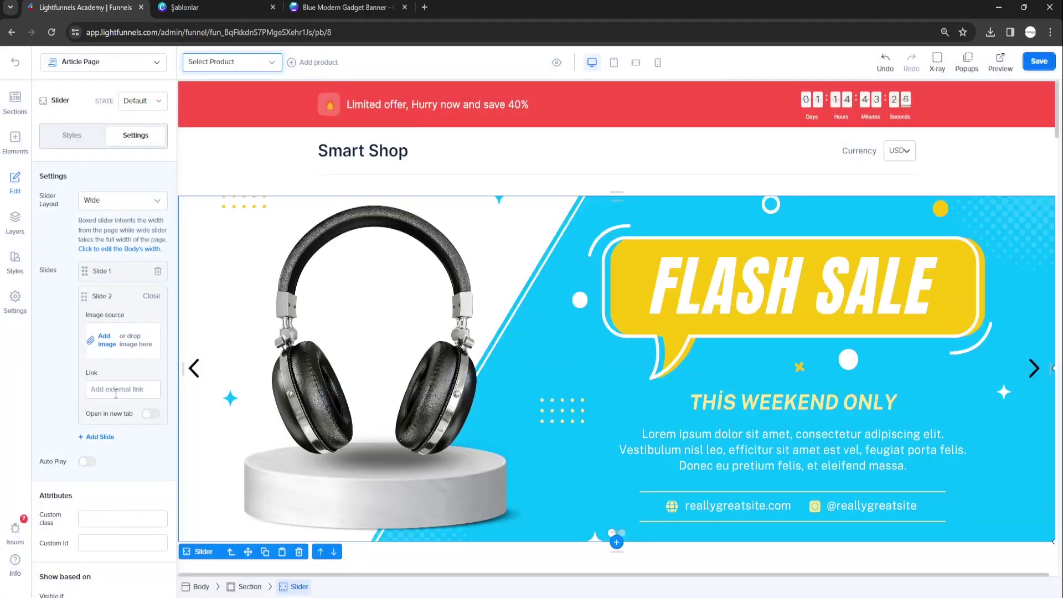
left_click(107, 347)
left_click(408, 226)
left_click(788, 515)
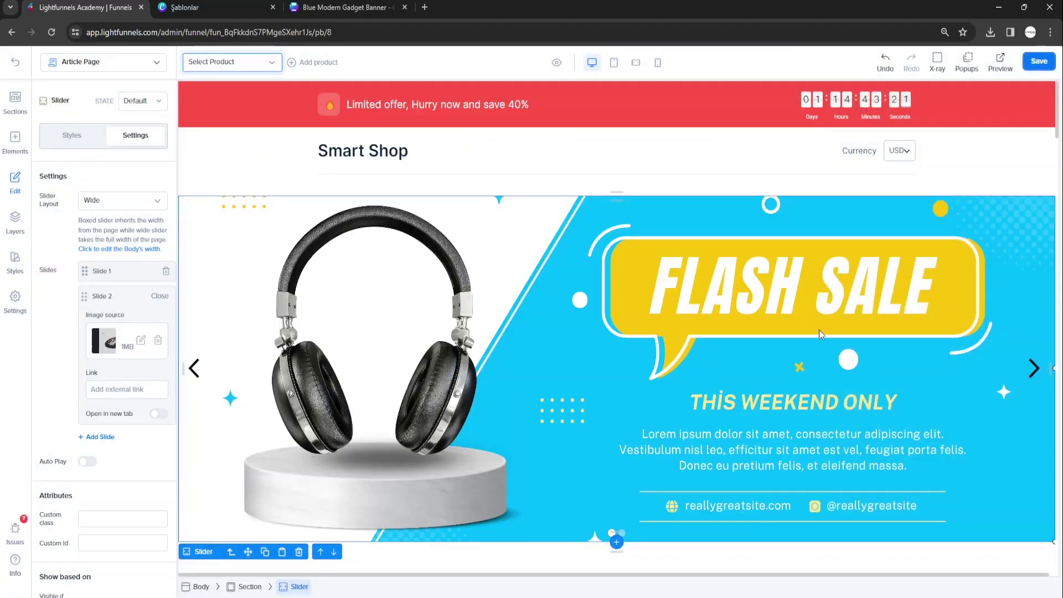
left_click(1034, 368)
left_click(1034, 368)
left_click(1036, 370)
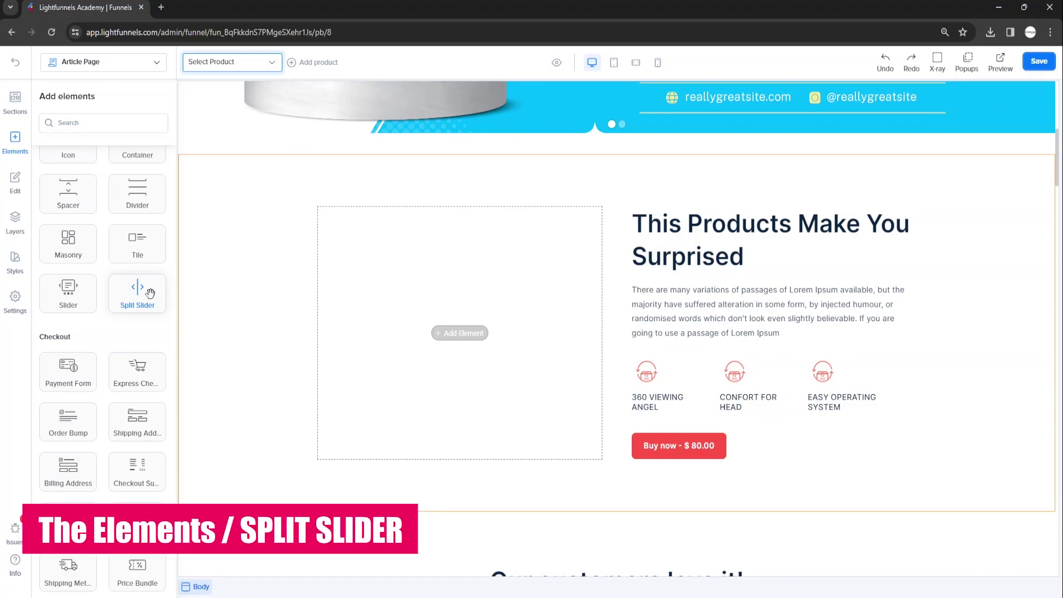
Place a Split Slider in the empty column beside the product text and fill its two images from the media library, using the dark mouse for the first.
left_click(470, 302)
left_click(470, 322)
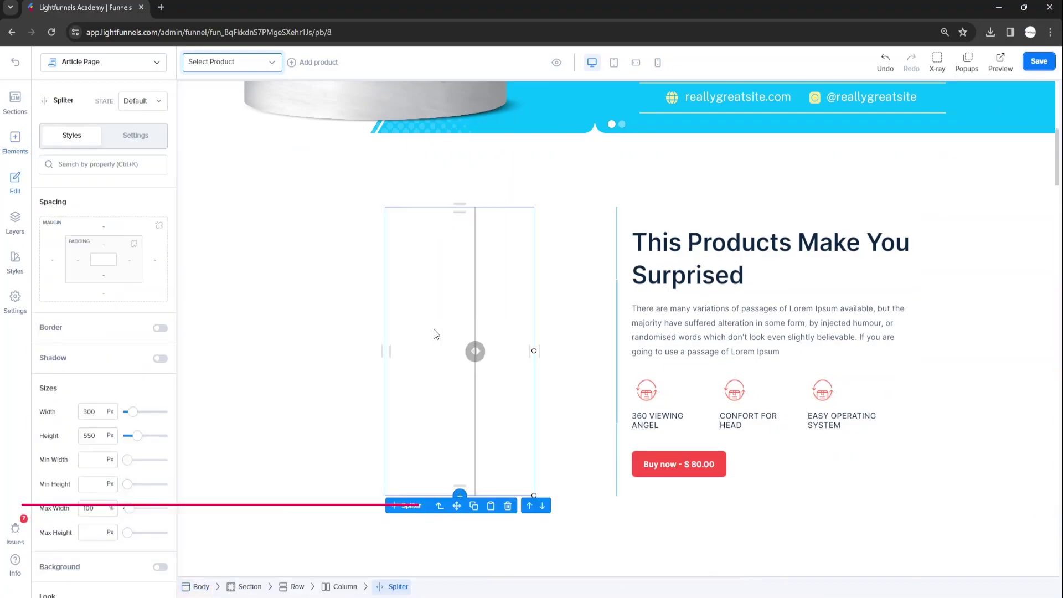
left_click(104, 201)
left_click(103, 248)
left_click(499, 244)
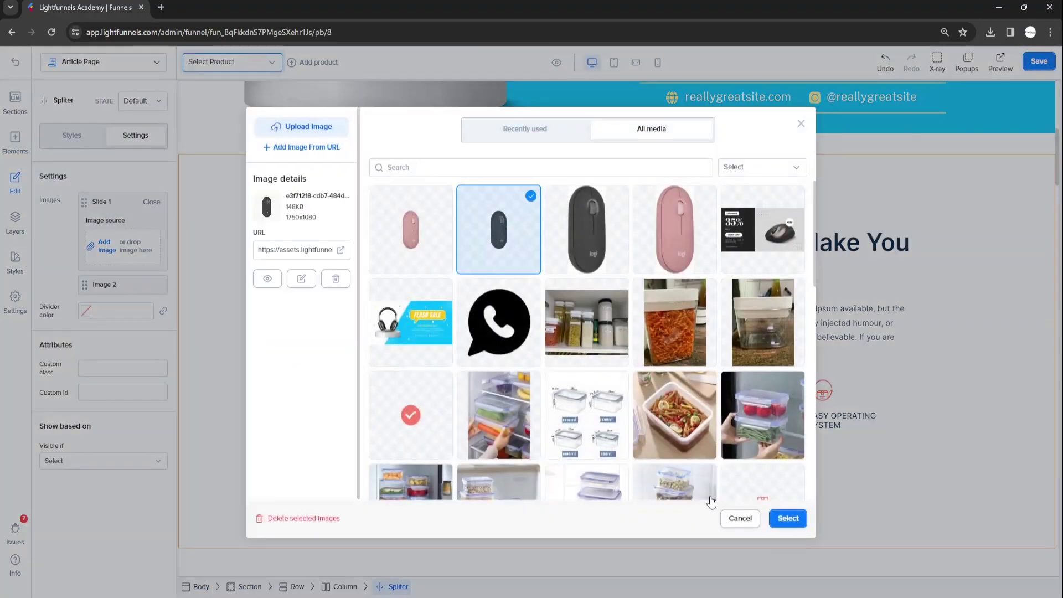
left_click(786, 517)
left_click(110, 274)
left_click(786, 517)
Save and preview the page, testing the split slider by moving its divider across the mouse image.
left_click(1039, 61)
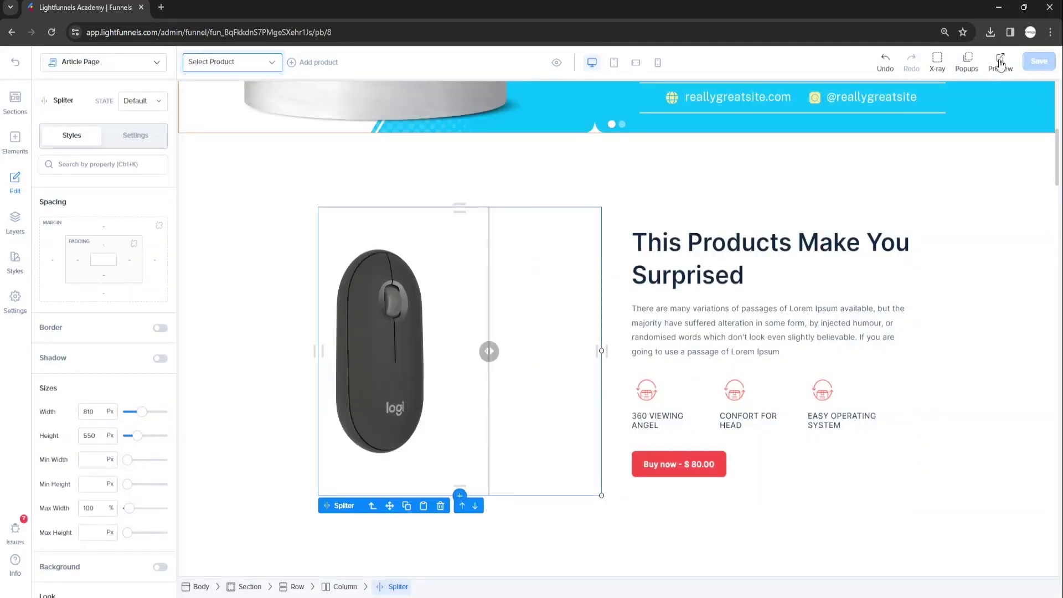
left_click(1000, 62)
scroll(346, 159, "down", 8)
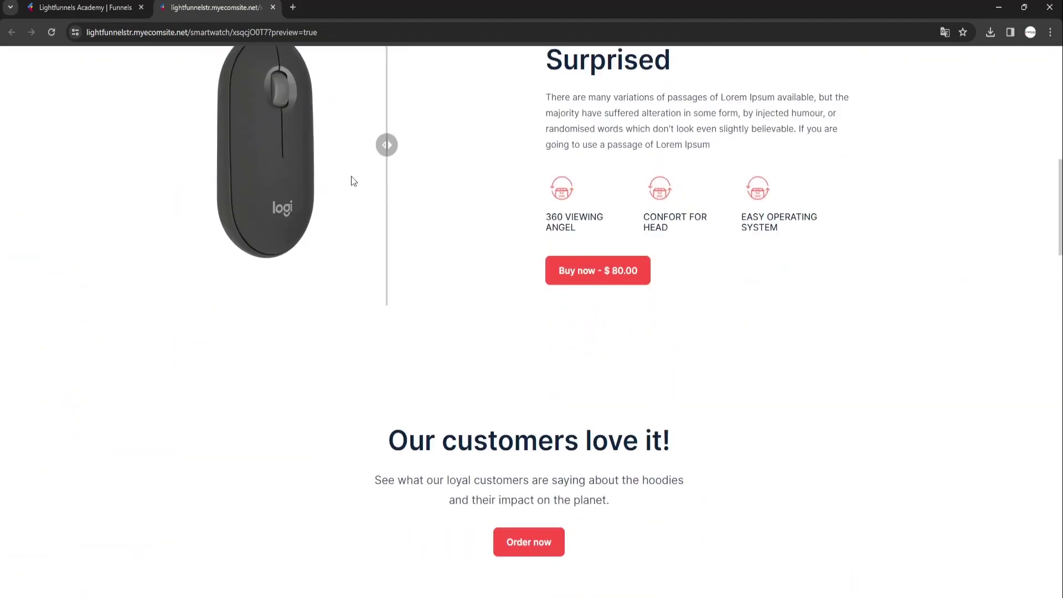
scroll(351, 178, "up", 2)
left_click_drag(387, 261, 297, 262)
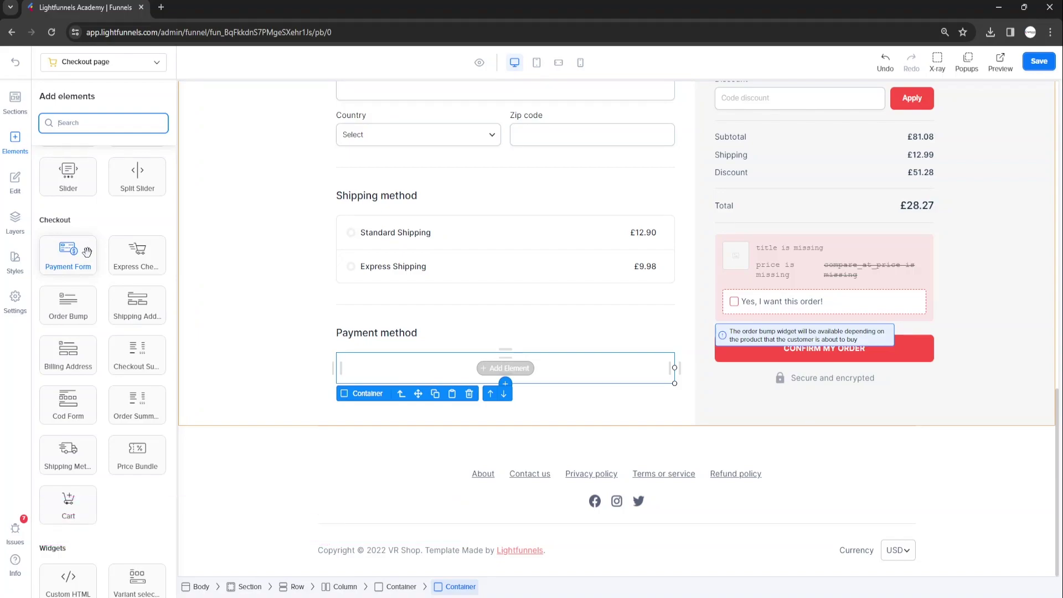
Place a Payment Form in the empty container under the Payment method heading on the checkout page and review its payment options.
left_click_drag(87, 252, 381, 368)
scroll(318, 342, "down", 4)
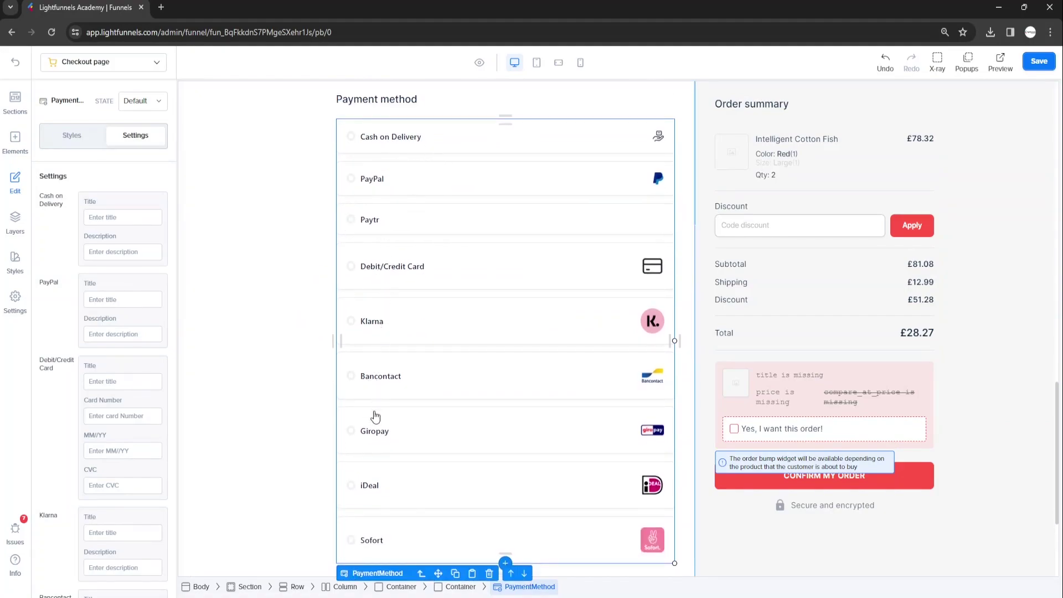
scroll(377, 412, "down", 1)
scroll(406, 463, "up", 3)
left_click(307, 211)
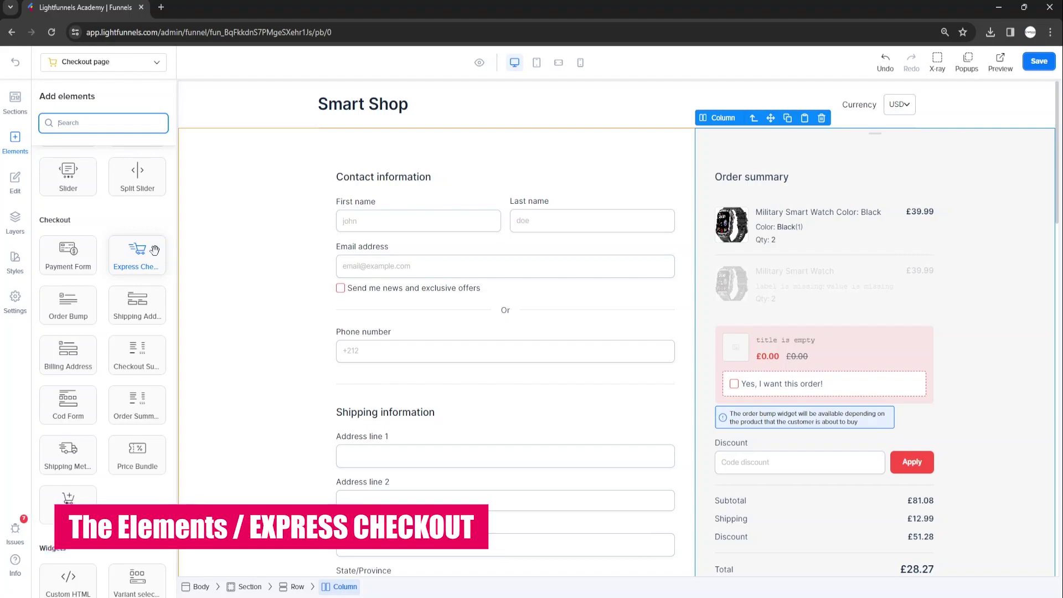
Place an Express Checkout above the confirm order button and an Order Bump above the Discount field in the checkout's order summary.
left_click_drag(154, 250, 806, 323)
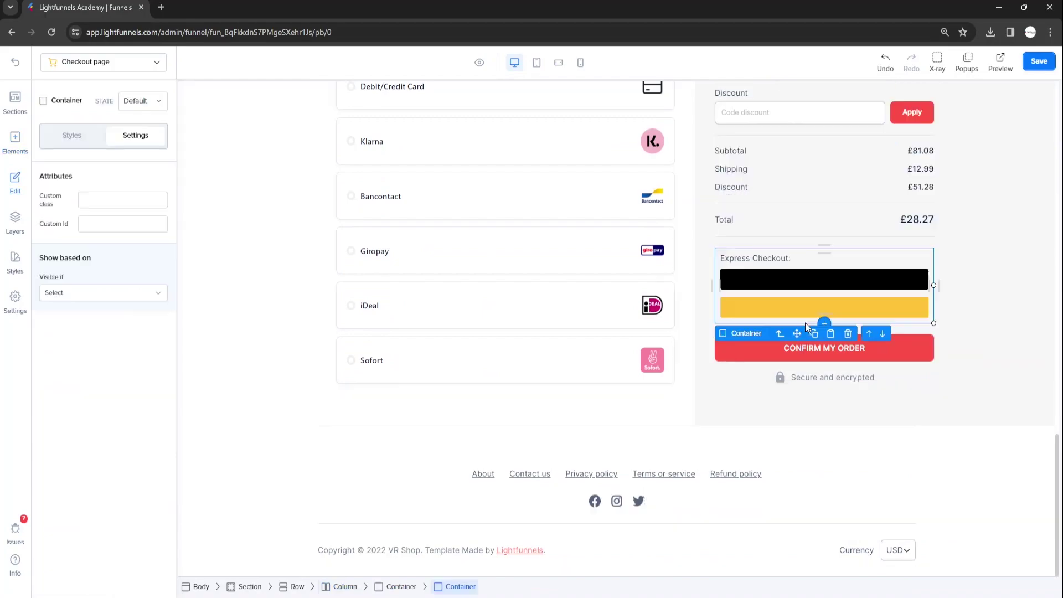
left_click(1007, 284)
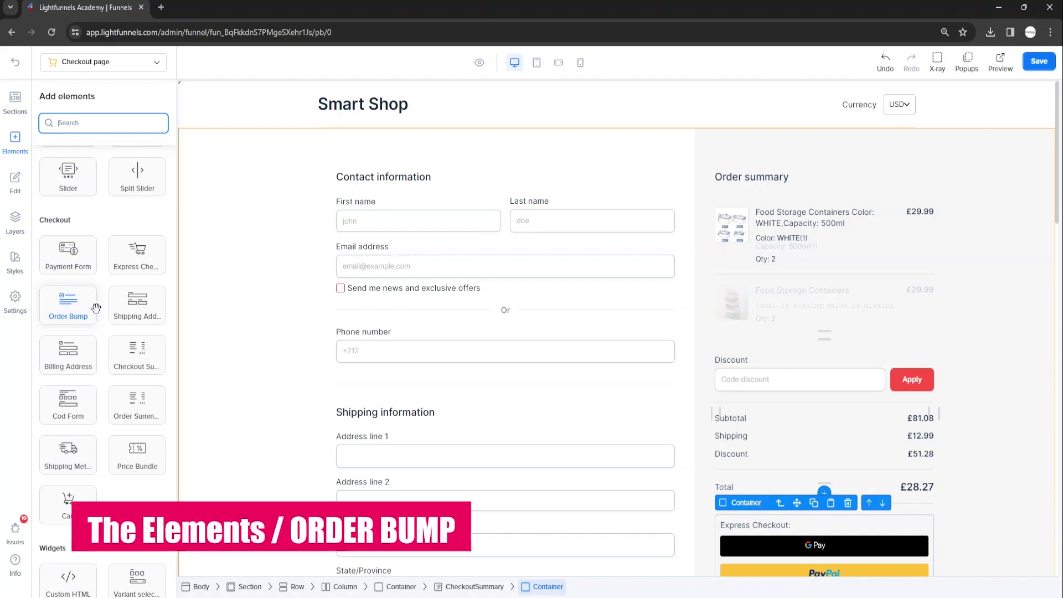
left_click_drag(85, 300, 765, 338)
left_click(957, 378)
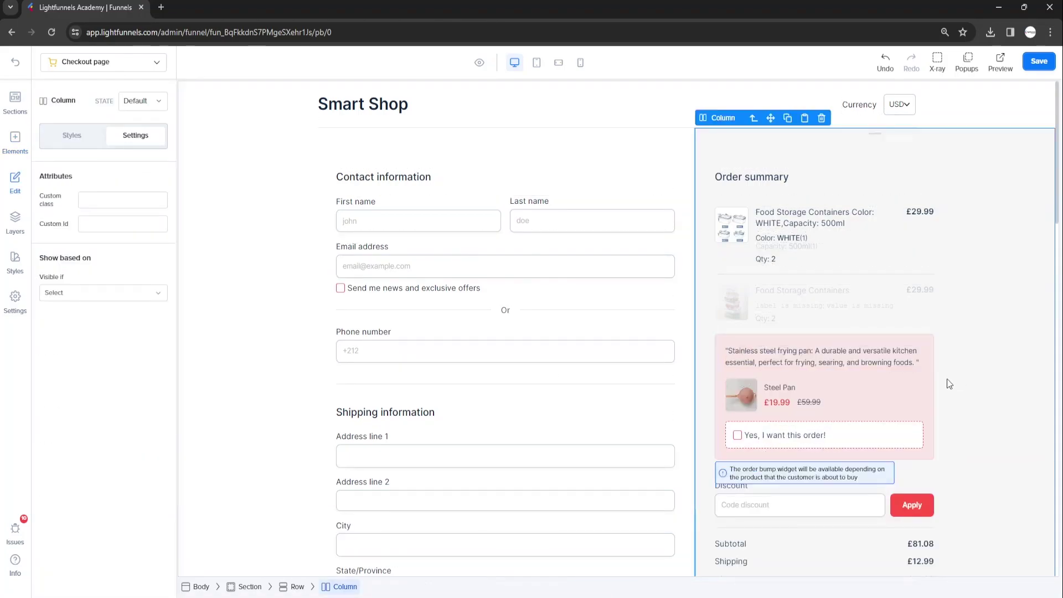
Set the Steel Pan order bump thumbnail's width and height to 100 px.
left_click(750, 403)
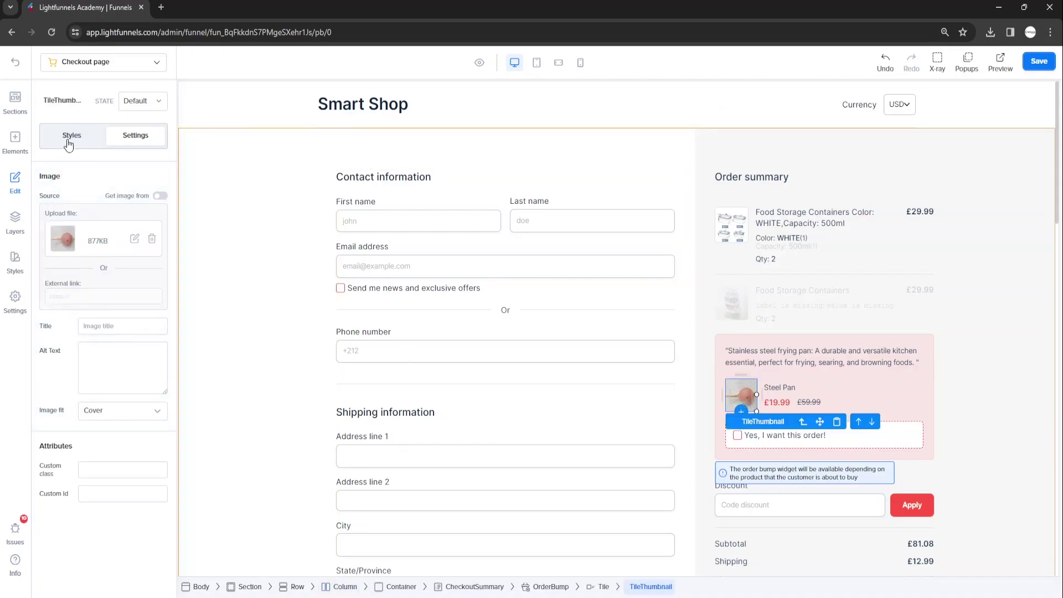
left_click(68, 144)
scroll(95, 384, "down", 5)
type("100100")
left_click(982, 370)
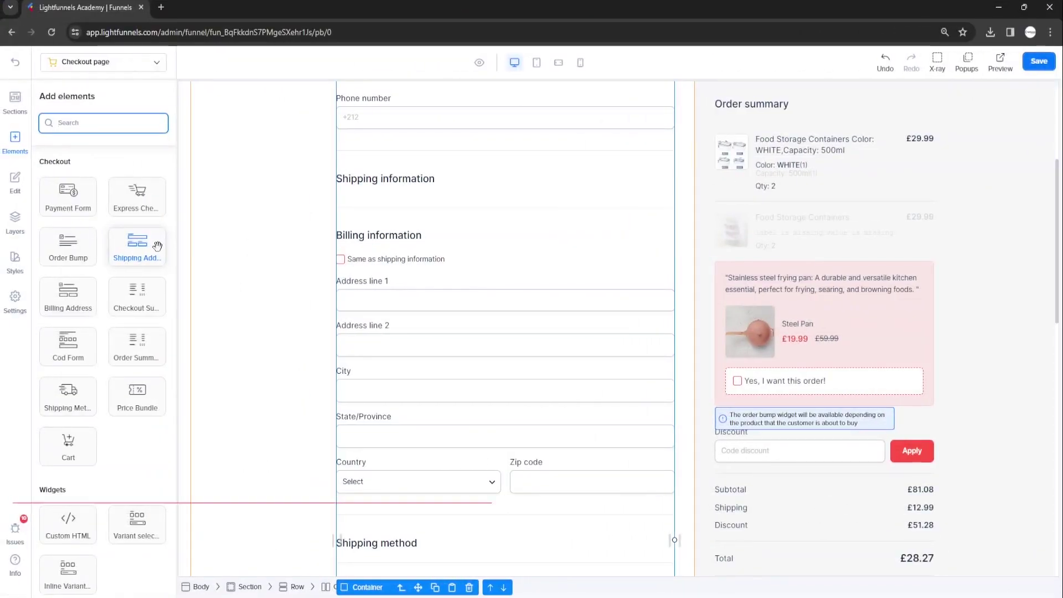
Place a Shipping Address under the Shipping information heading and a Billing Address under the Billing information heading.
left_click_drag(156, 245, 390, 198)
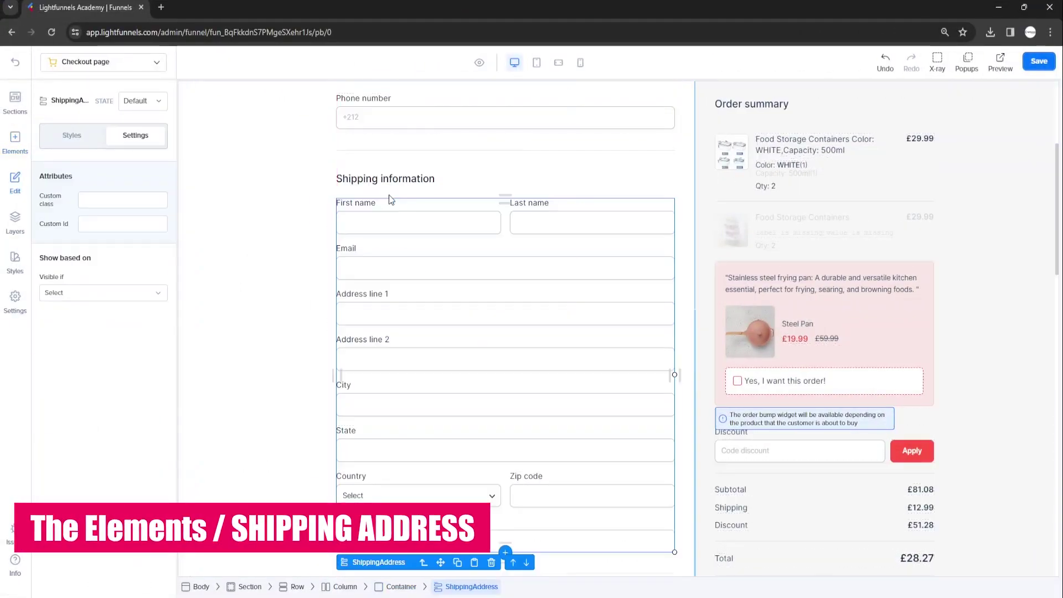
scroll(398, 272, "down", 5)
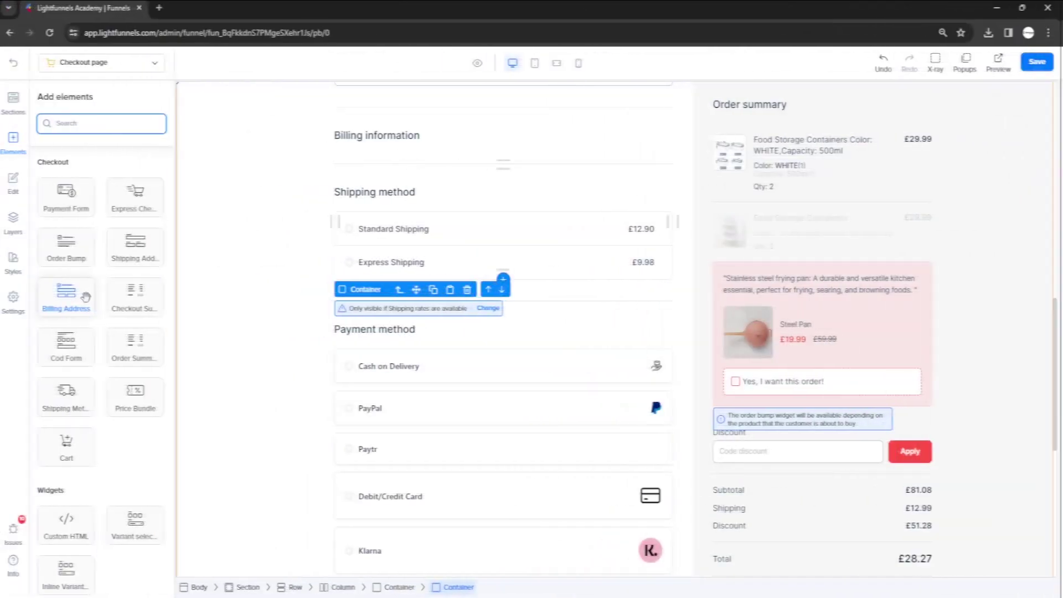
left_click_drag(66, 288, 382, 145)
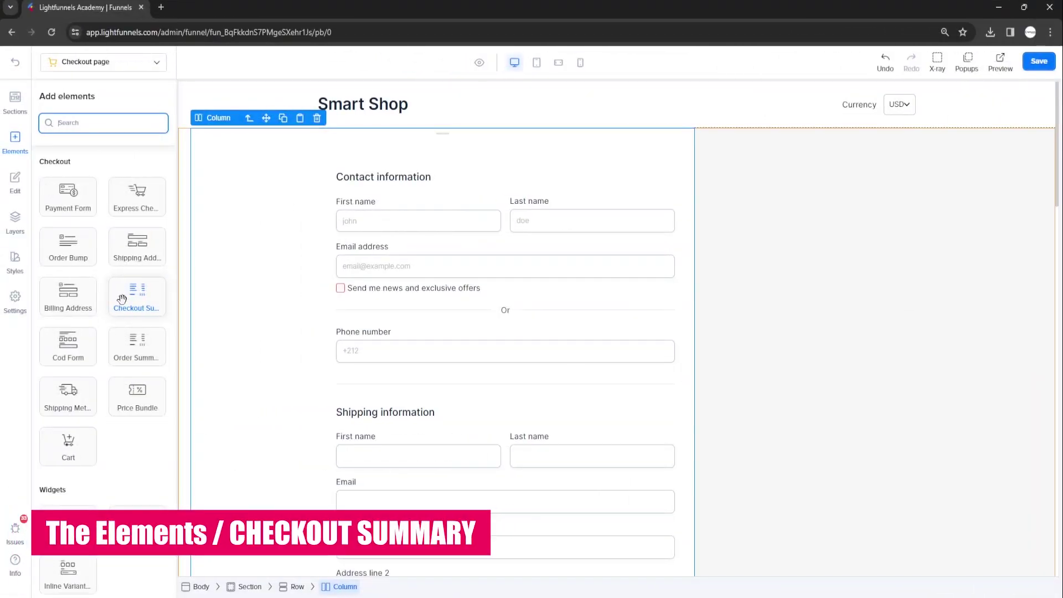
Place a Checkout Summary in the empty grey column of the checkout page and review its contents.
left_click_drag(122, 299, 744, 185)
scroll(790, 329, "down", 4)
scroll(790, 333, "up", 3)
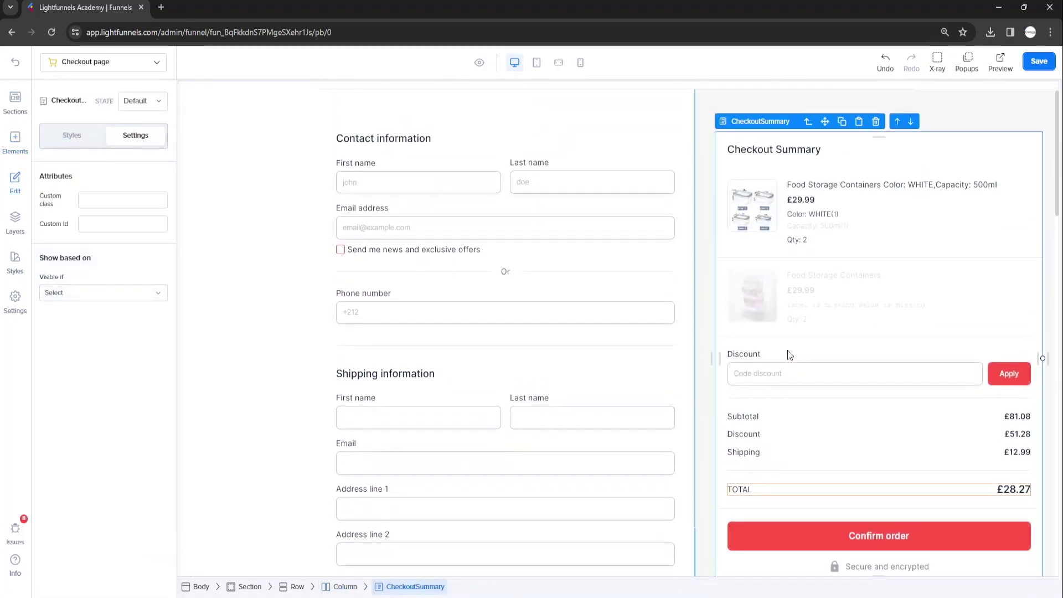
scroll(787, 350, "up", 1)
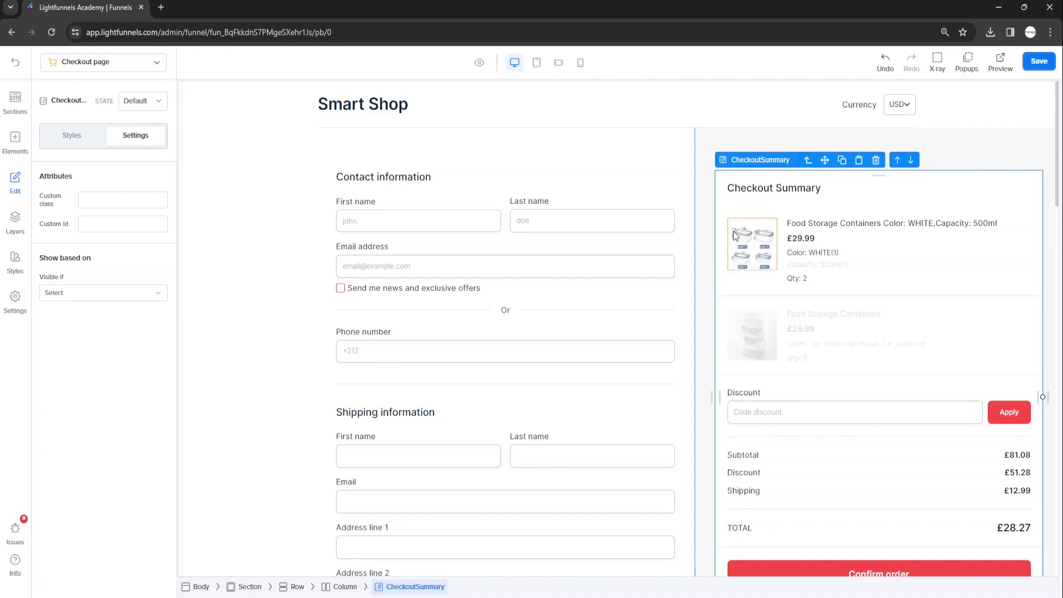
scroll(745, 387, "down", 3)
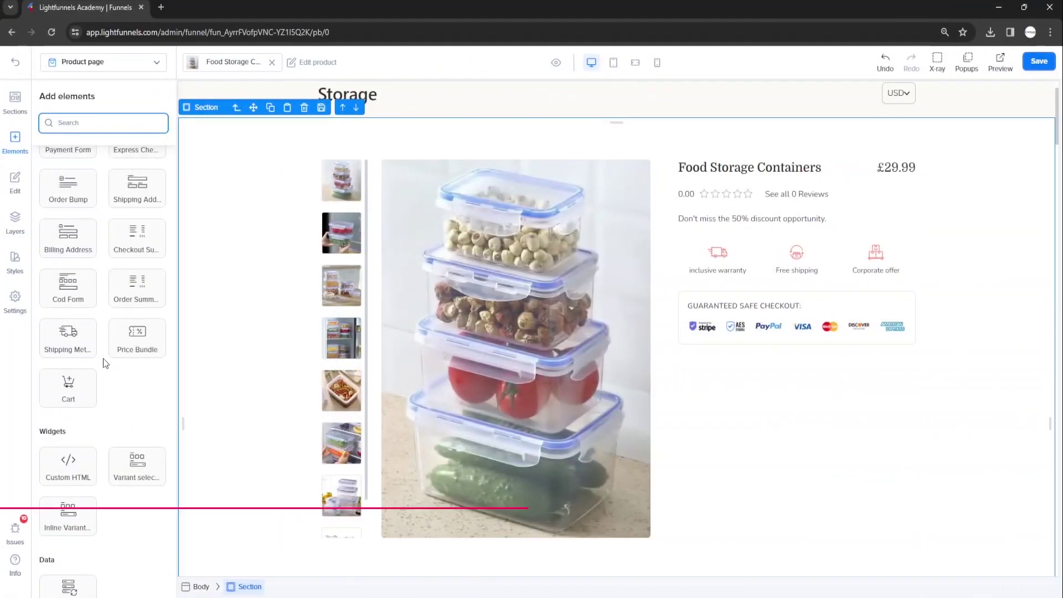
Place a Cod Form under the discount text on the Food Storage Containers product page and review its fields and bundle offers.
left_click_drag(91, 283, 756, 239)
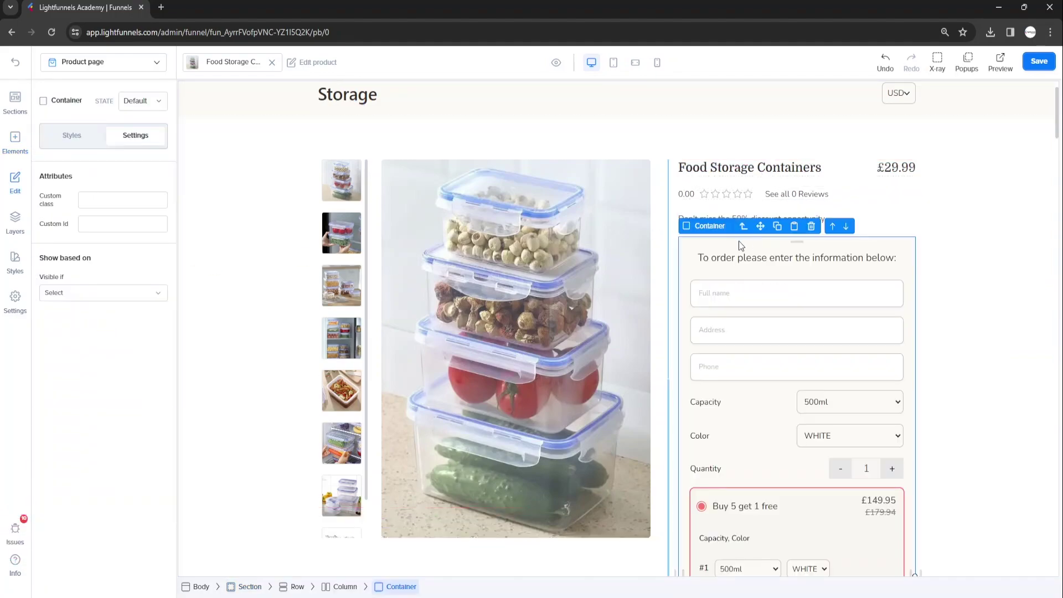
scroll(880, 261, "down", 6)
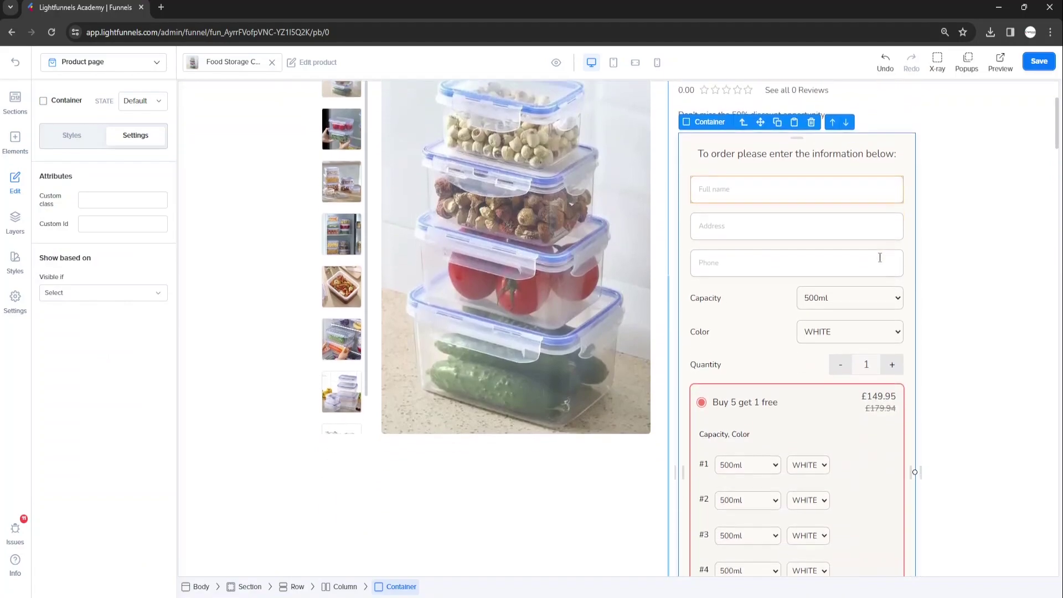
scroll(881, 261, "down", 3)
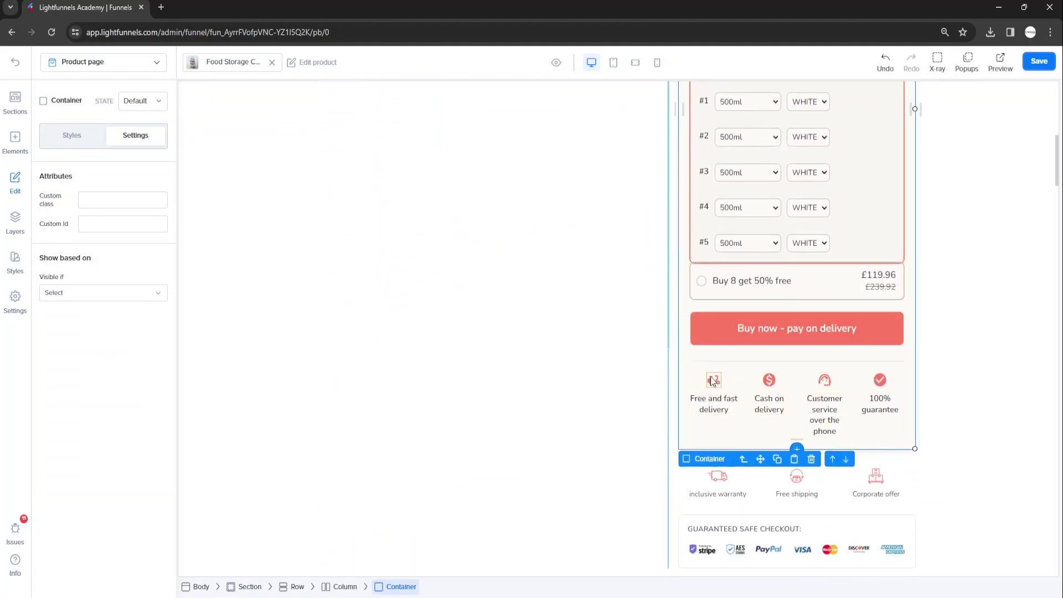
scroll(888, 356, "up", 8)
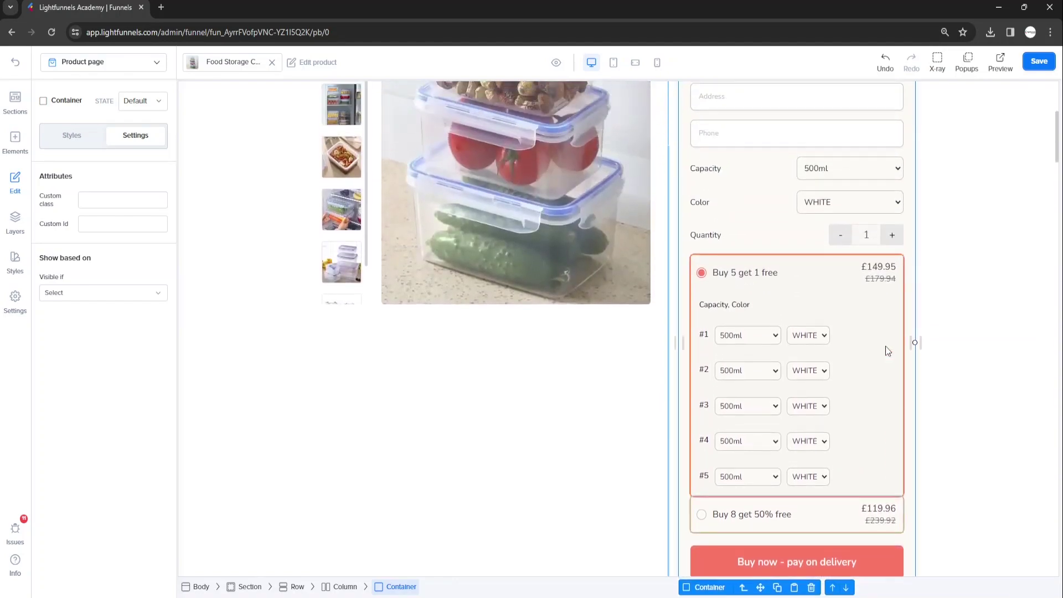
scroll(886, 351, "up", 2)
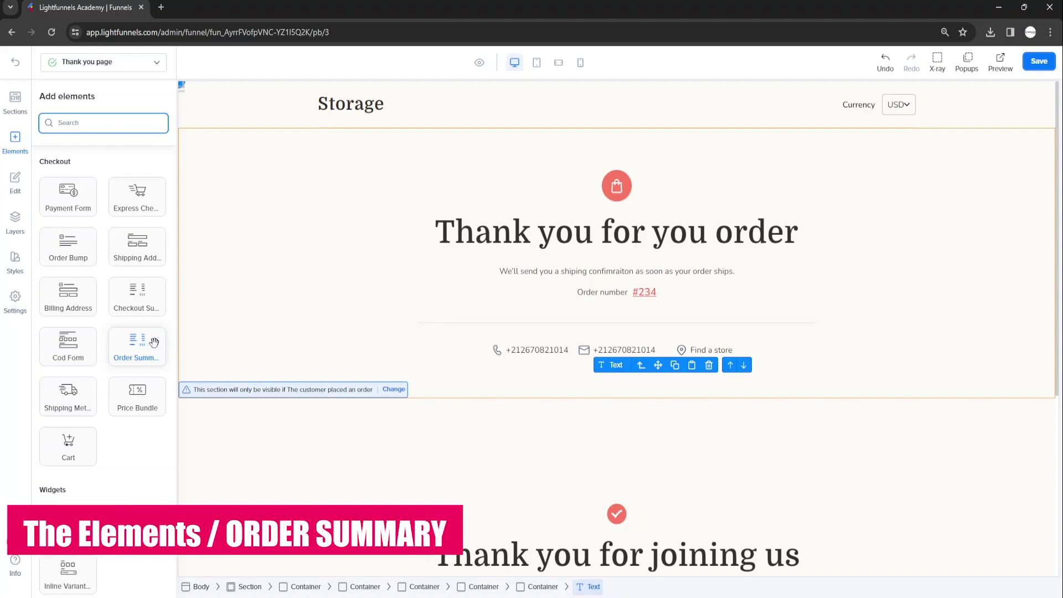
Place an Order Summary below the order number on the Thank you page and widen it.
left_click_drag(152, 342, 606, 308)
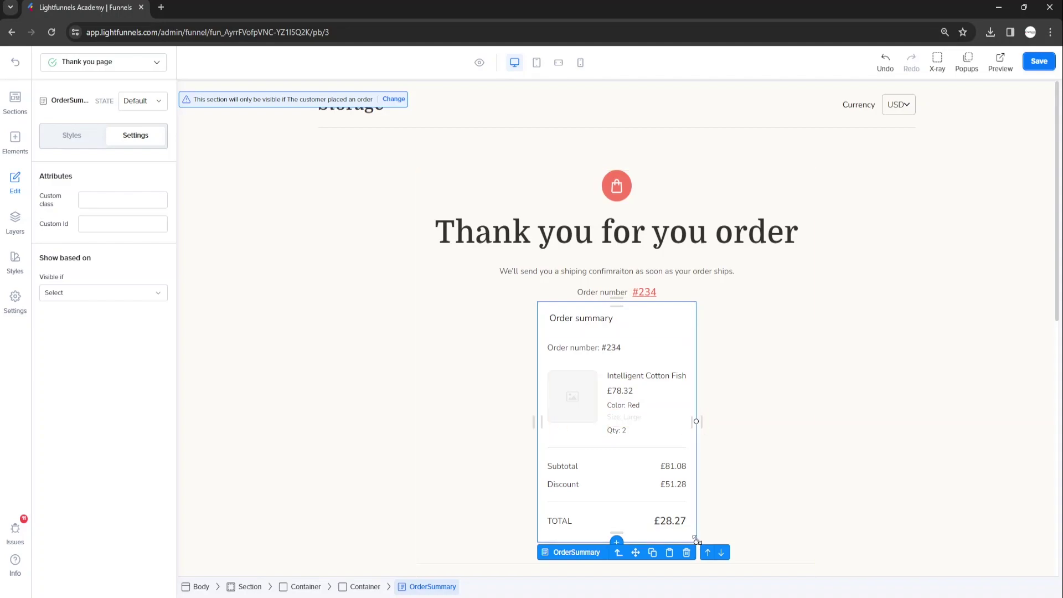
left_click_drag(695, 540, 900, 551)
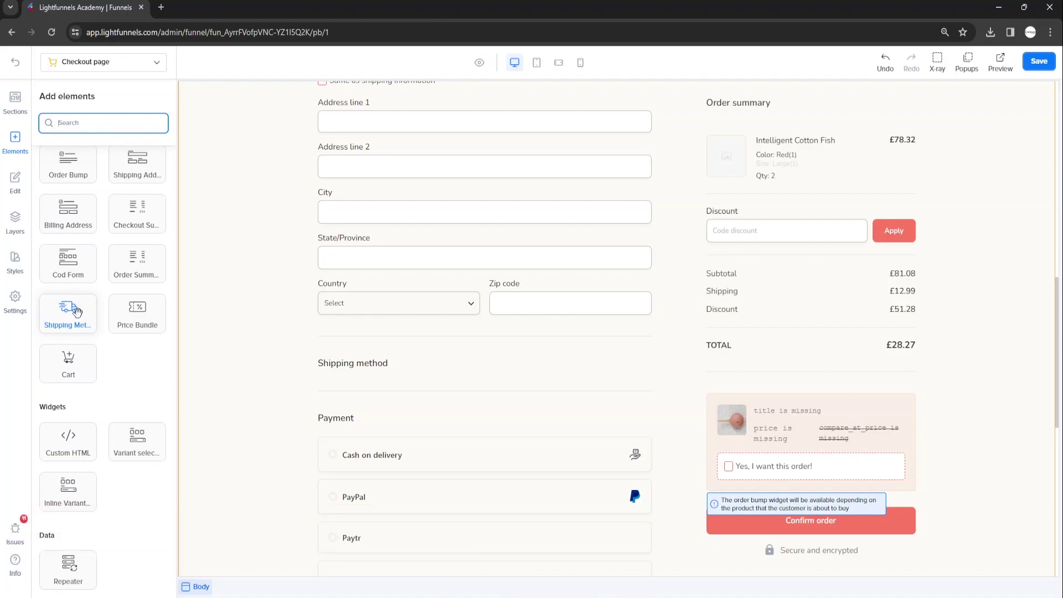
Place a Shipping Method element under the Shipping method heading on the Storage funnel's checkout page.
left_click_drag(81, 309, 360, 381)
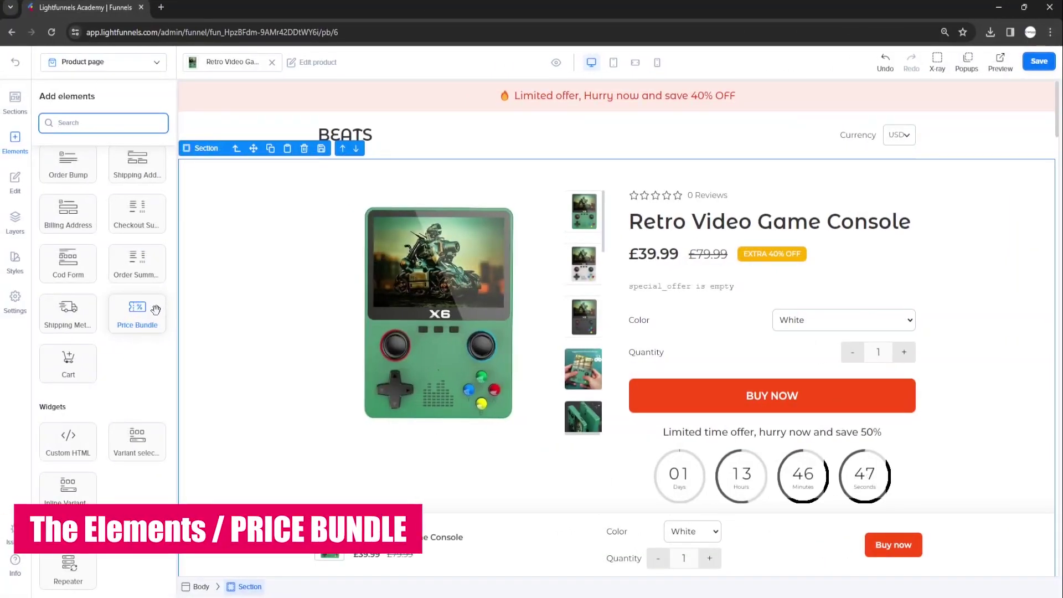
Place a Price Bundle between the quantity selector and the BUY NOW button on the Retro Video Game Console page and review its offers.
left_click_drag(152, 308, 691, 373)
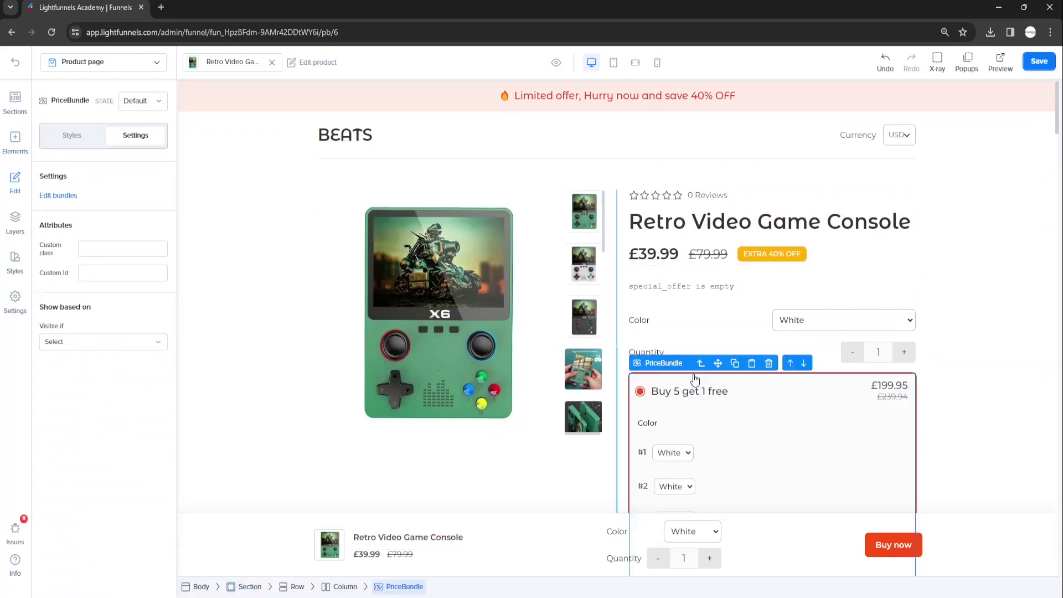
scroll(885, 326, "down", 3)
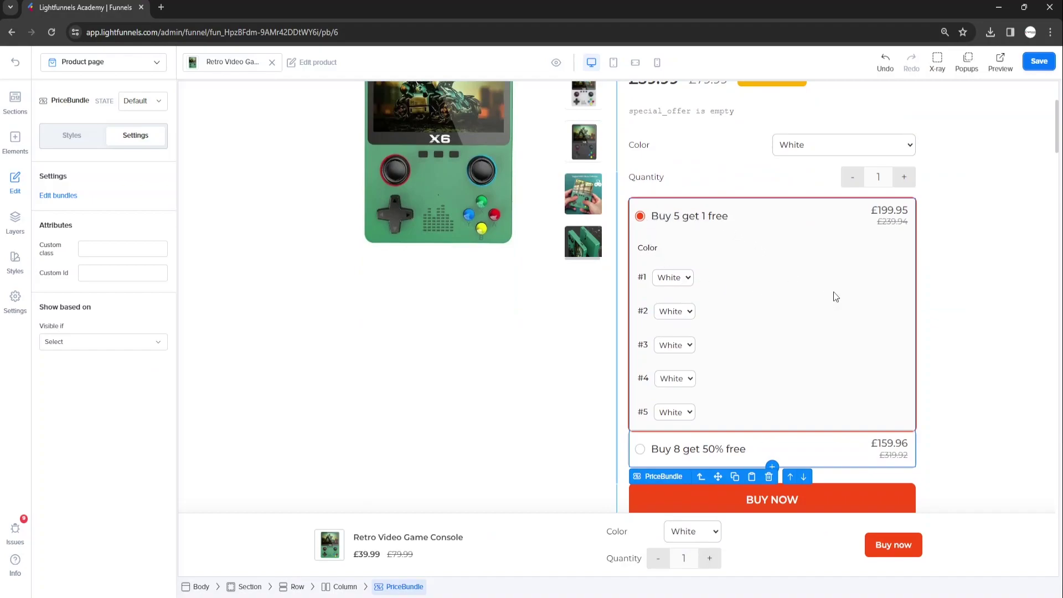
scroll(836, 297, "down", 2)
scroll(931, 319, "up", 3)
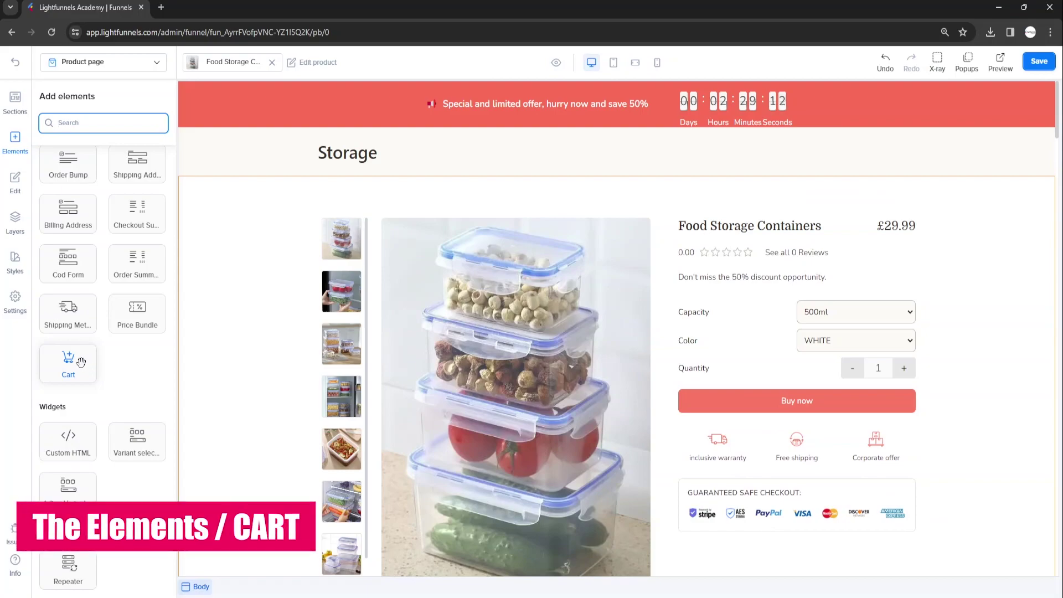
Place a Cart element in the Storage header of the Food Storage Containers product page.
mouse_move(84, 362)
left_mouse_down()
mouse_move(245, 382)
mouse_move(775, 304)
mouse_move(918, 167)
mouse_move(913, 159)
left_mouse_up()
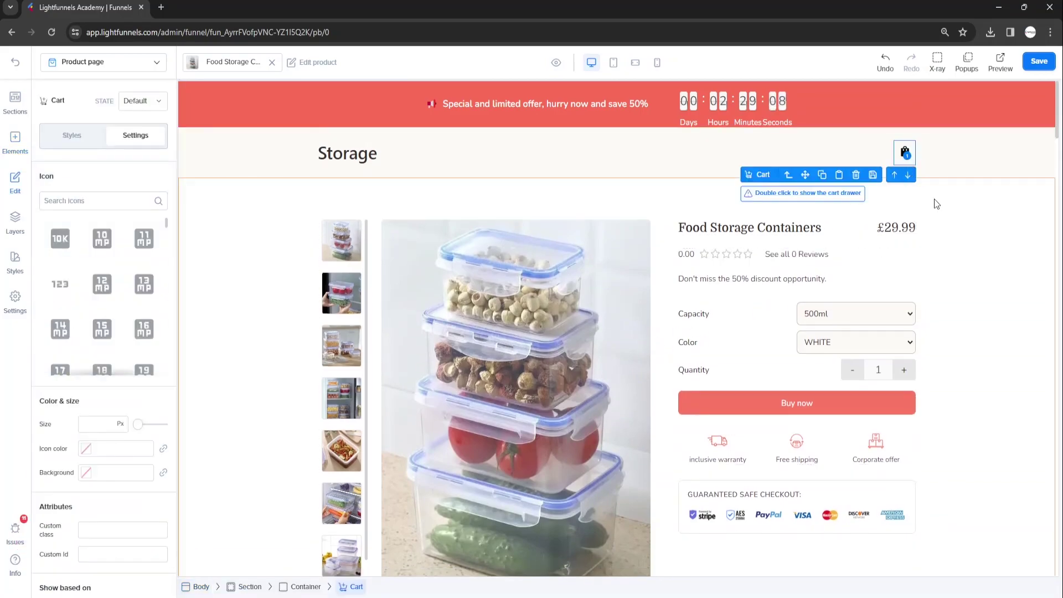
Show the cart drawer of the Cart element in the Storage header.
left_click(905, 154)
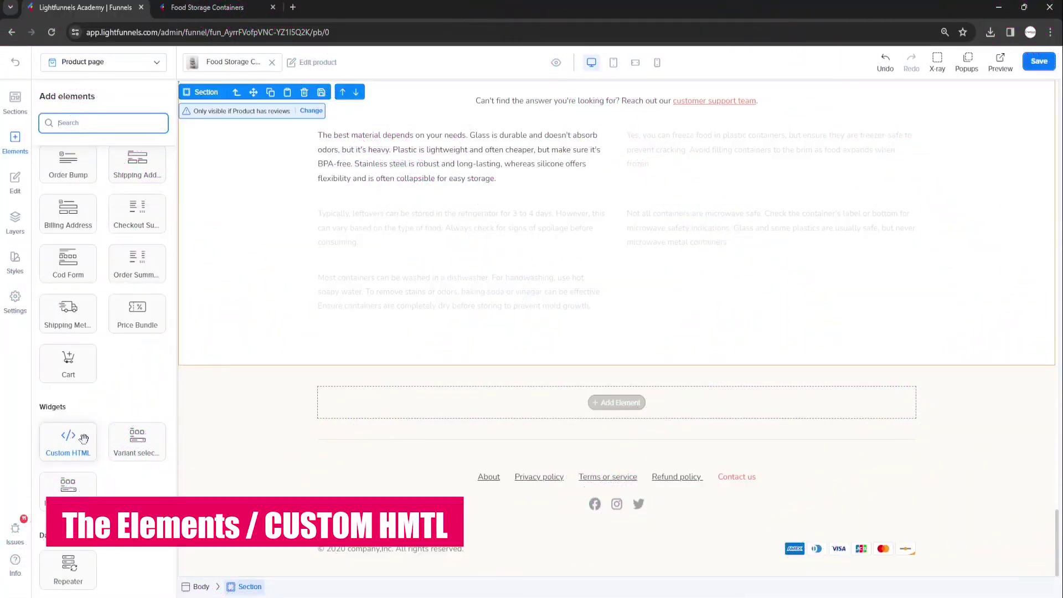
Place a Custom HTML element above the footer links and replace its placeholder code with the copied iframe embed, 1200 wide and 600 high.
left_click_drag(83, 439, 458, 404)
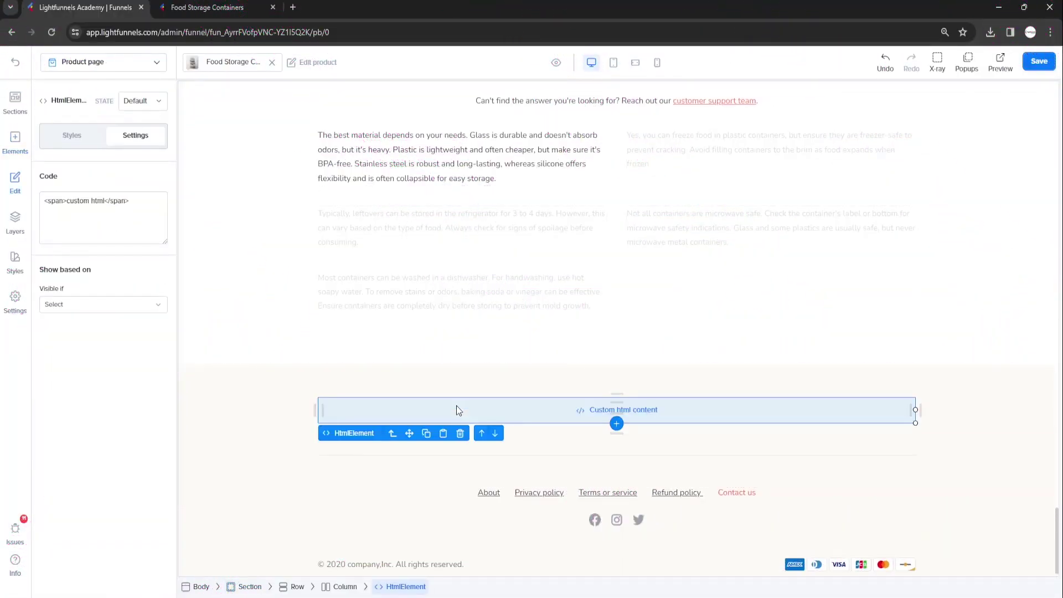
left_click_drag(136, 200, 88, 199)
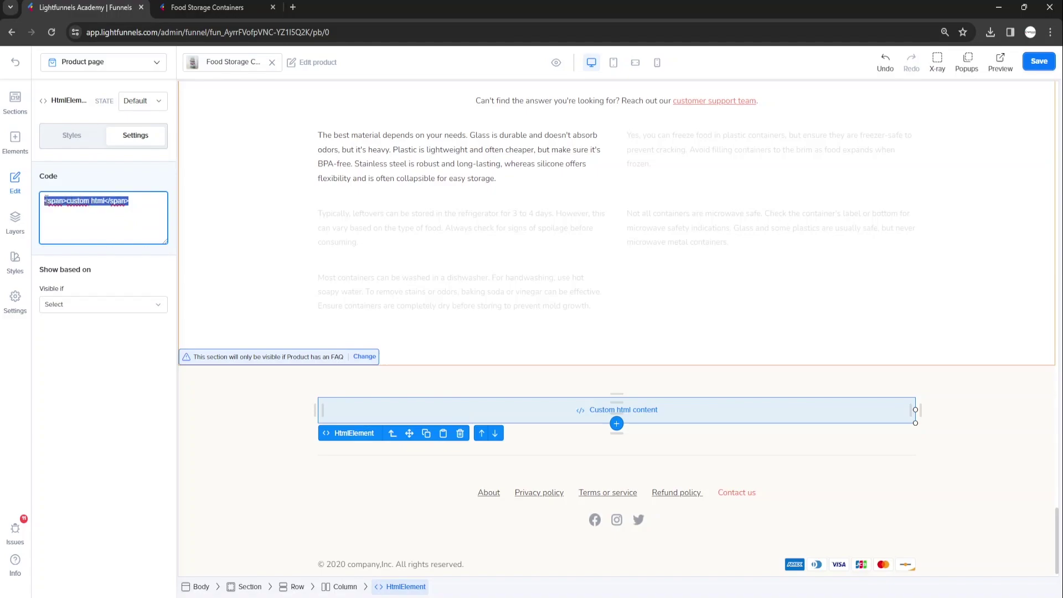
key("ctrl+v")
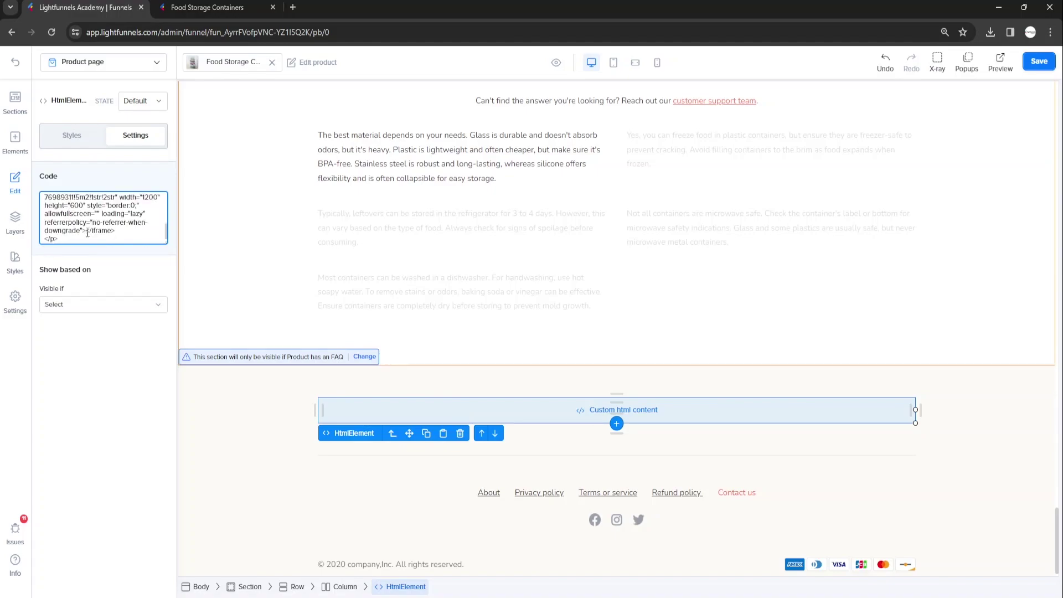
Save the product page and preview it in a new tab.
left_click(1040, 61)
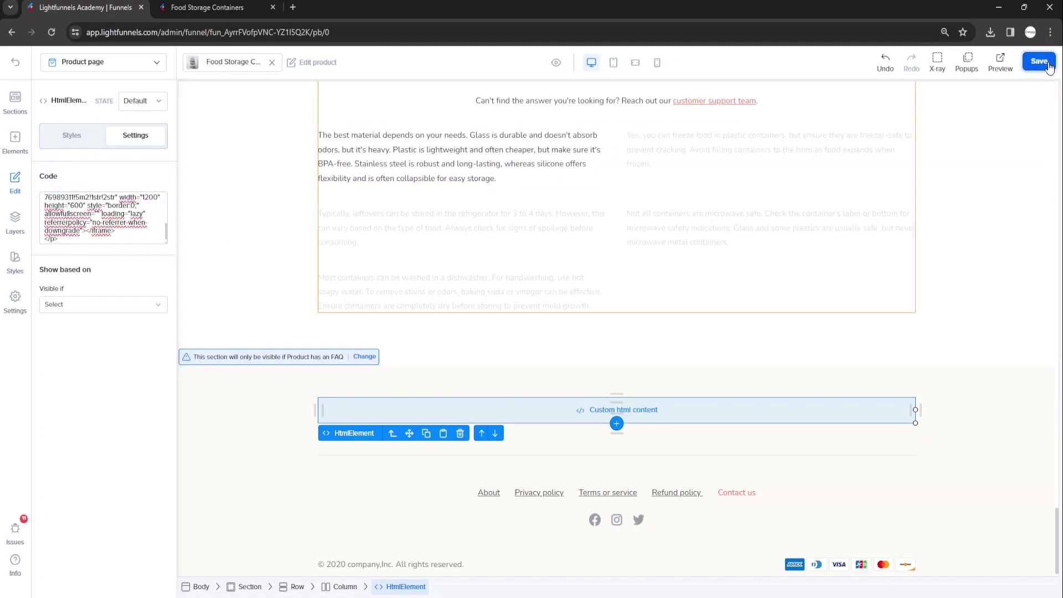
left_click(1001, 62)
middle_click(121, 194)
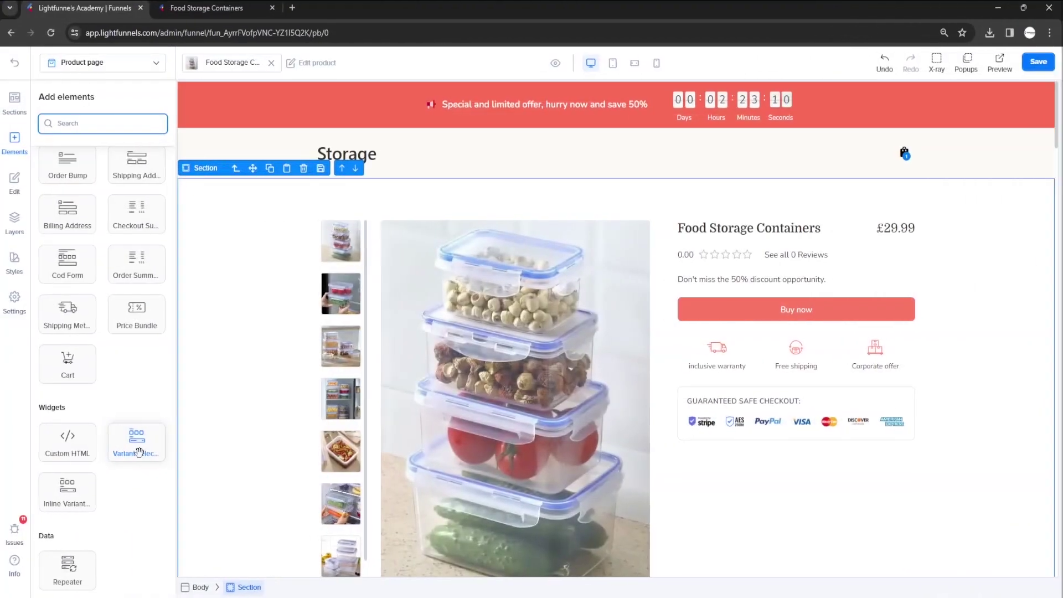
Place a Variant selector above the Buy now button on the Food Storage Containers page.
left_click_drag(154, 439, 769, 299)
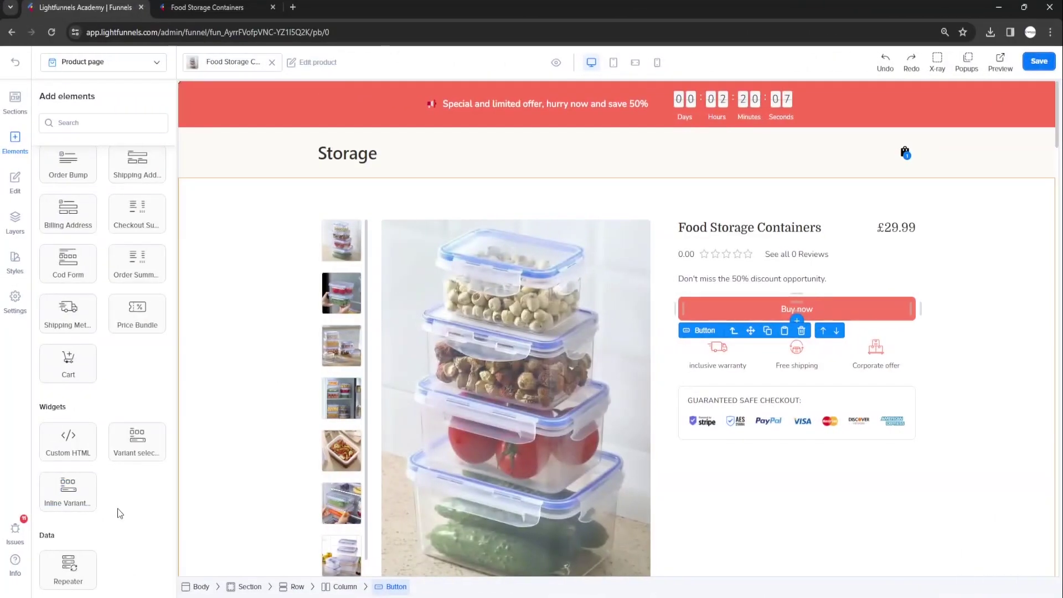
Place an Inline Variant picker above the Buy now button and try its 1000ml, 1500ml and 2500ml options.
left_click_drag(83, 489, 764, 288)
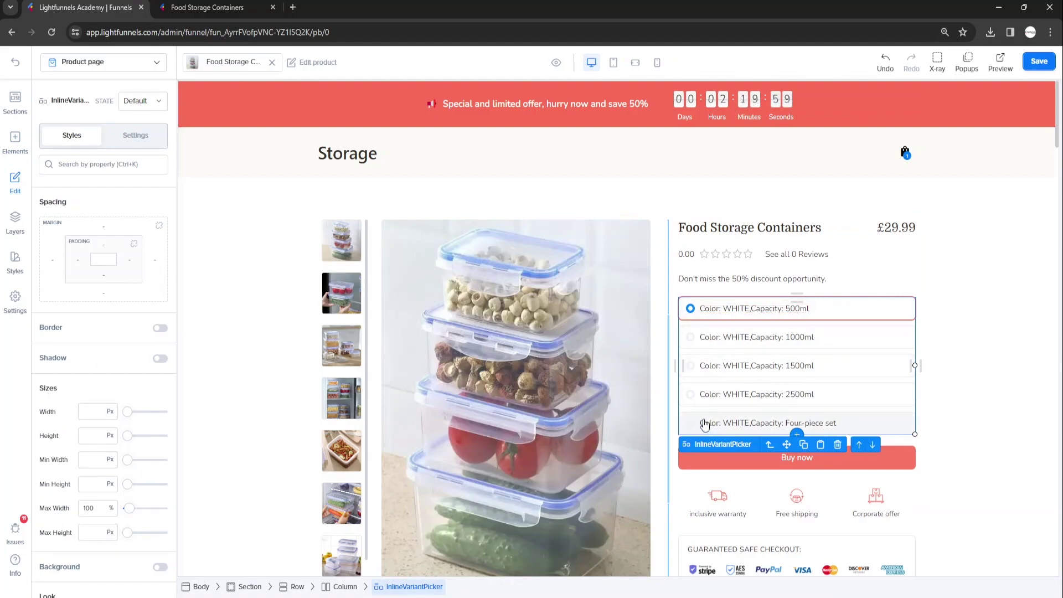
left_click(694, 347)
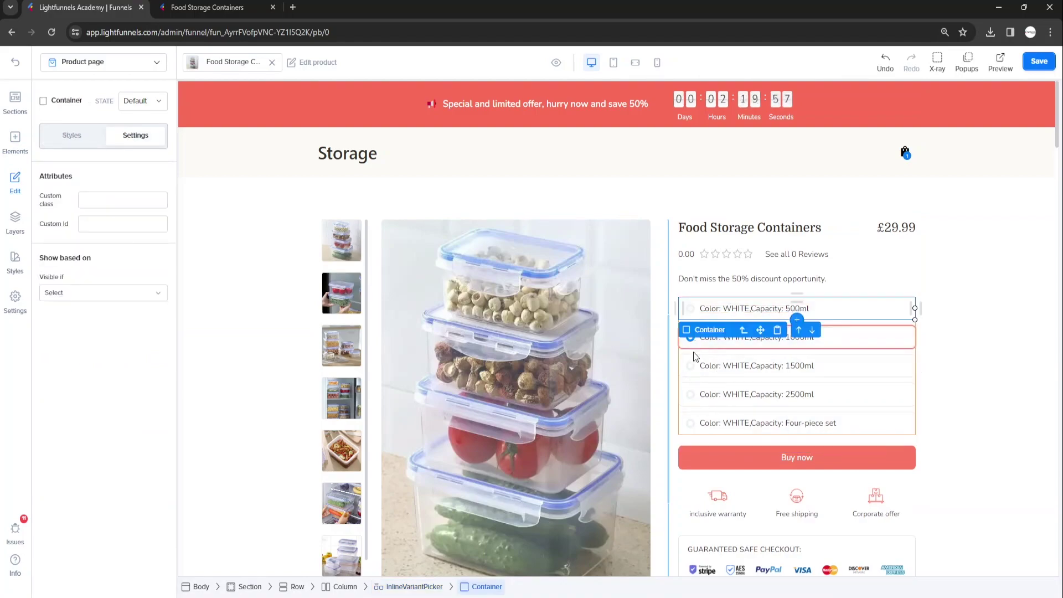
left_click(695, 366)
left_click(693, 394)
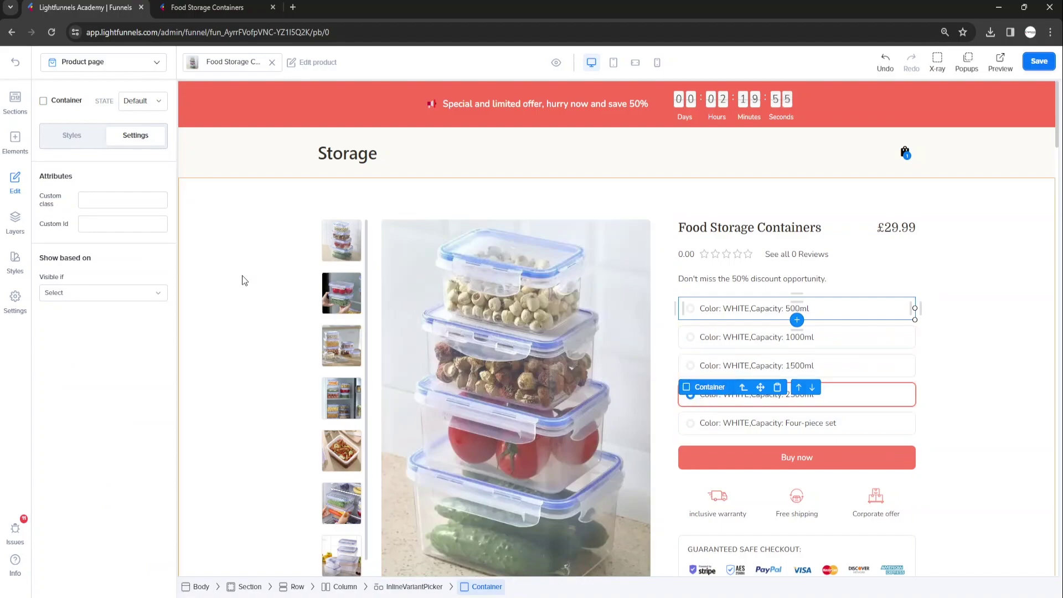
Turn on Hide Icon for the whole inline variant picker.
left_click(862, 328)
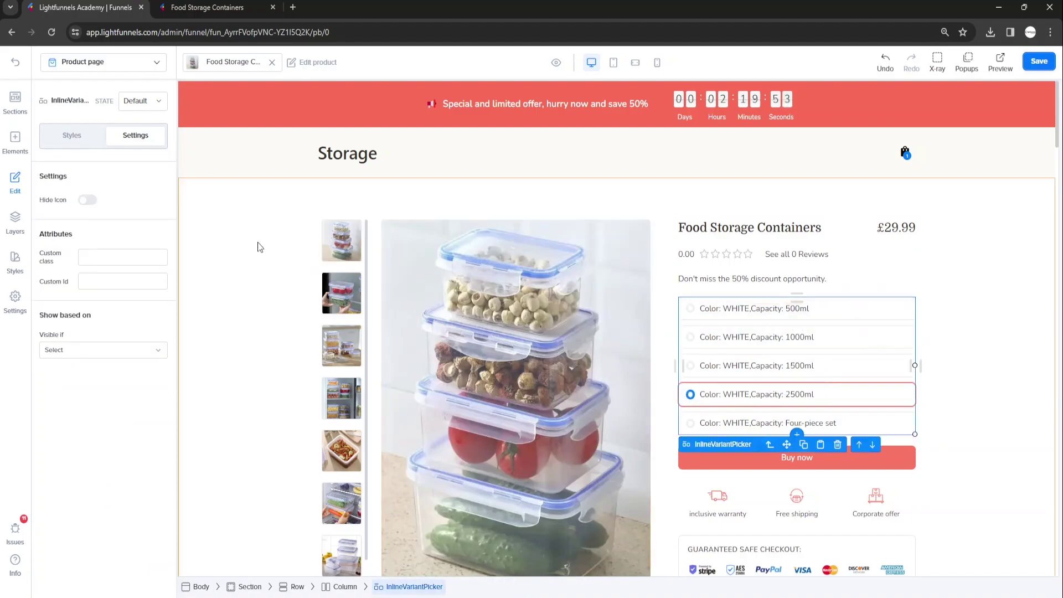
left_click(88, 201)
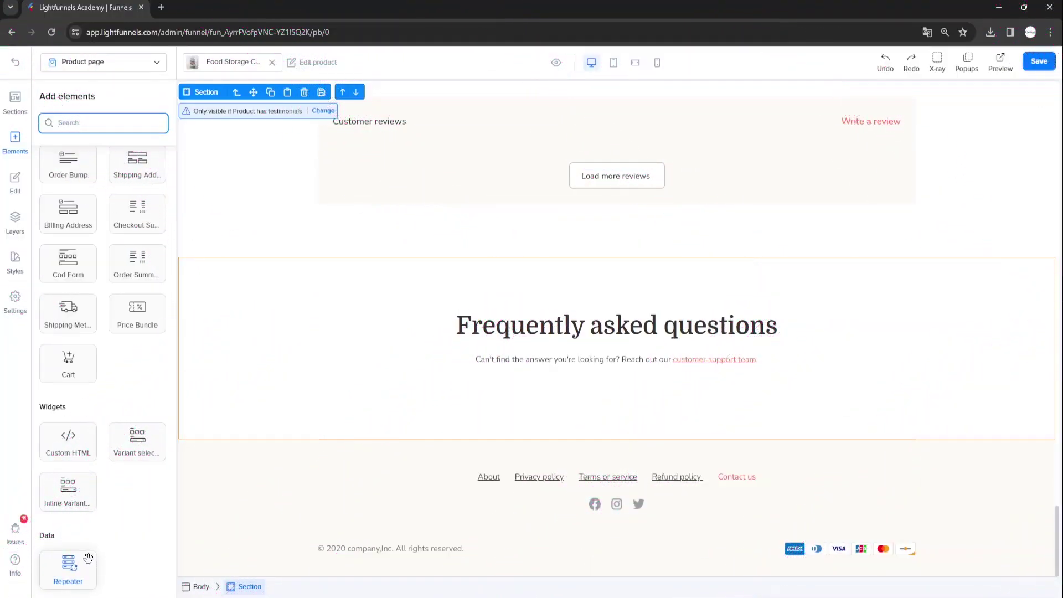
Place a Repeater under the Frequently asked questions text and set its data source to Product FAQ.
left_click_drag(66, 564, 515, 399)
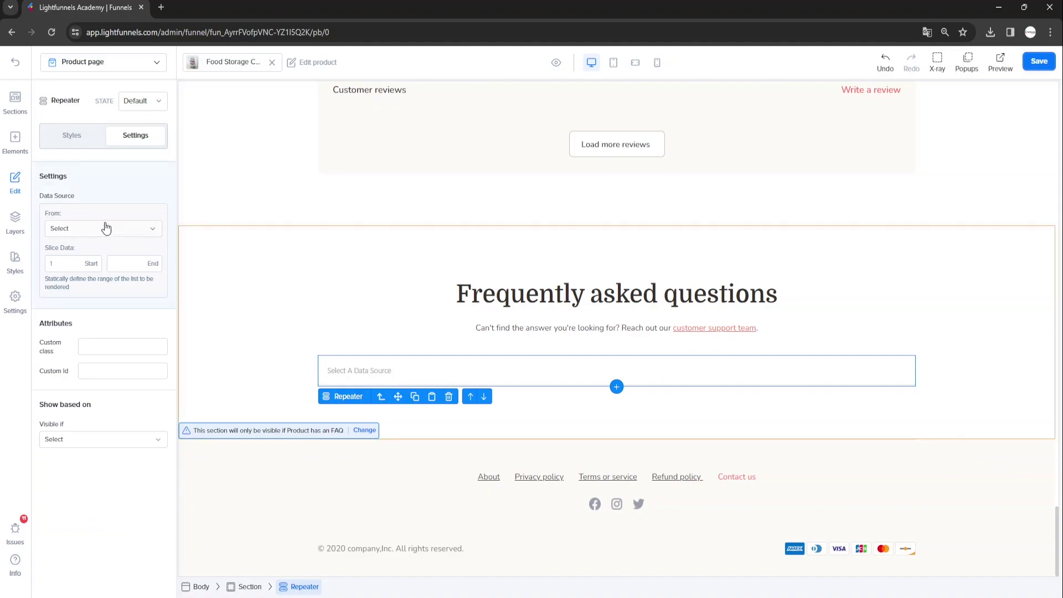
left_click(107, 228)
left_click(95, 352)
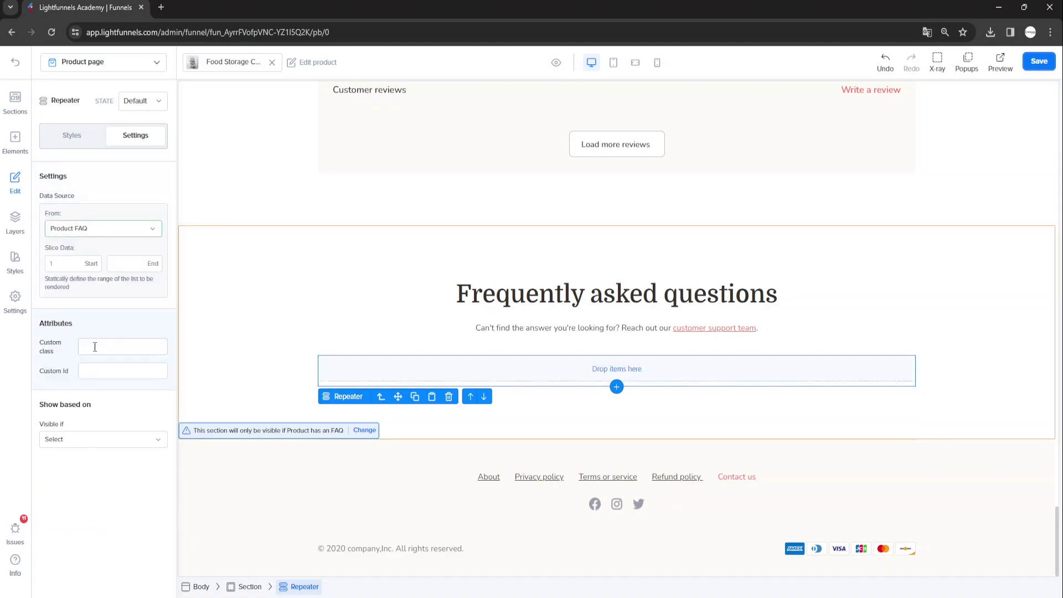
Place a Text element inside the Repeater, bind its content to the Faq Answer field and save the page.
left_click(15, 144)
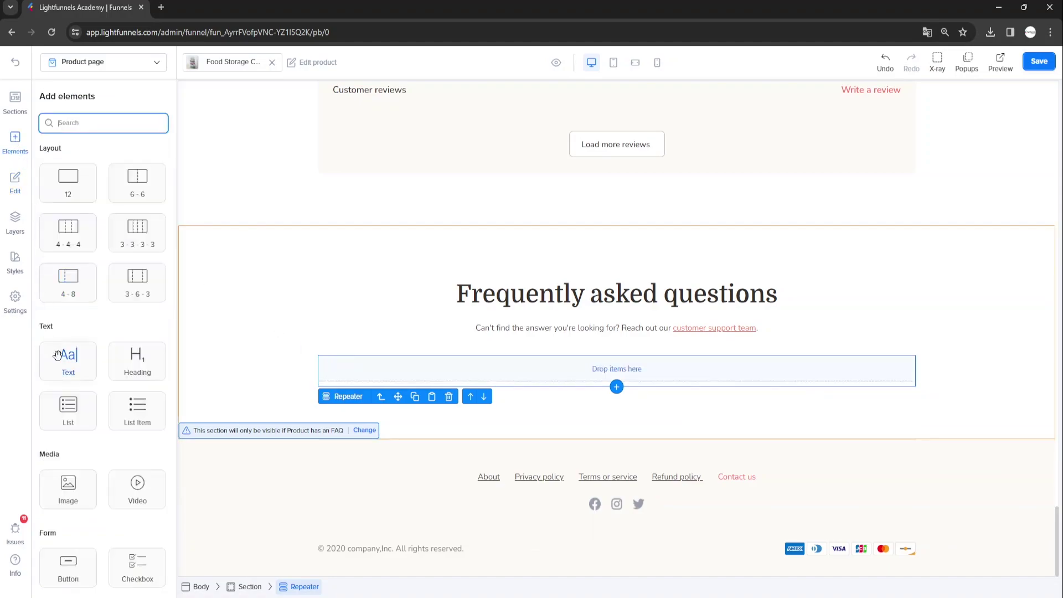
left_click_drag(65, 363, 442, 361)
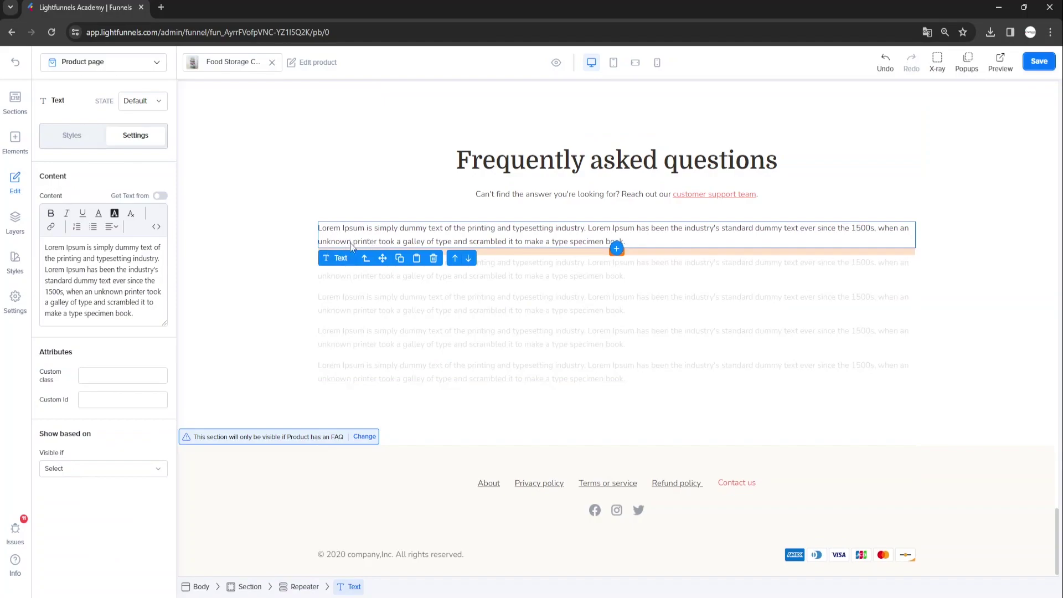
left_click(160, 196)
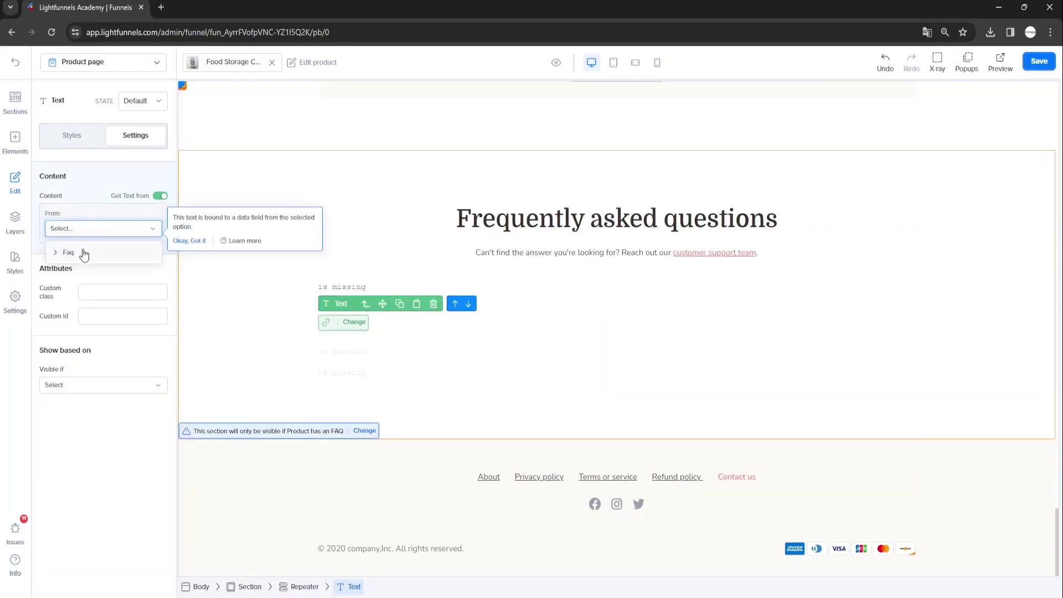
left_click(83, 288)
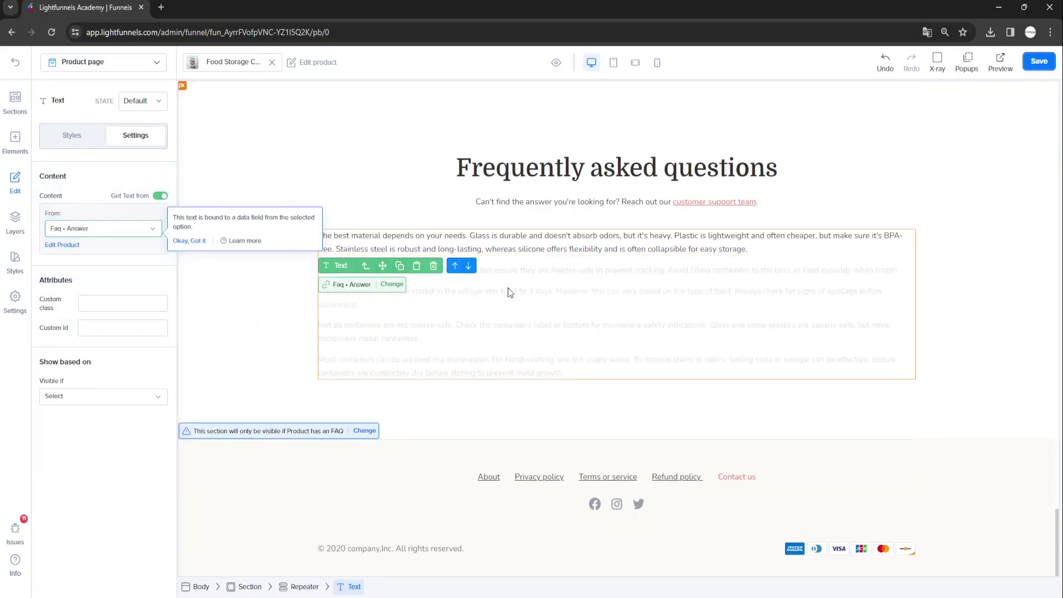
left_click(247, 318)
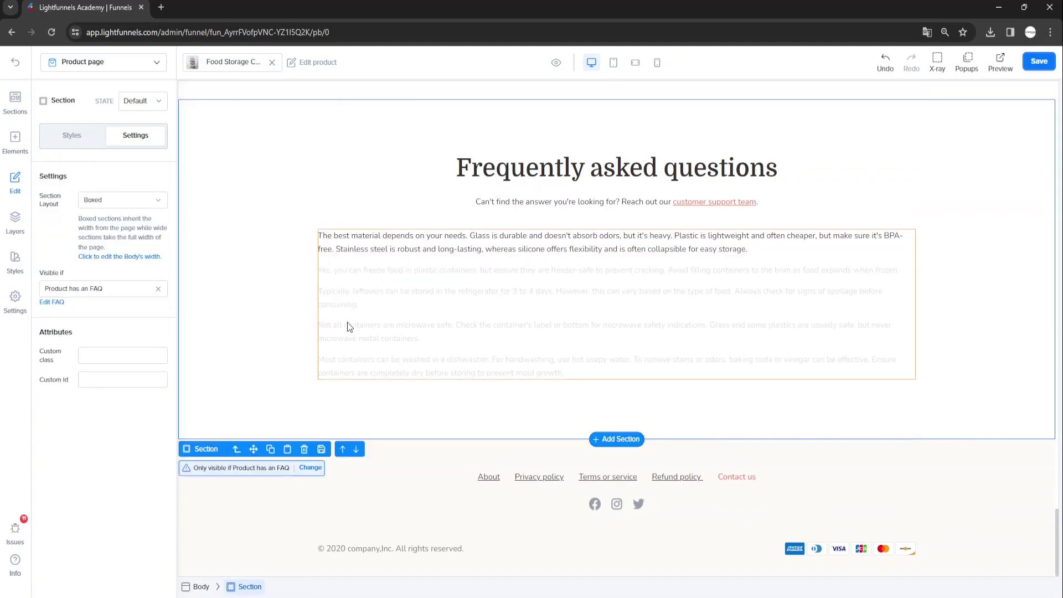
left_click(1039, 62)
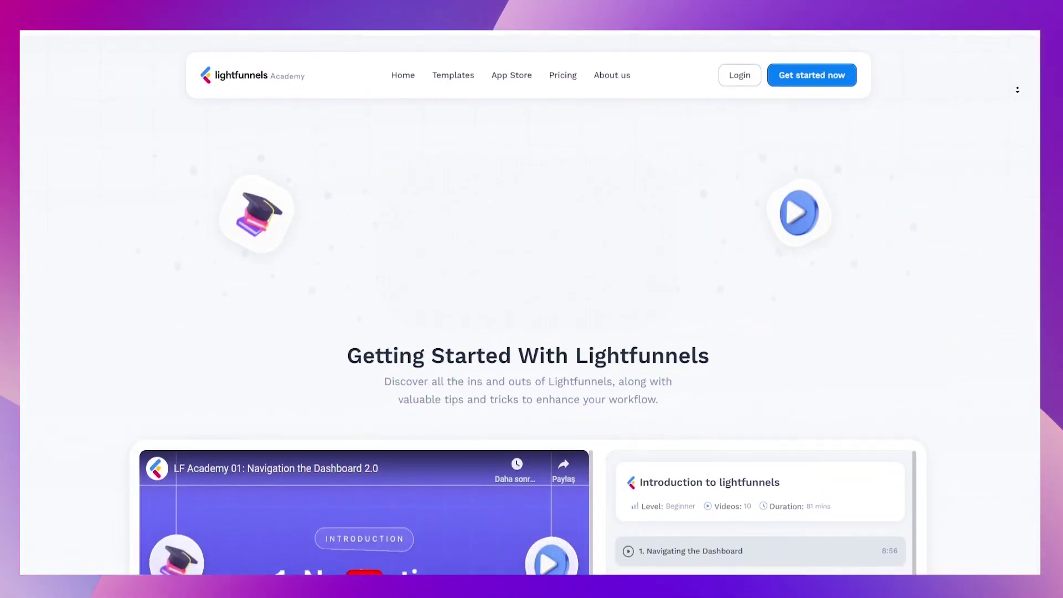
Look through the Lightfunnels Academy page, from the introductory course videos to the Help Center and Community sections.
scroll(1022, 104, "down", 2)
scroll(1022, 104, "down", 5)
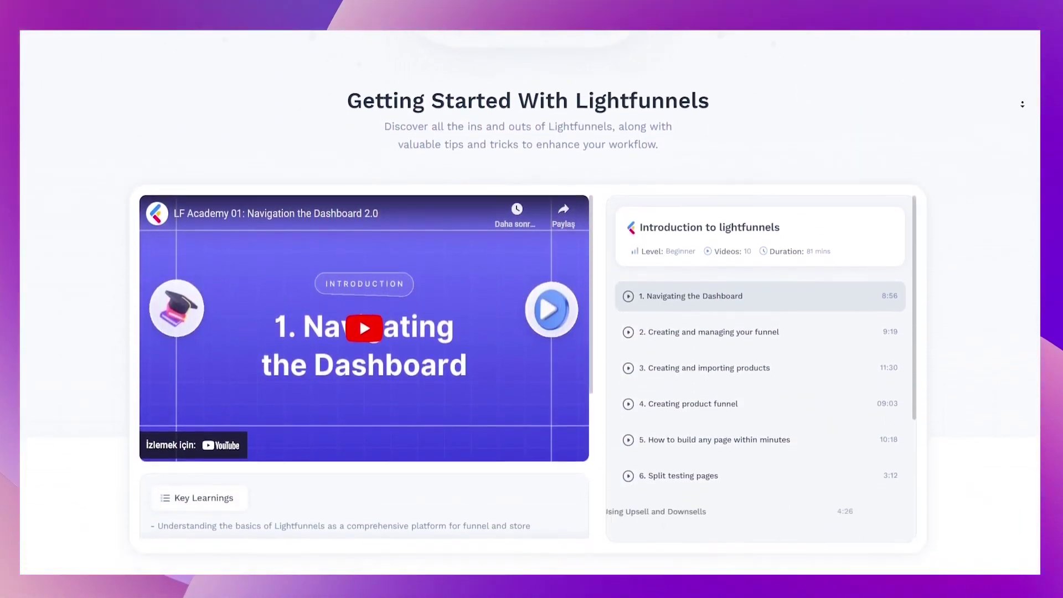
scroll(1022, 104, "down", 5)
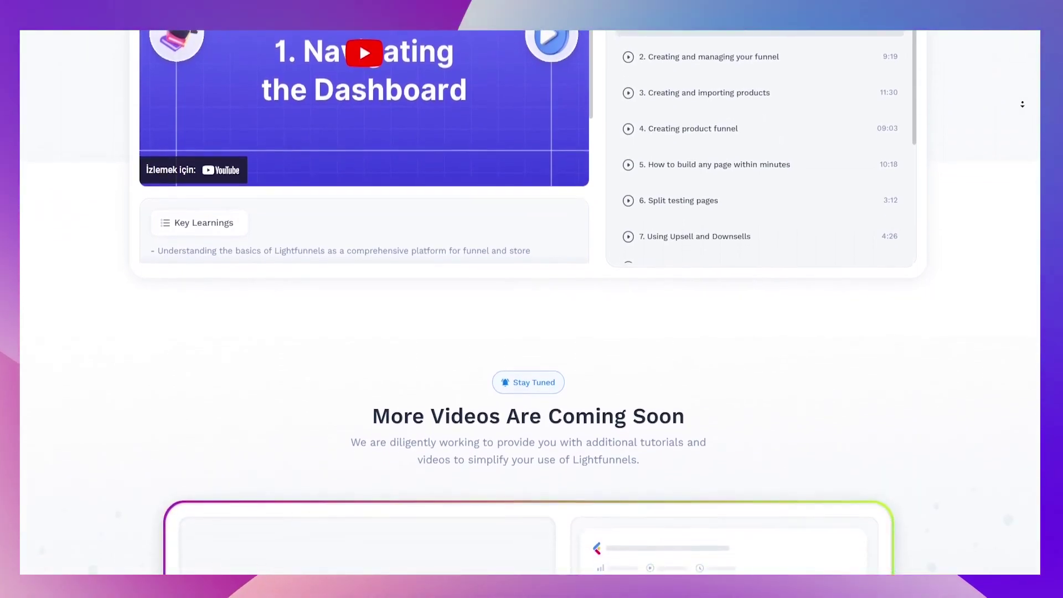
scroll(1022, 104, "down", 5)
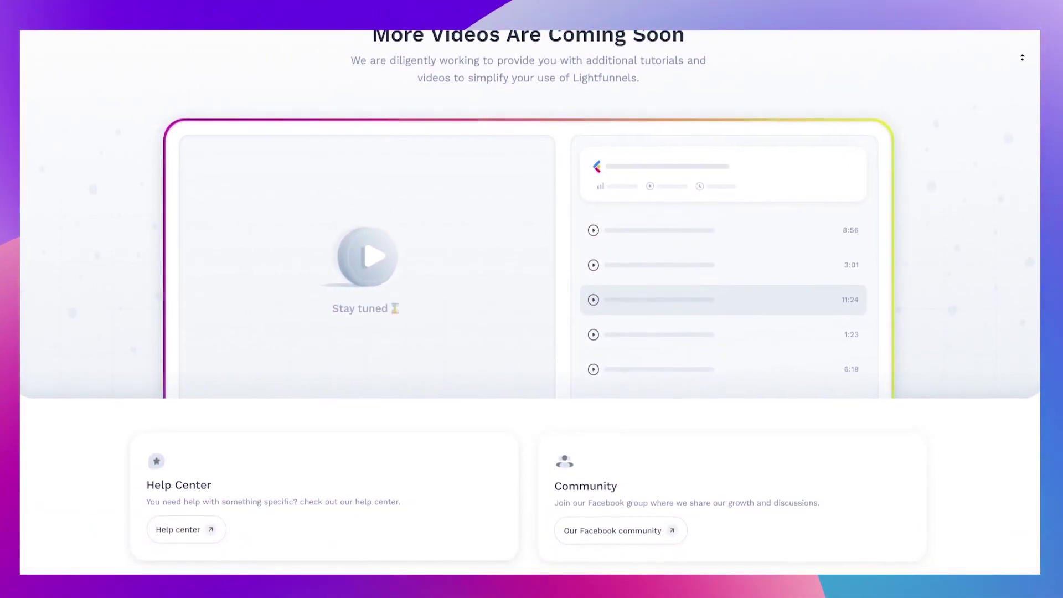
scroll(1022, 58, "up", 1)
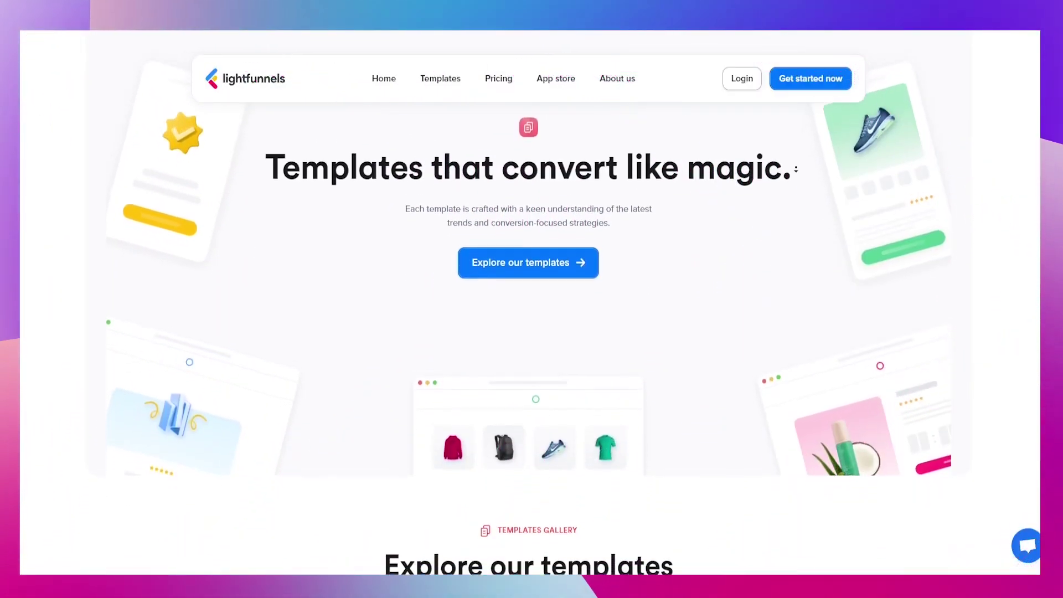
Browse the Lightfunnels templates gallery from the top rows down to the last templates.
scroll(795, 169, "down", 10)
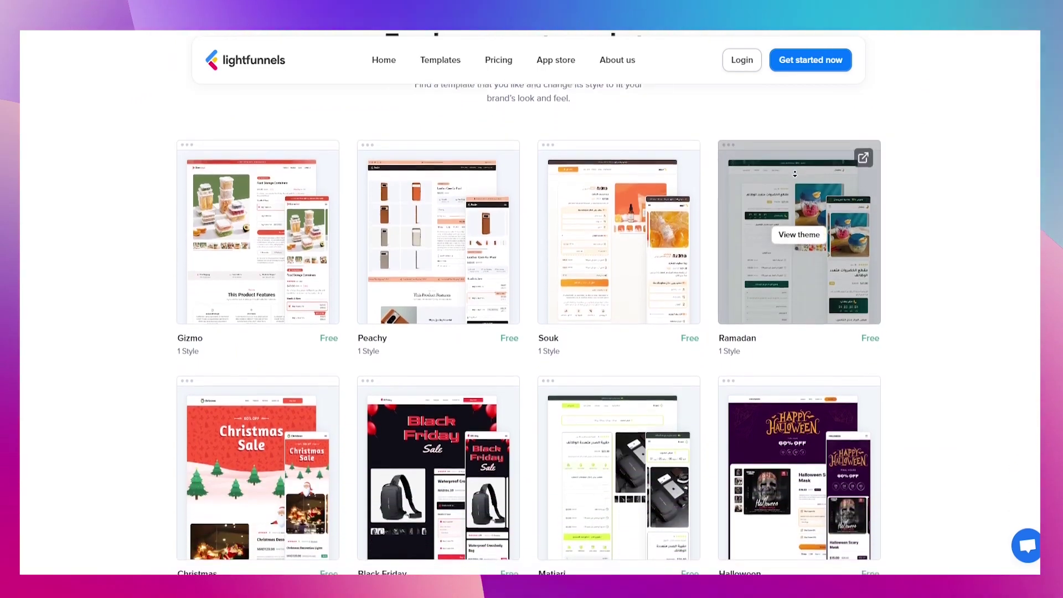
scroll(798, 174, "down", 5)
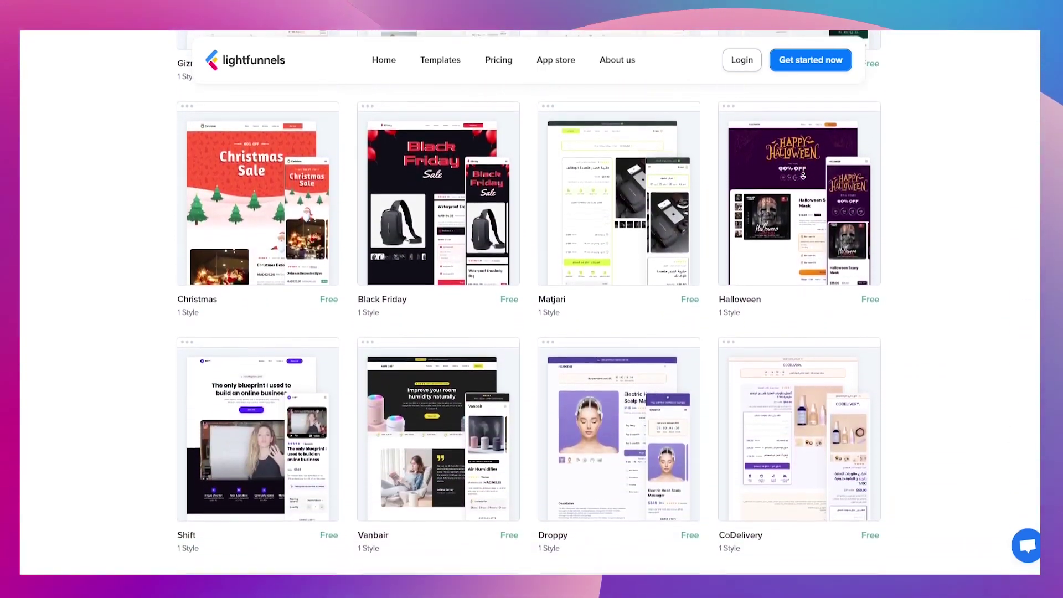
scroll(803, 176, "down", 6)
scroll(803, 176, "down", 6)
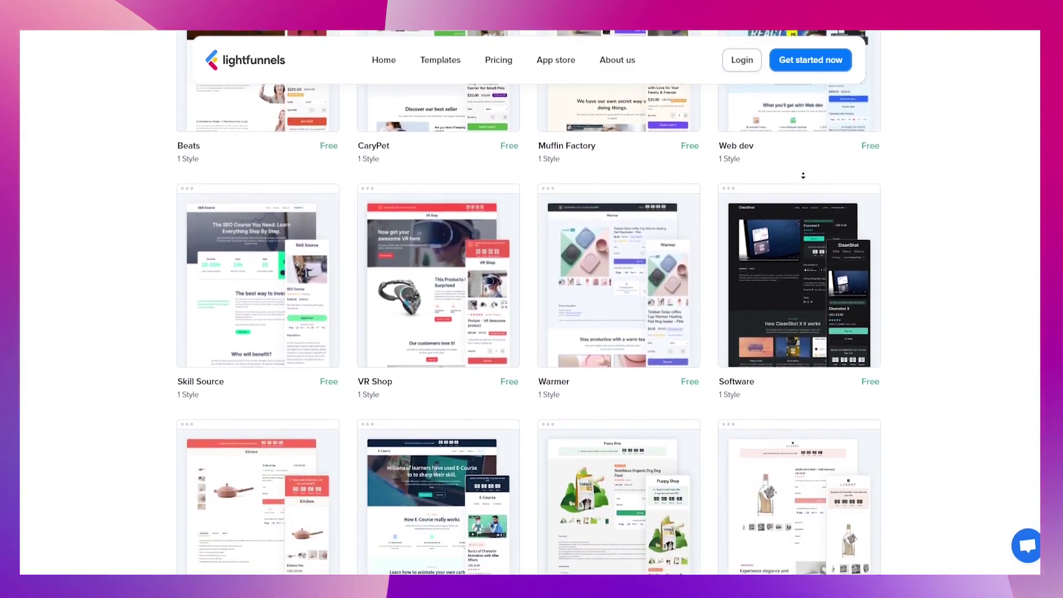
scroll(803, 176, "down", 7)
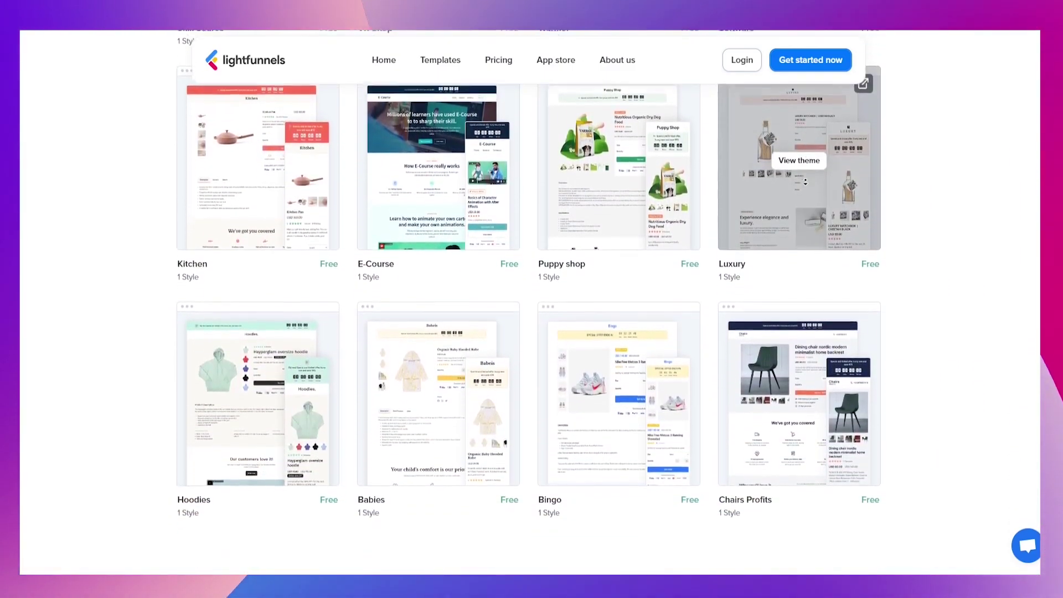
scroll(805, 182, "down", 9)
Open the Lightfunnels pricing page and review the Newbie, Standard and COD plans.
left_click(490, 64)
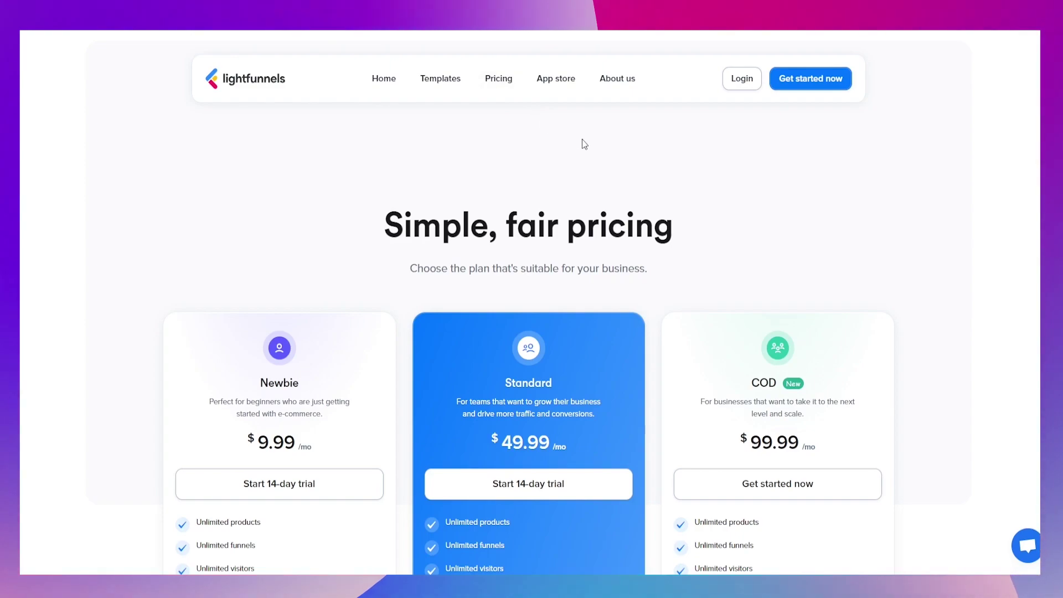
scroll(696, 171, "down", 2)
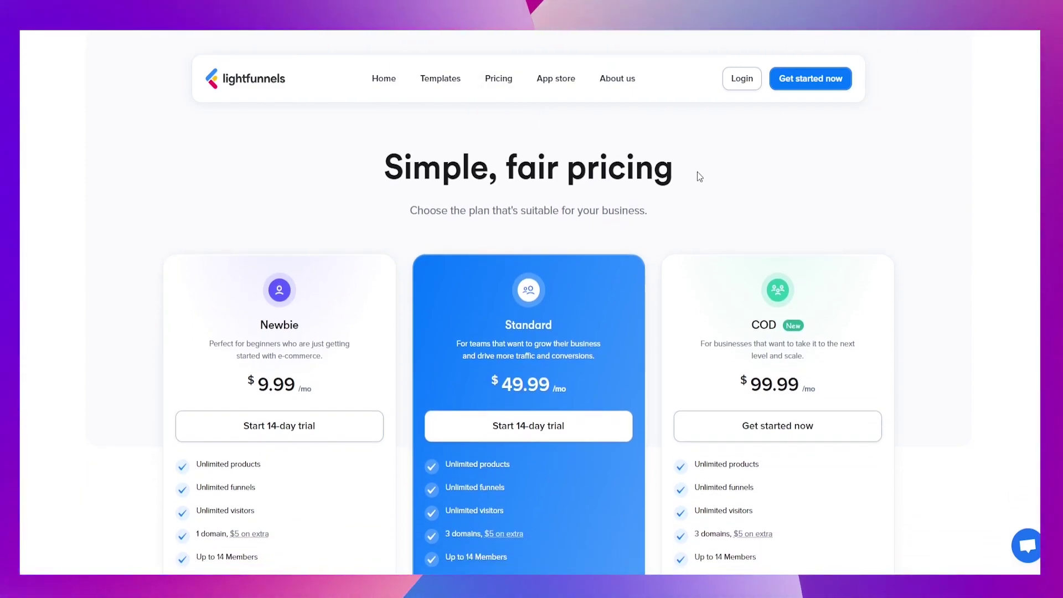